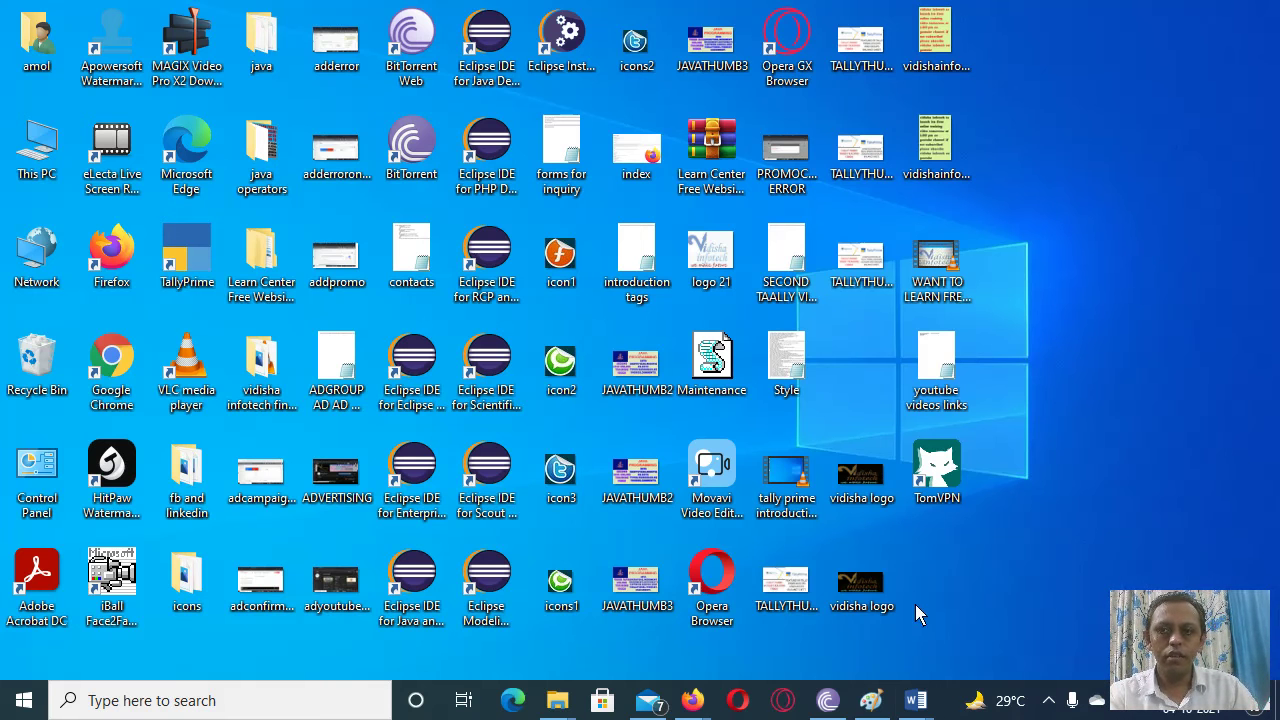
Step: Switch to the Word document TALLY PRIME FOURTH ONLINE TRAINING VIDEO and show the title at its beginning
mouse_move(922, 705)
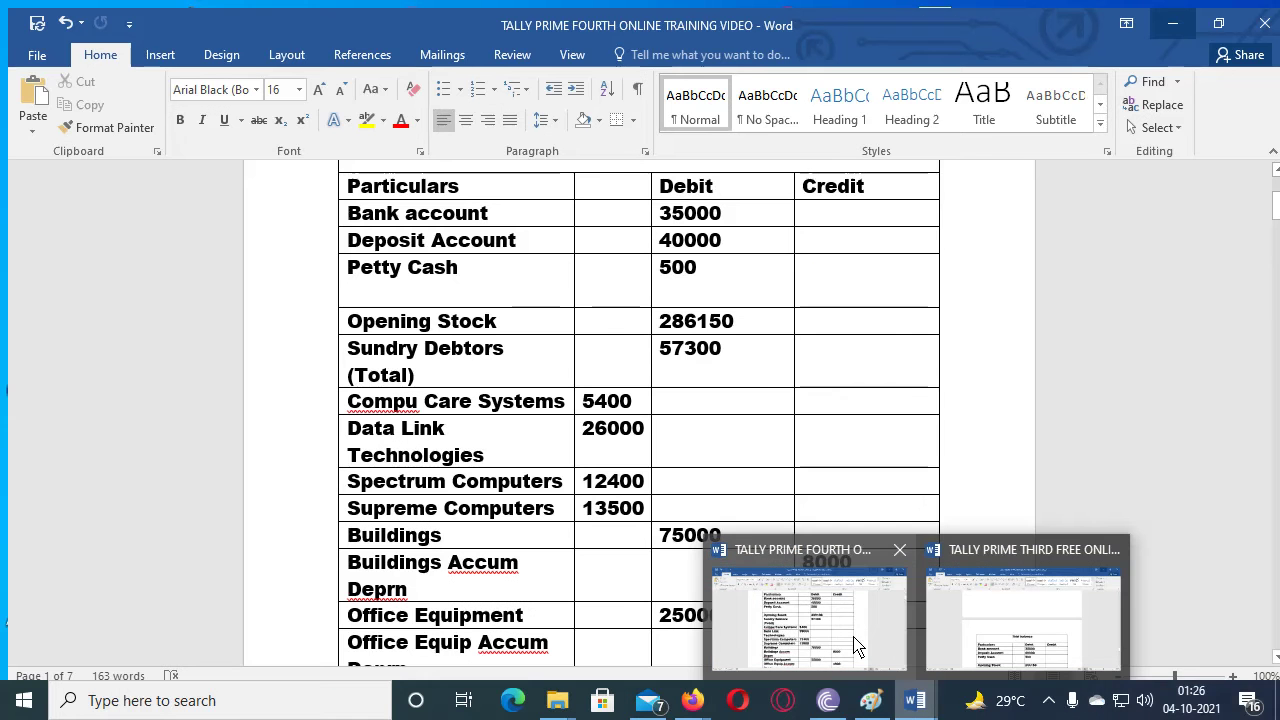
click(851, 645)
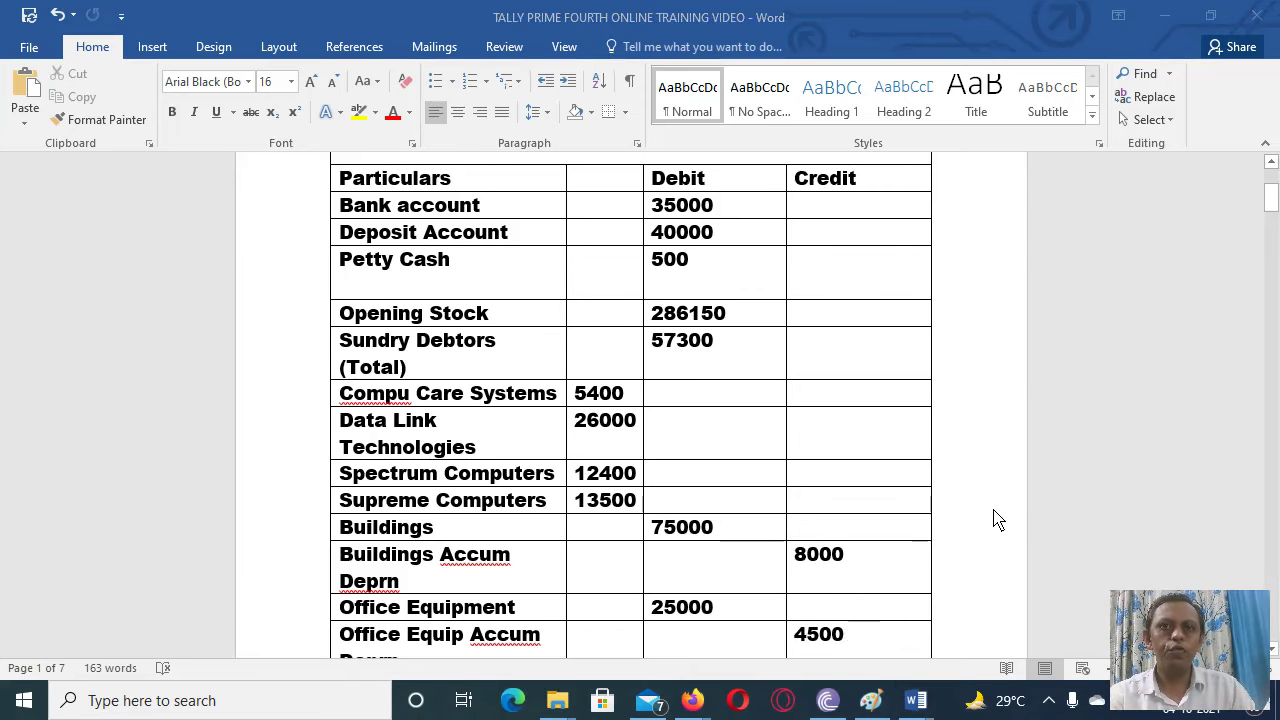
scroll(880, 426, up, 3)
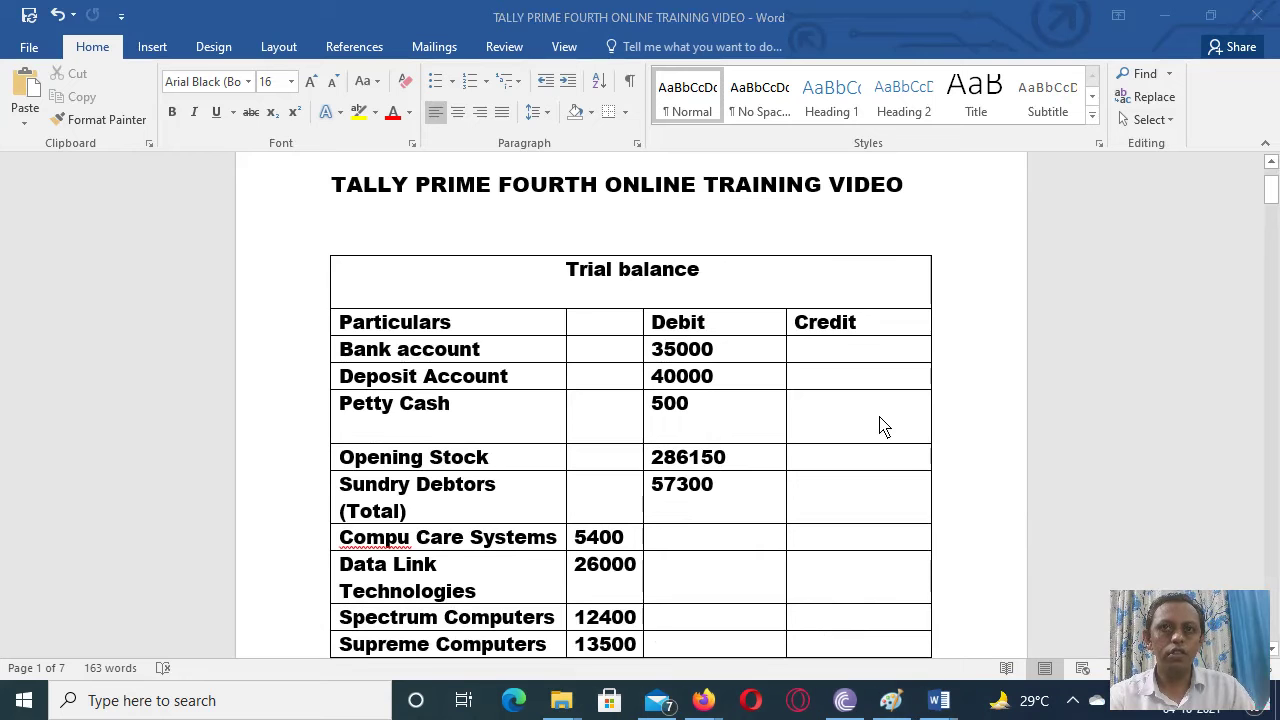
scroll(880, 426, up, 2)
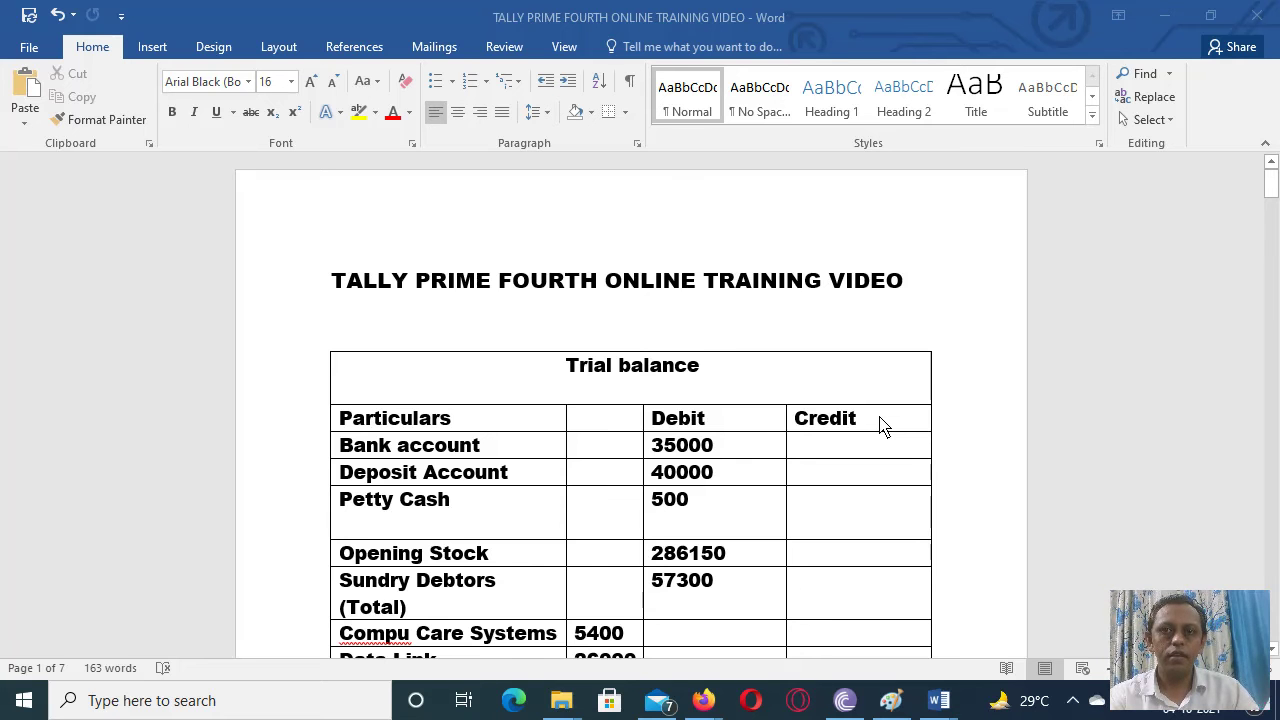
Step: Read the debit and credit entries of the trial balance from Bank account down to Equity Capital
scroll(880, 425, down, 2)
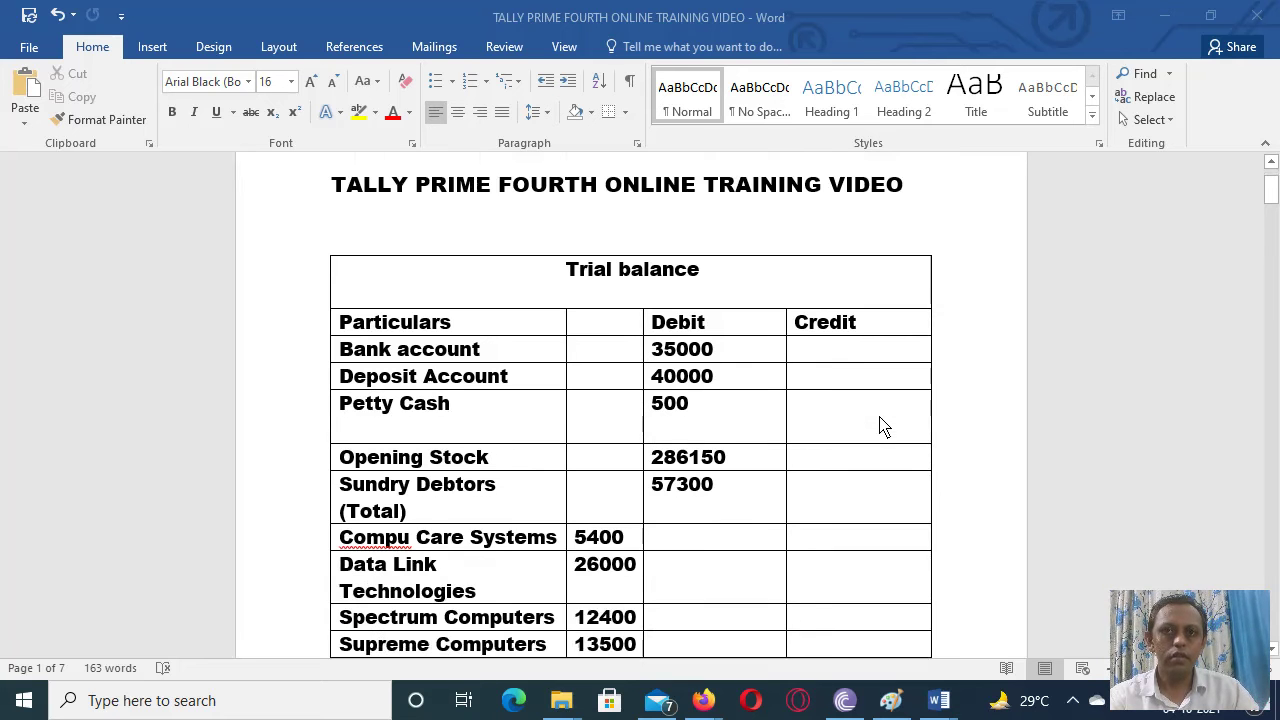
scroll(880, 425, down, 6)
scroll(880, 425, up, 5)
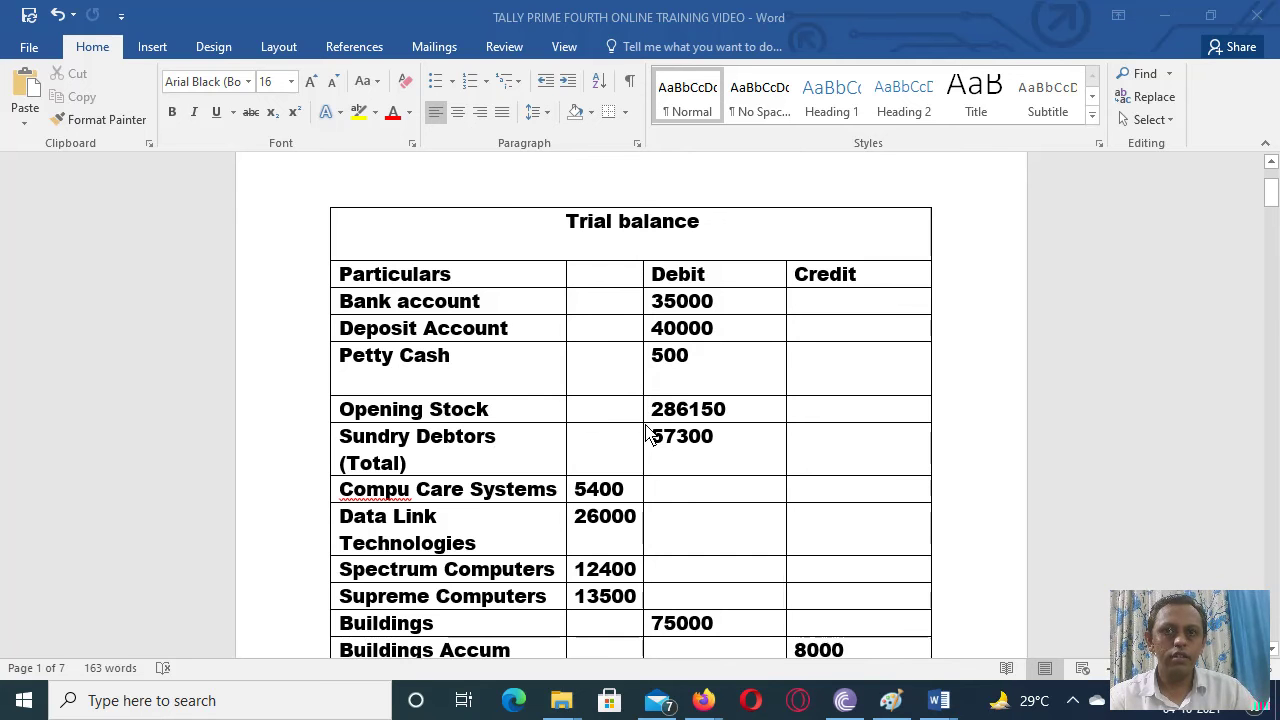
scroll(646, 434, down, 3)
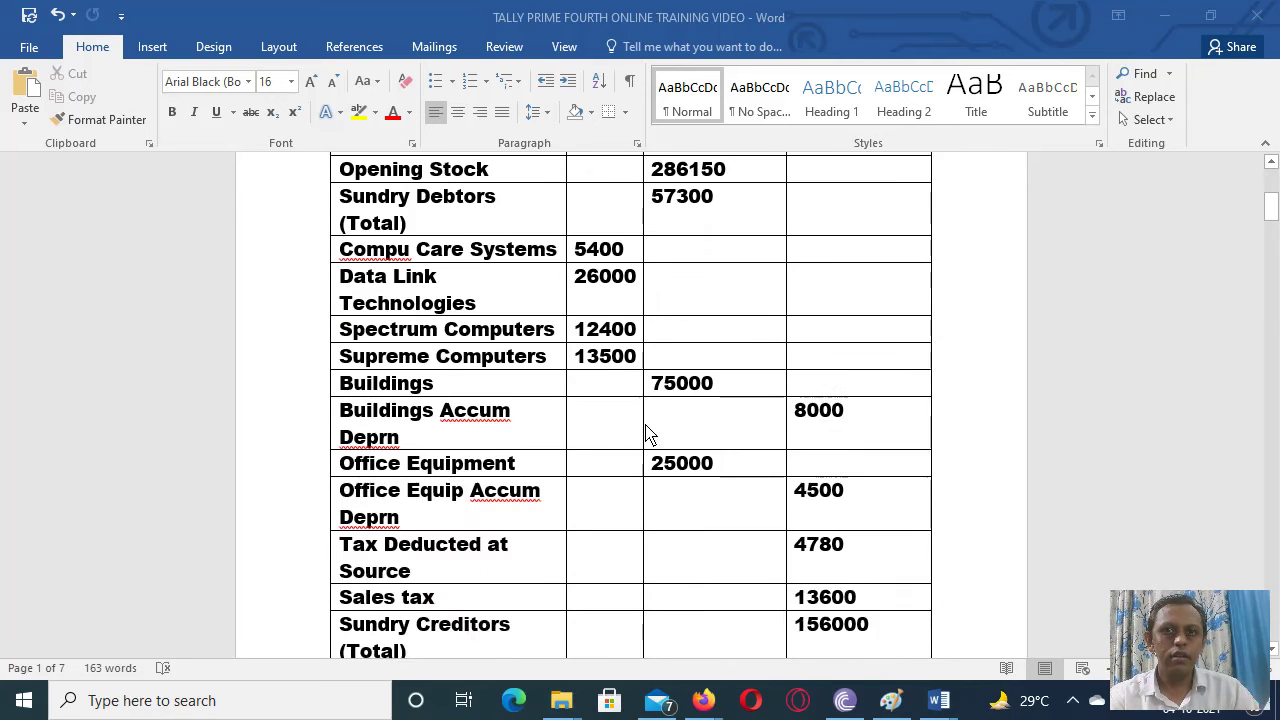
scroll(646, 434, up, 1)
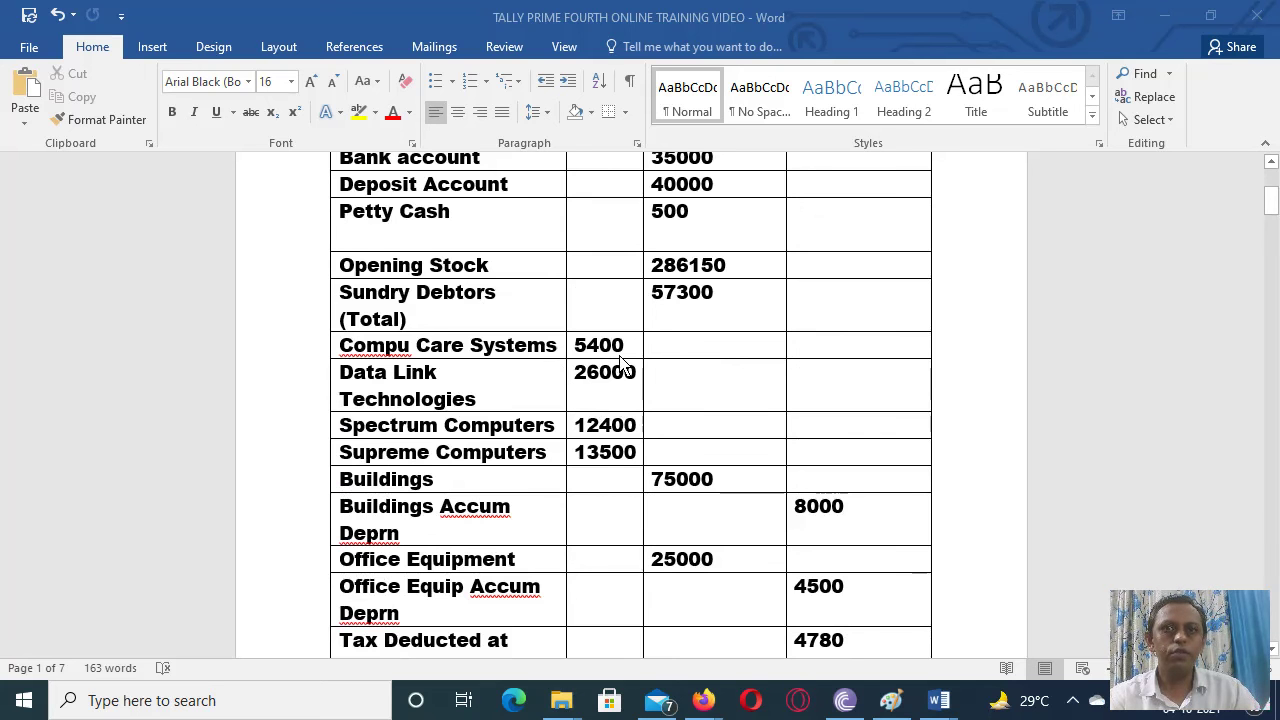
scroll(620, 362, up, 2)
scroll(620, 362, down, 2)
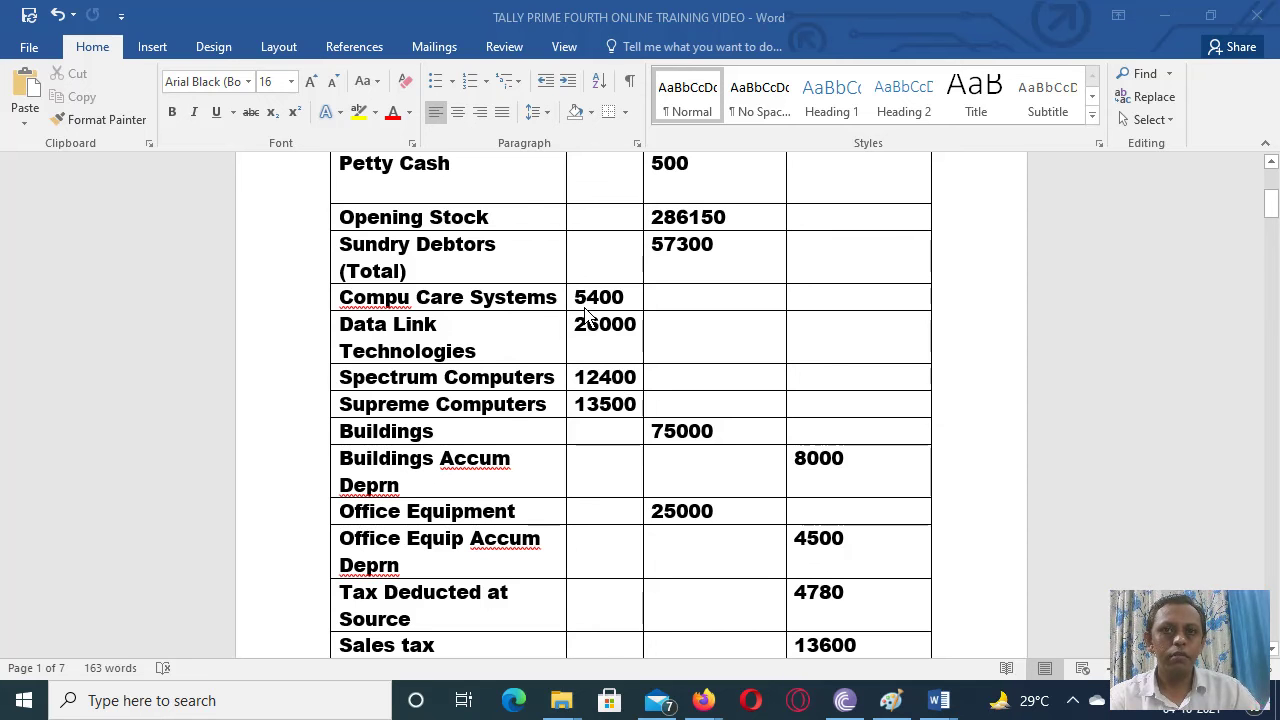
scroll(588, 316, down, 8)
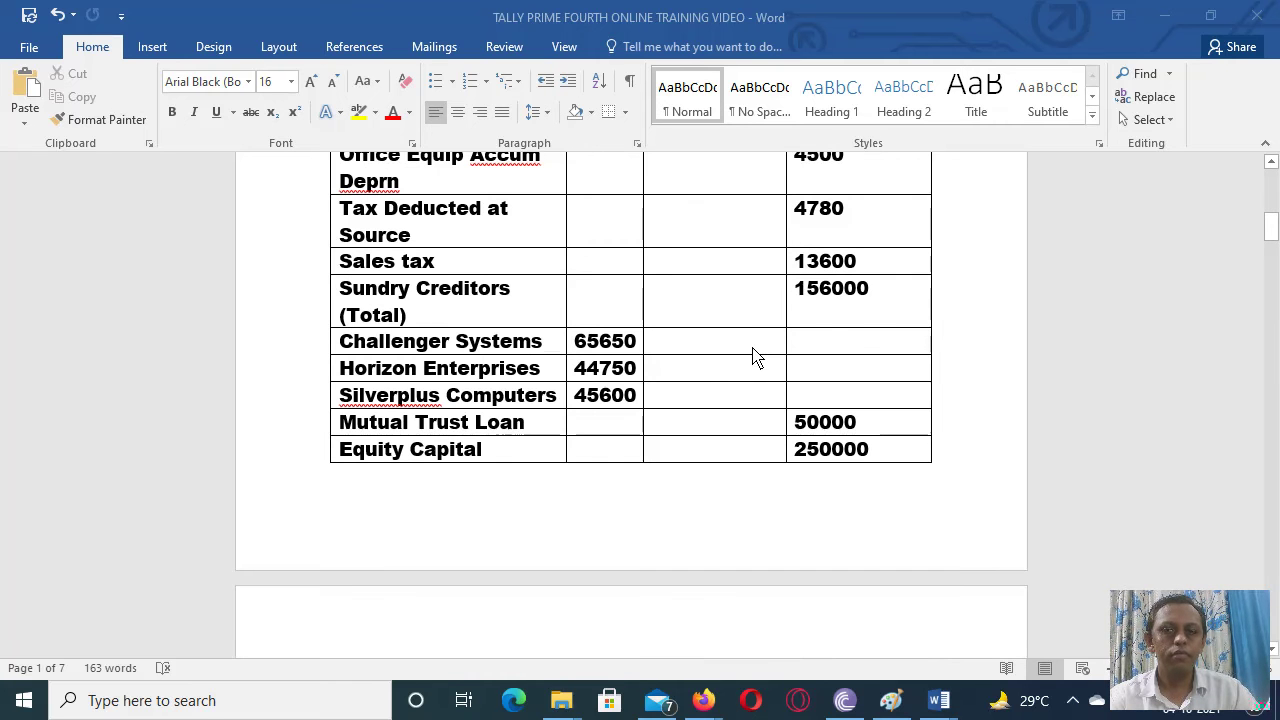
scroll(755, 357, up, 10)
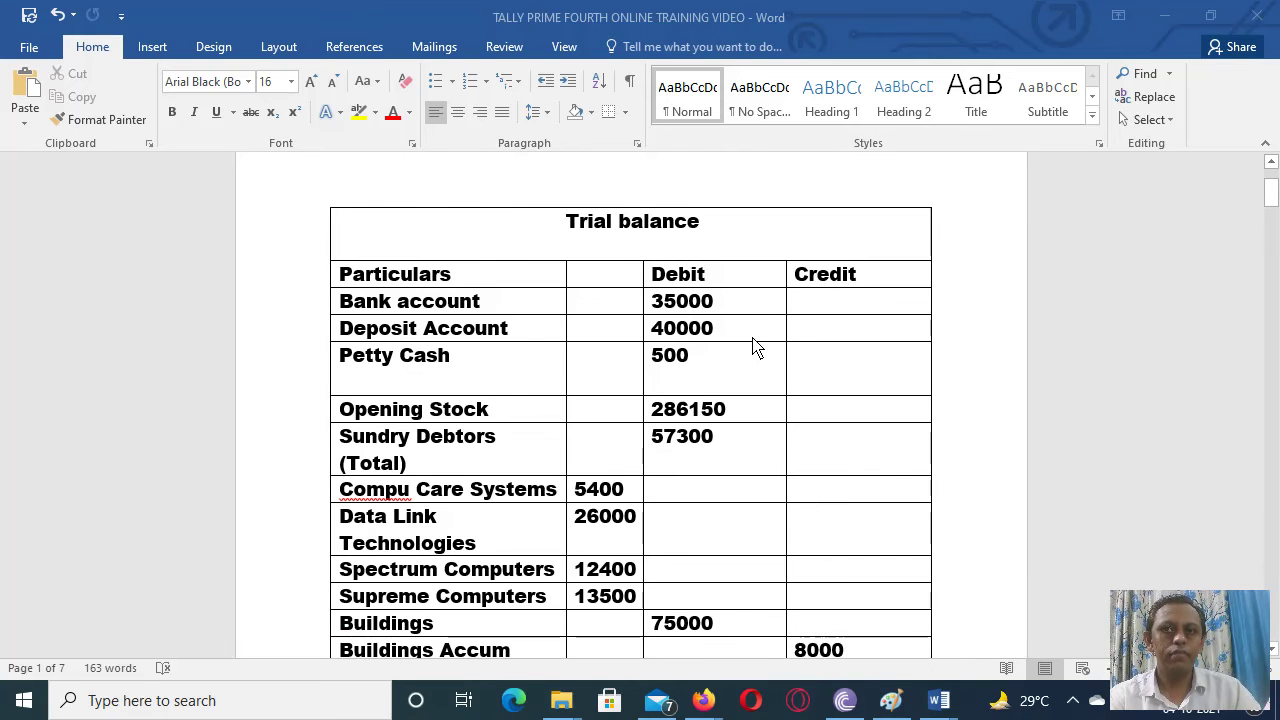
Step: Review the whole trial balance, including the Profit & Loss A/c and Total rows on the second page
scroll(755, 345, down, 3)
scroll(755, 345, down, 4)
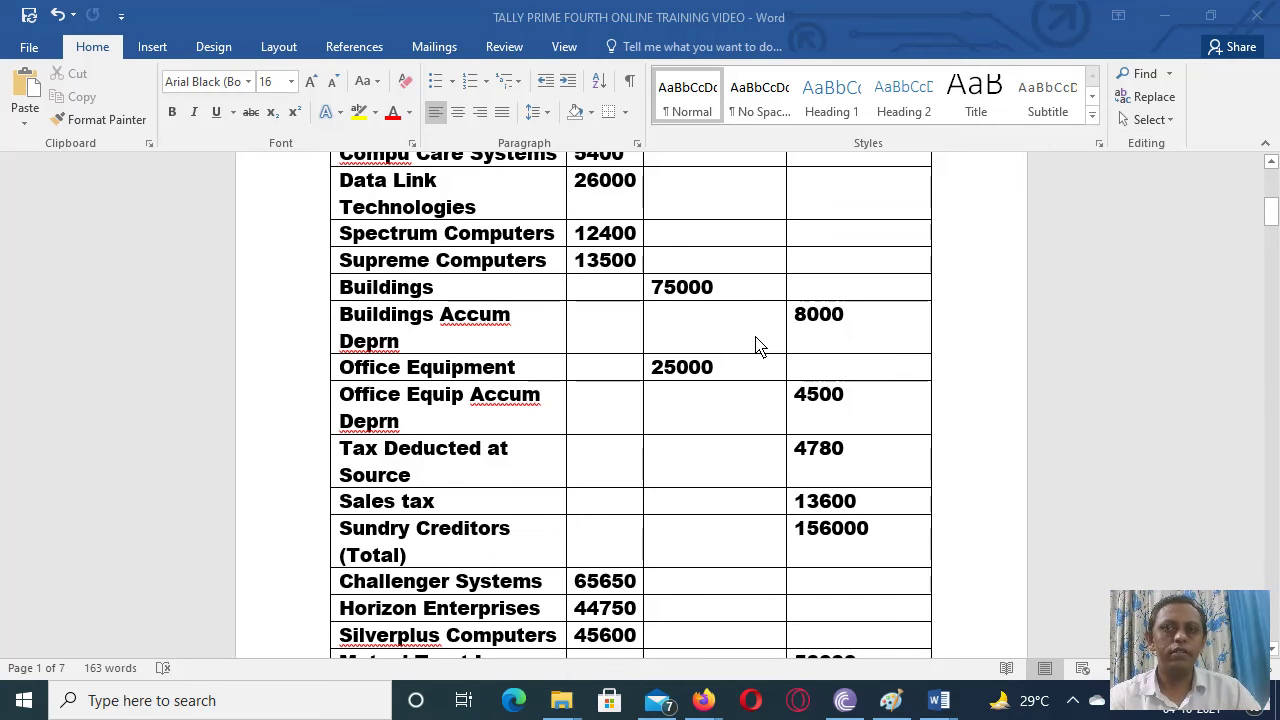
scroll(755, 345, down, 4)
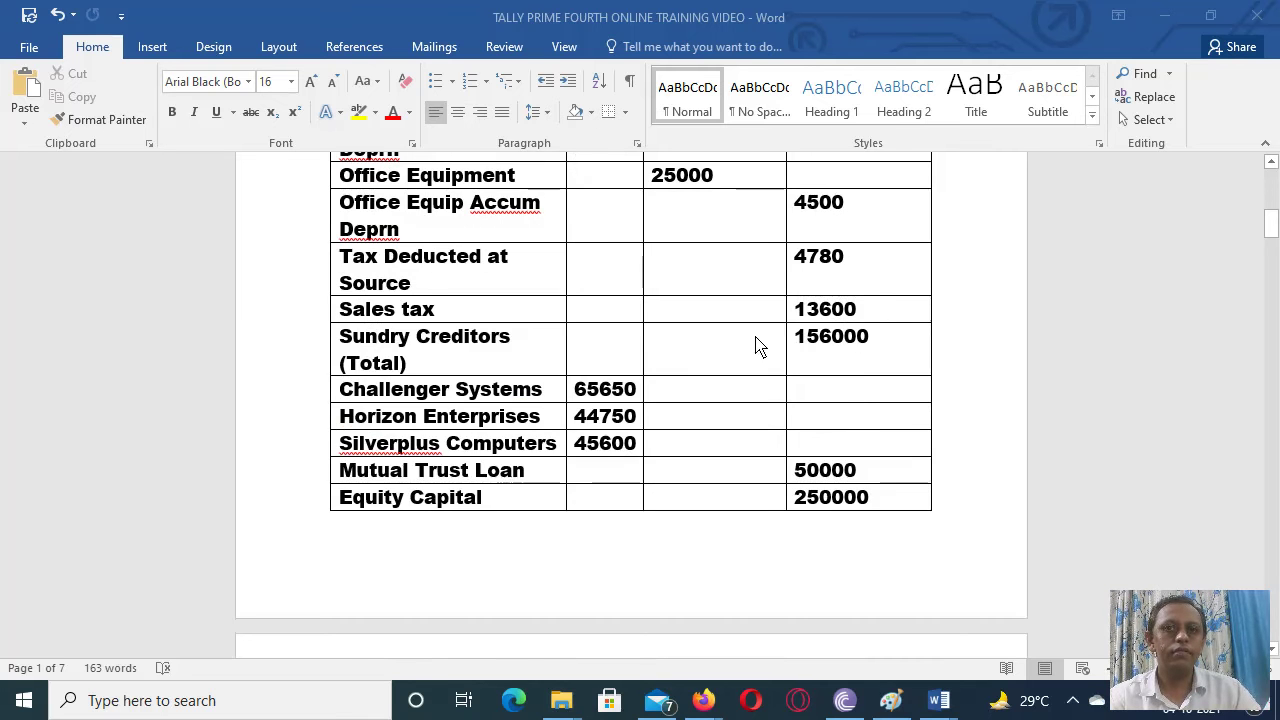
scroll(755, 345, down, 5)
scroll(755, 345, down, 3)
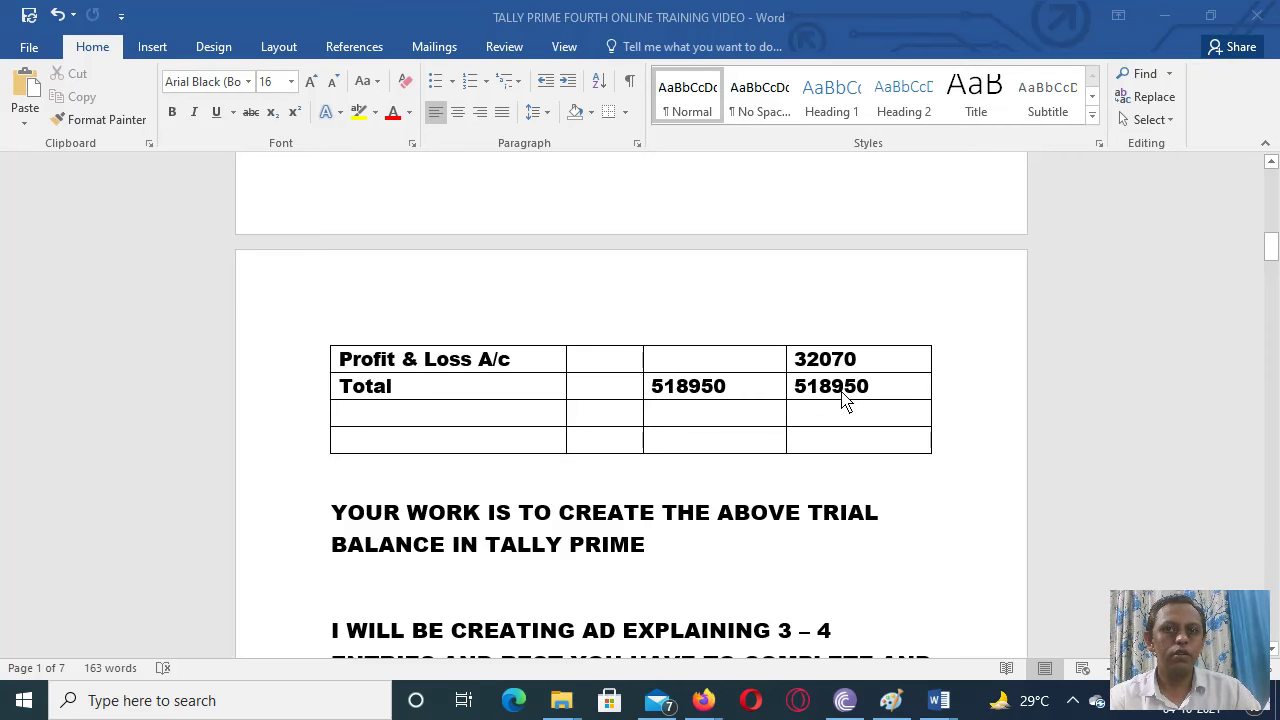
scroll(843, 400, up, 1)
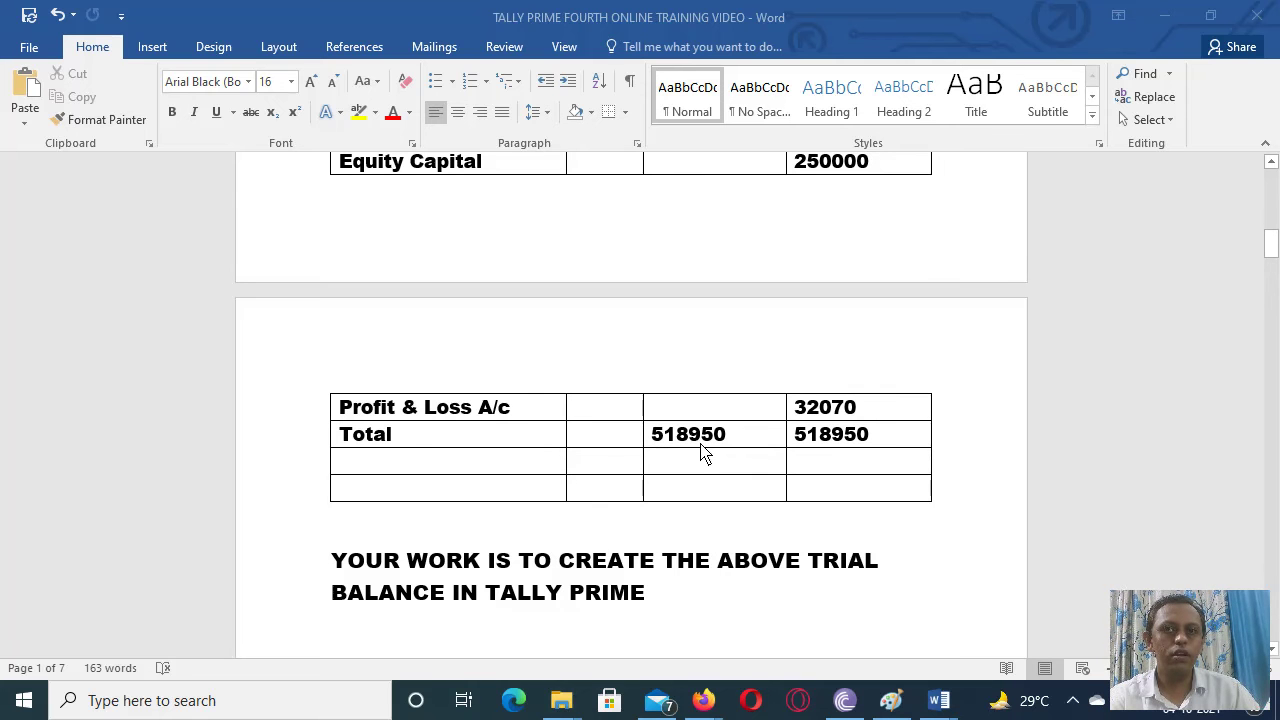
scroll(757, 453, up, 7)
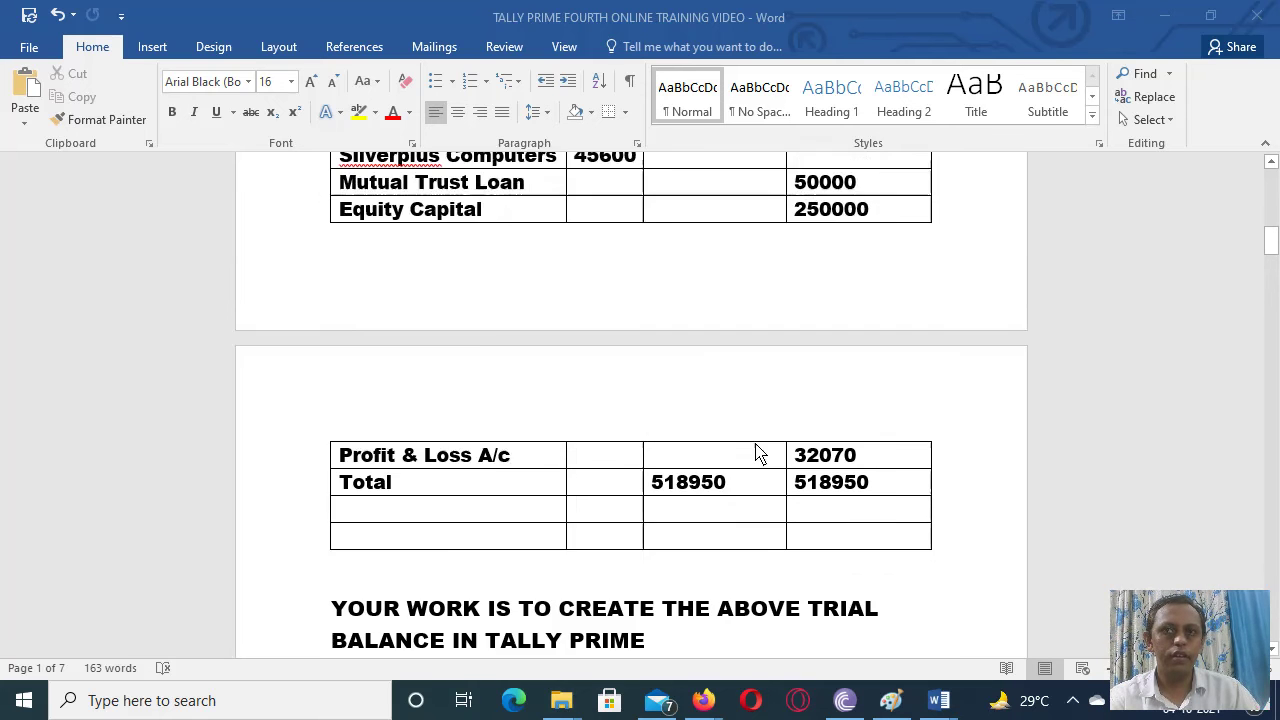
scroll(757, 453, up, 3)
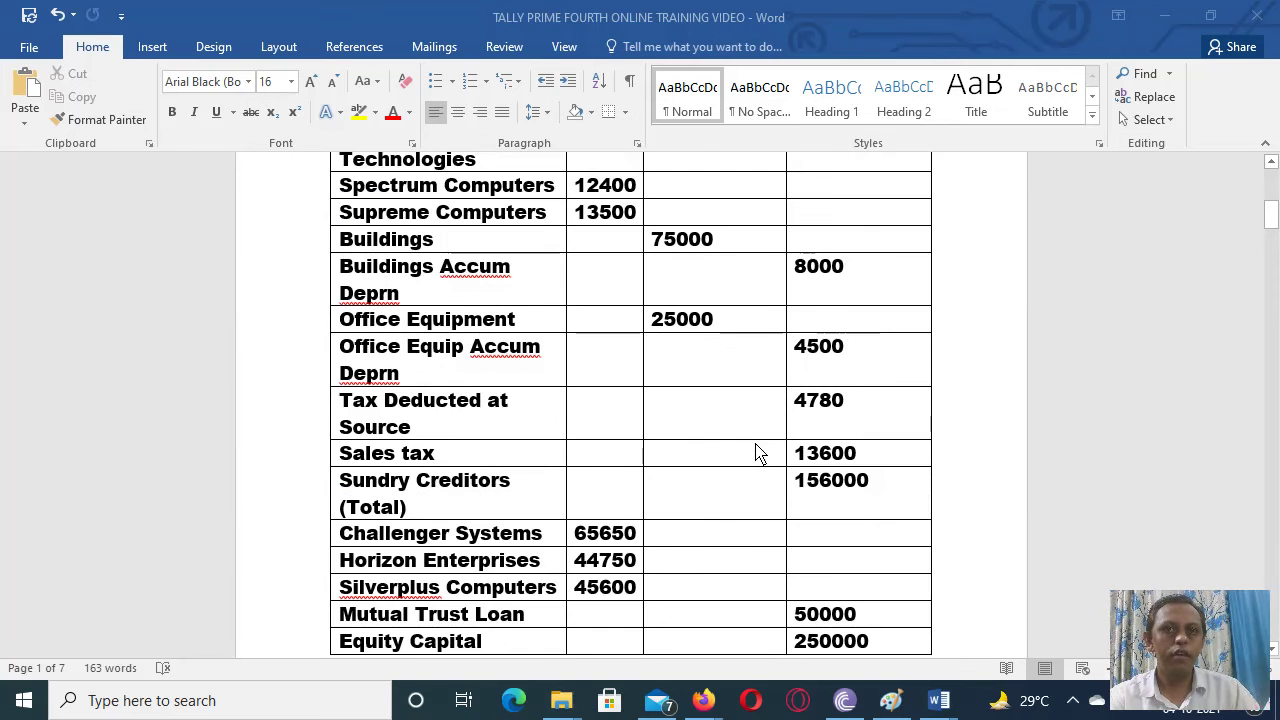
scroll(757, 453, up, 5)
scroll(757, 453, up, 5)
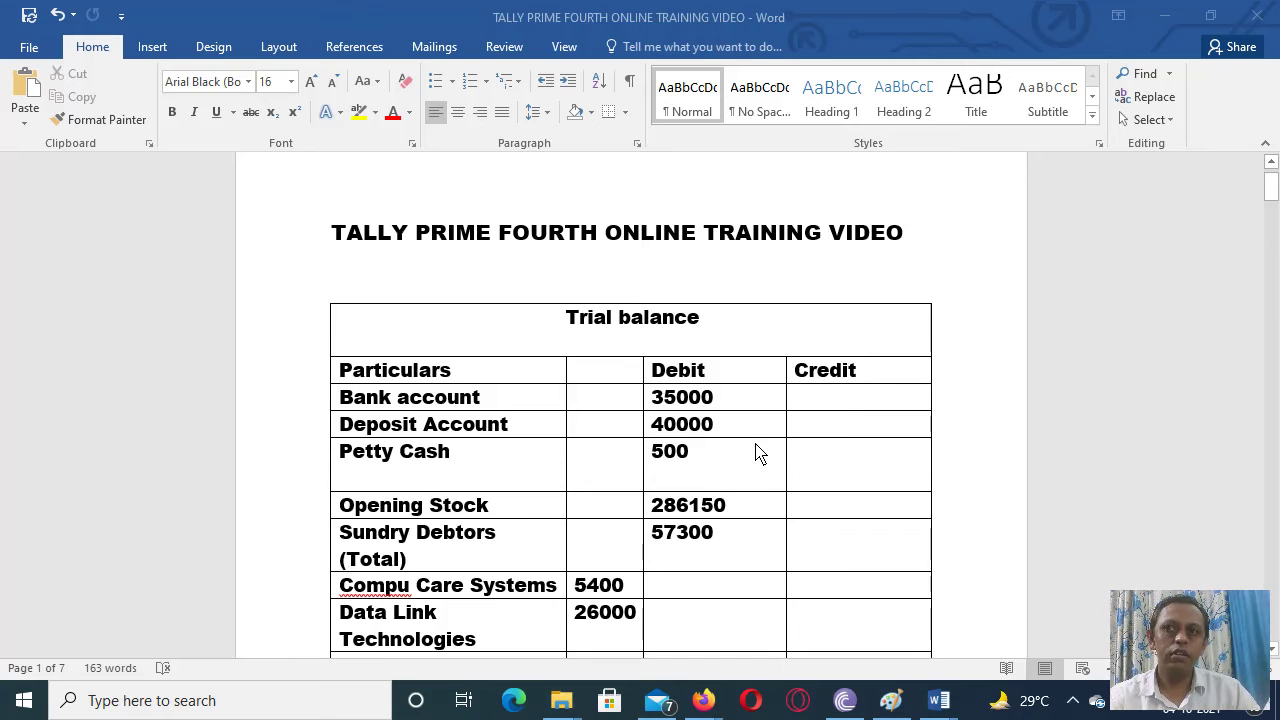
scroll(758, 453, up, 1)
Step: Read the assignment instructions below the trial balance about creating it in Tally Prime and sharing a screenshot
scroll(758, 453, down, 20)
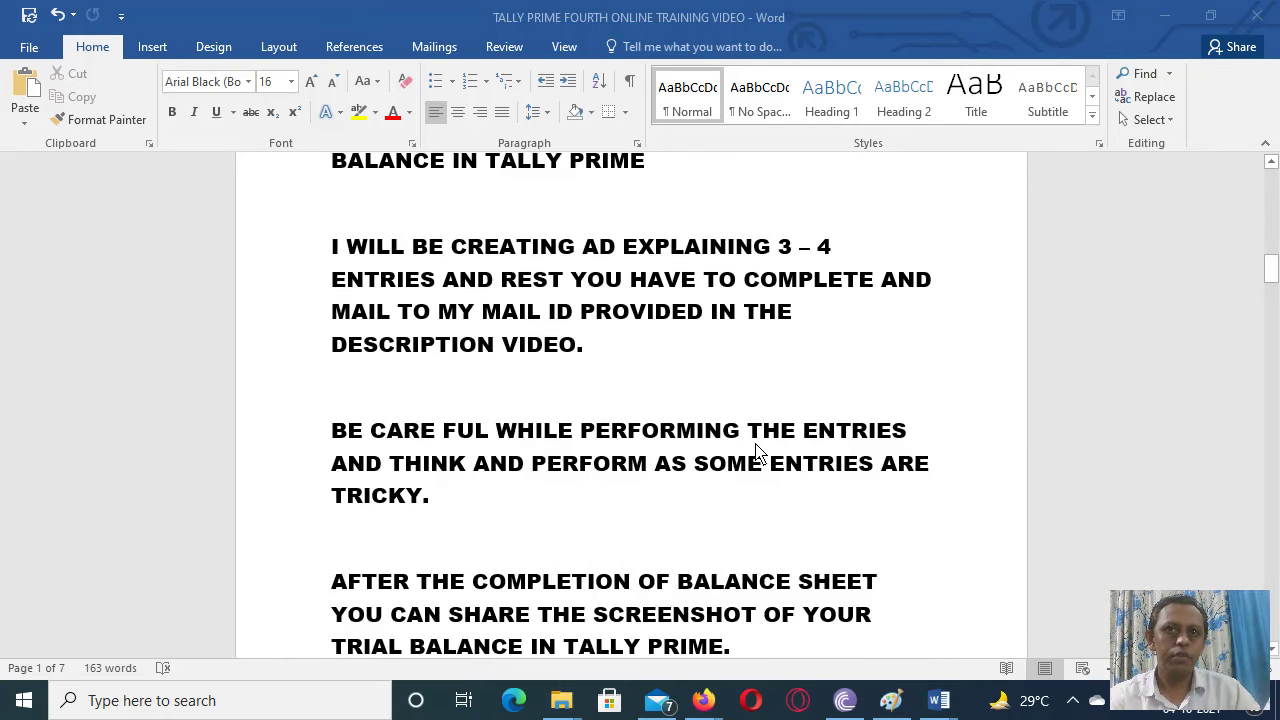
scroll(758, 453, up, 3)
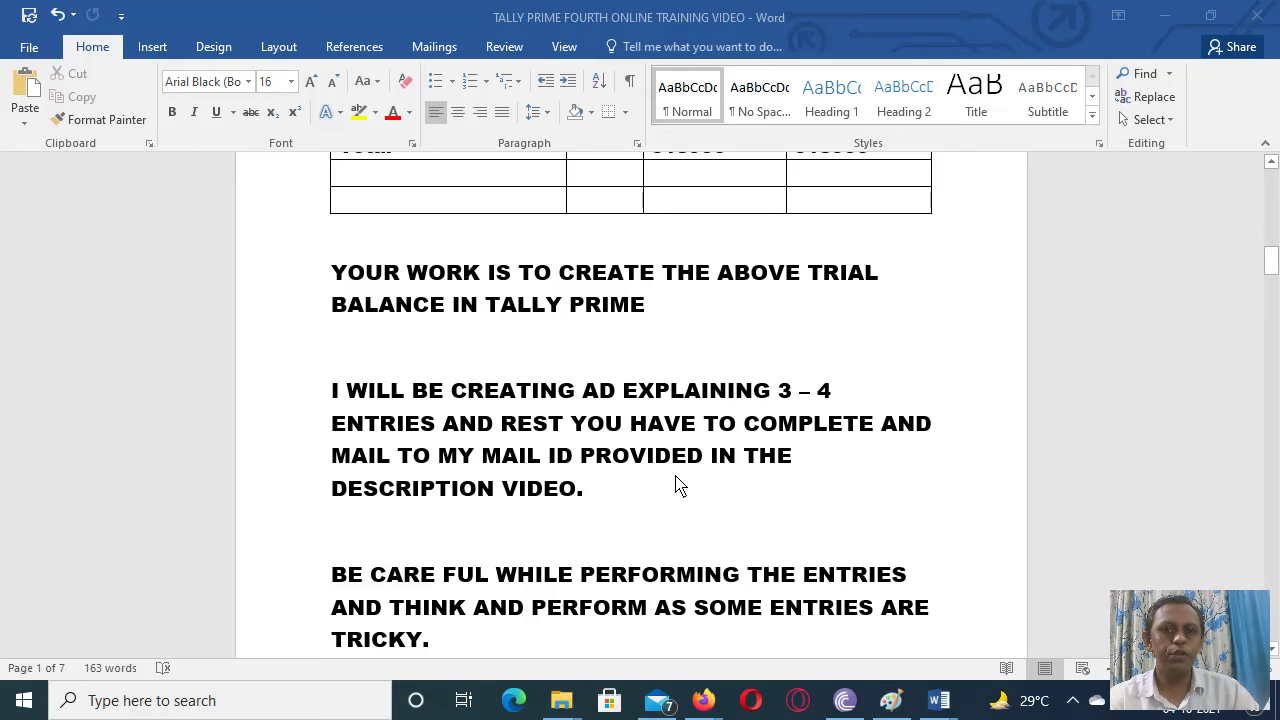
scroll(676, 485, down, 4)
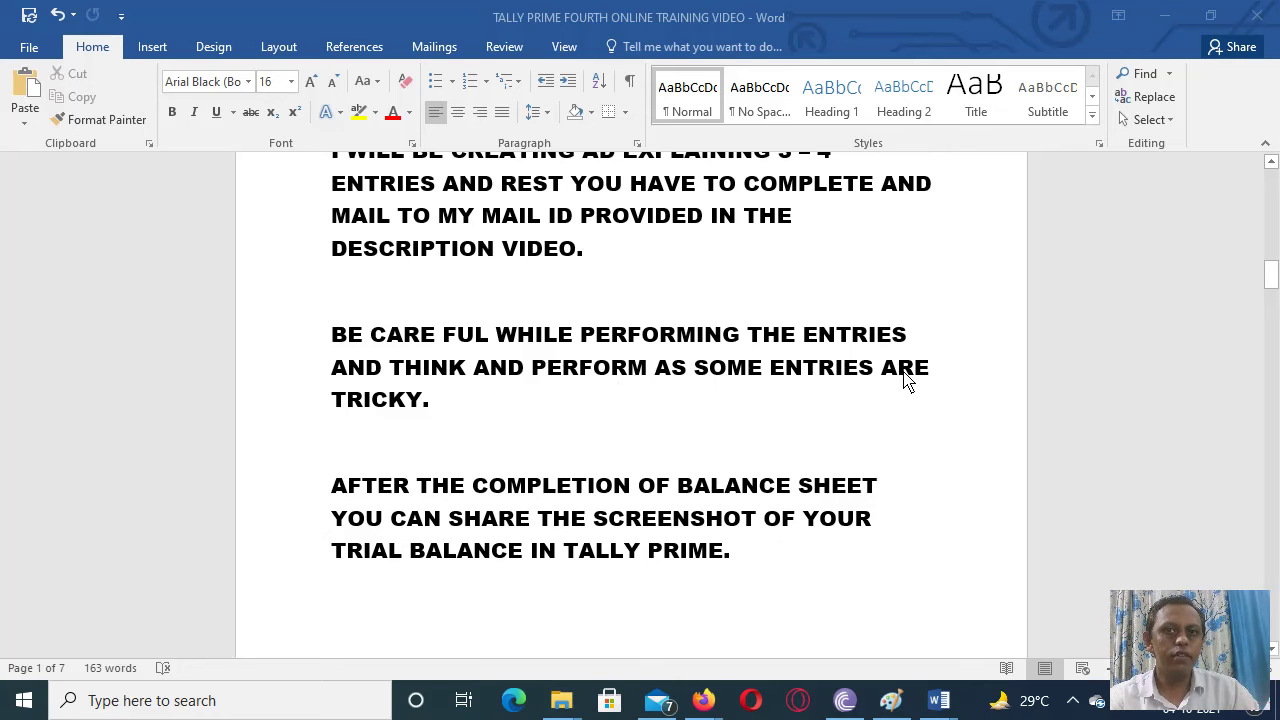
scroll(463, 420, down, 3)
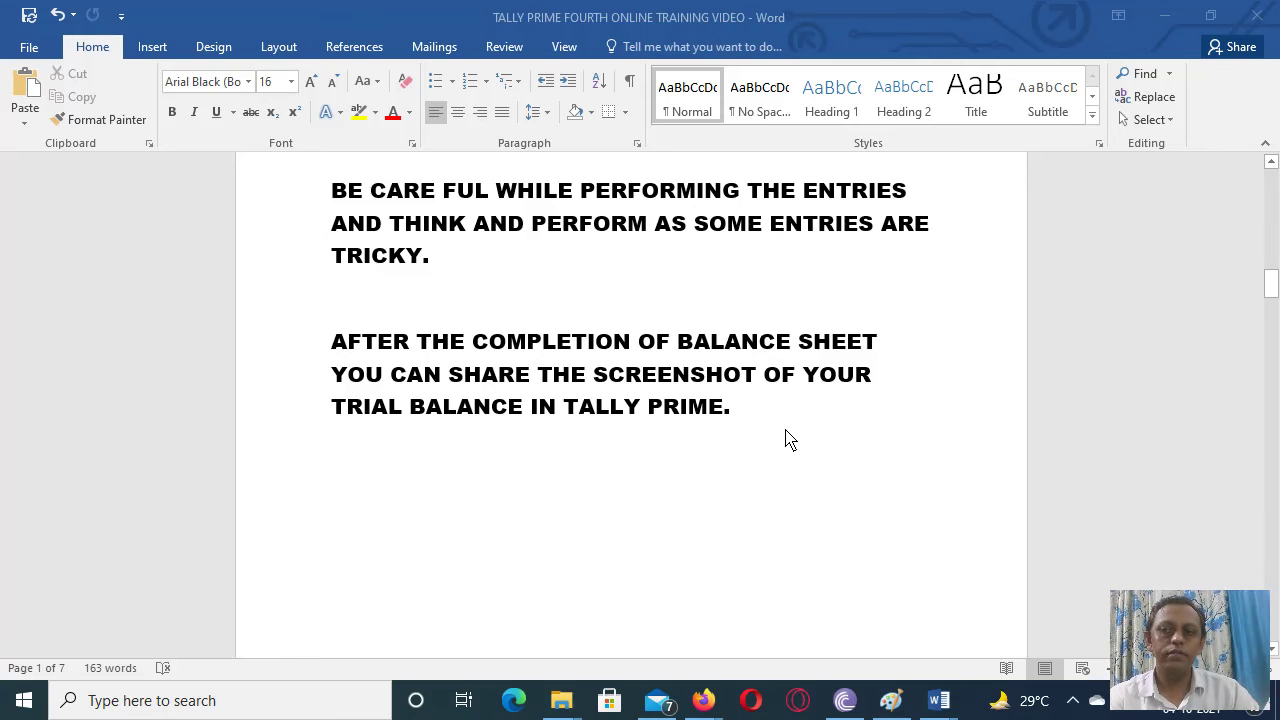
scroll(785, 439, down, 1)
Step: Examine the Assets chart's Current Assets branch, with its parent groups (P) and ledgers (L)
scroll(785, 439, down, 3)
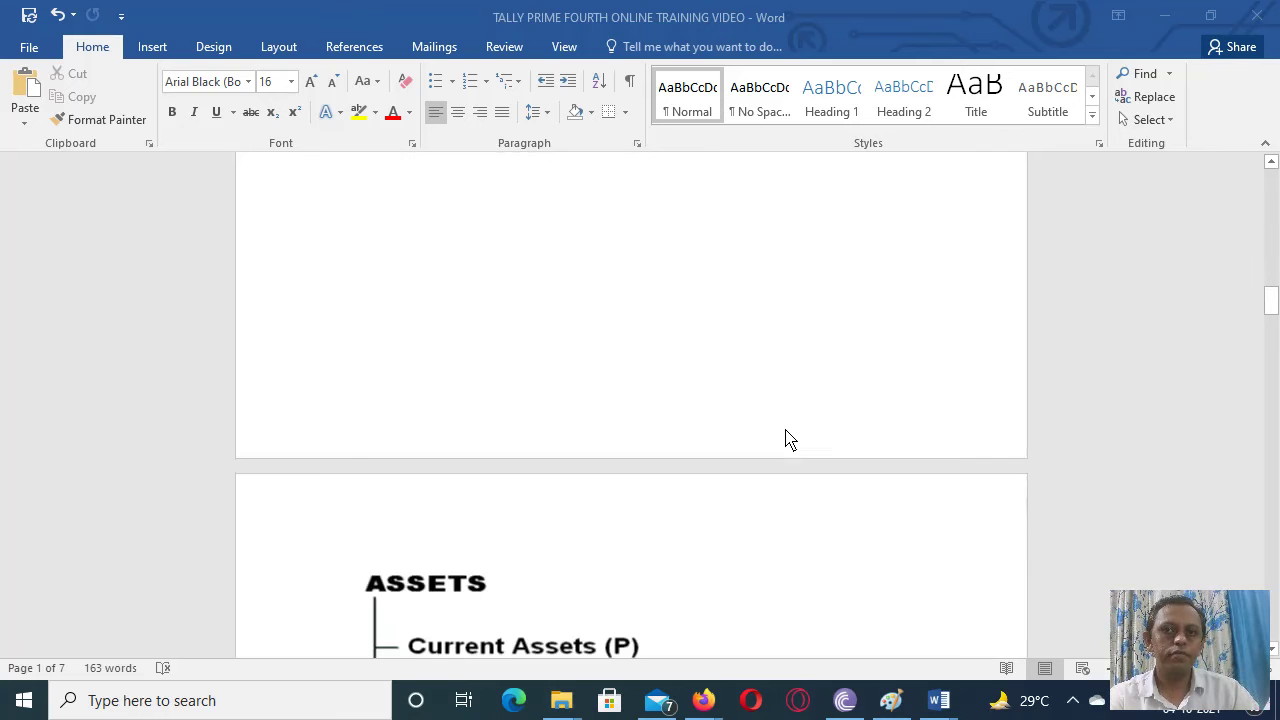
scroll(785, 439, down, 2)
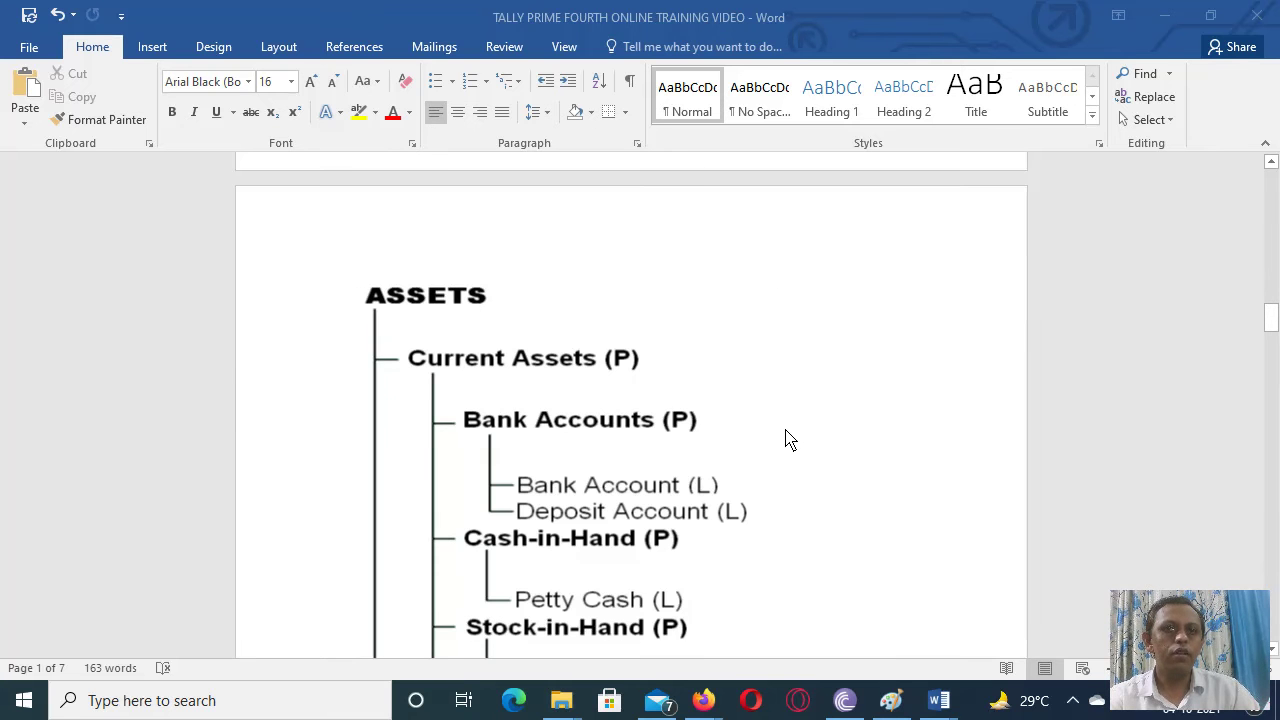
scroll(785, 439, down, 1)
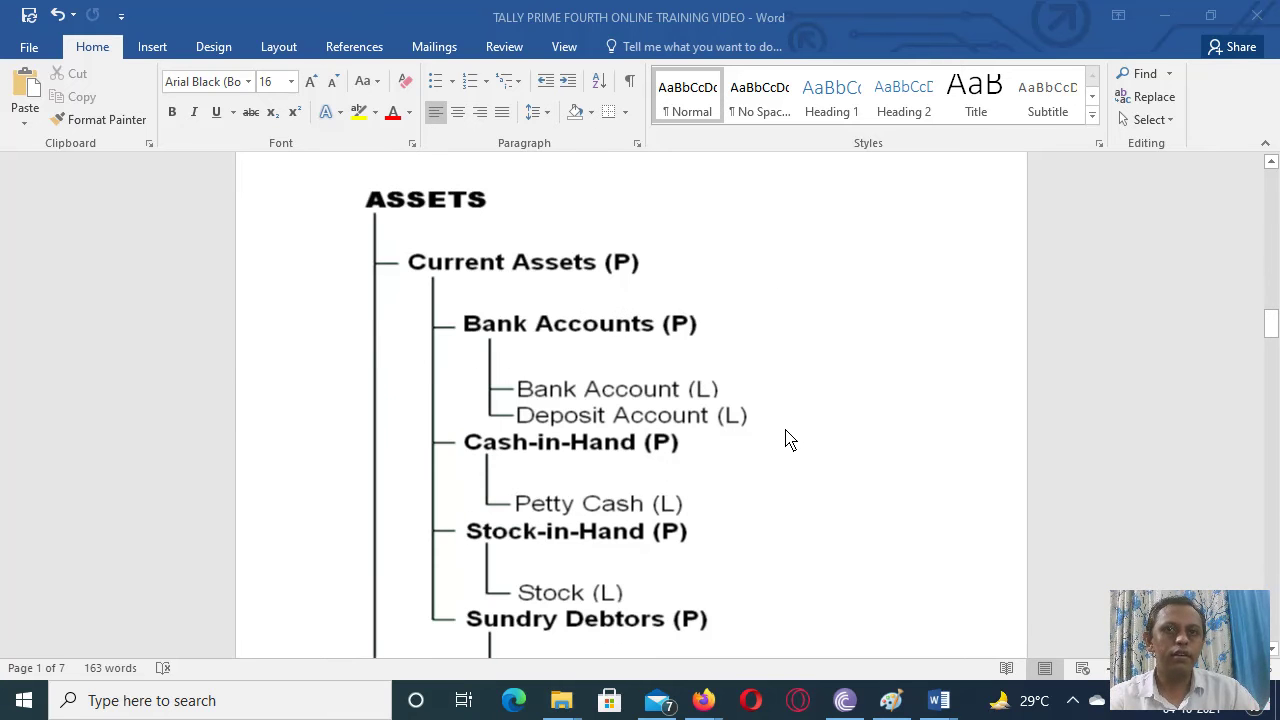
scroll(785, 439, down, 1)
scroll(785, 439, up, 2)
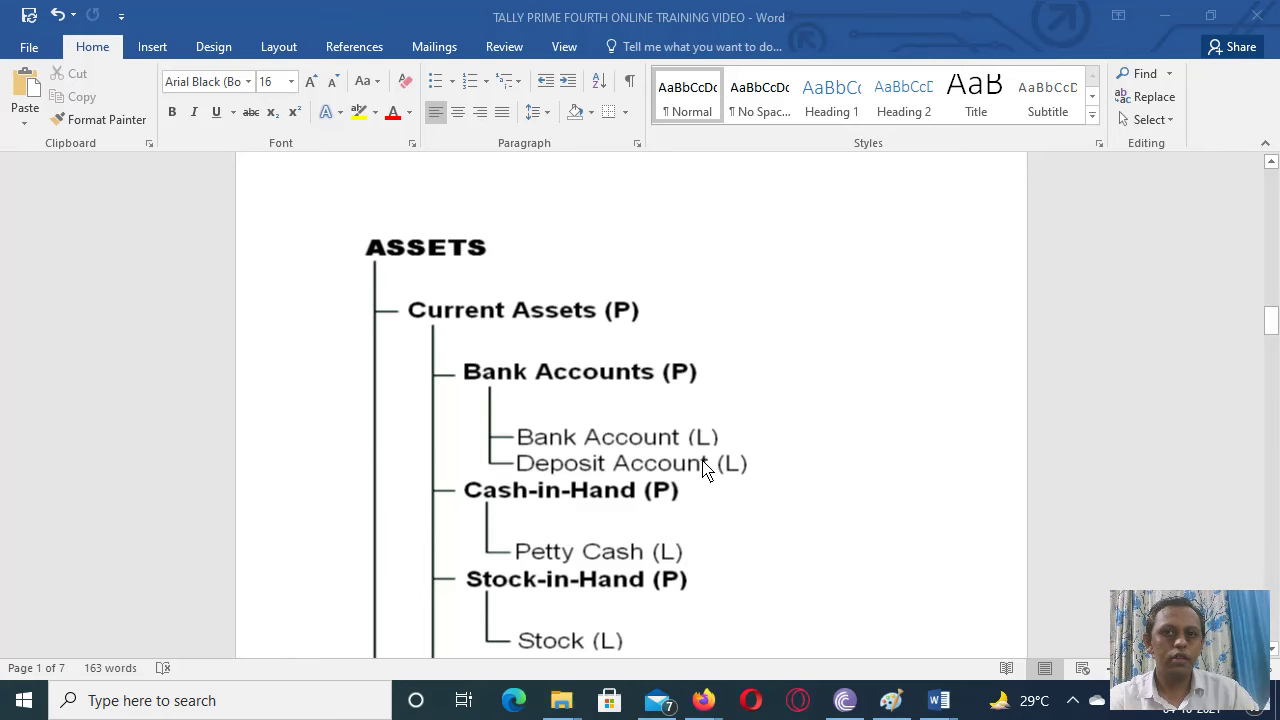
Step: Compare the trial balance rows with the Current Assets groups and ledgers in the Assets chart
scroll(702, 470, up, 5)
scroll(702, 470, up, 12)
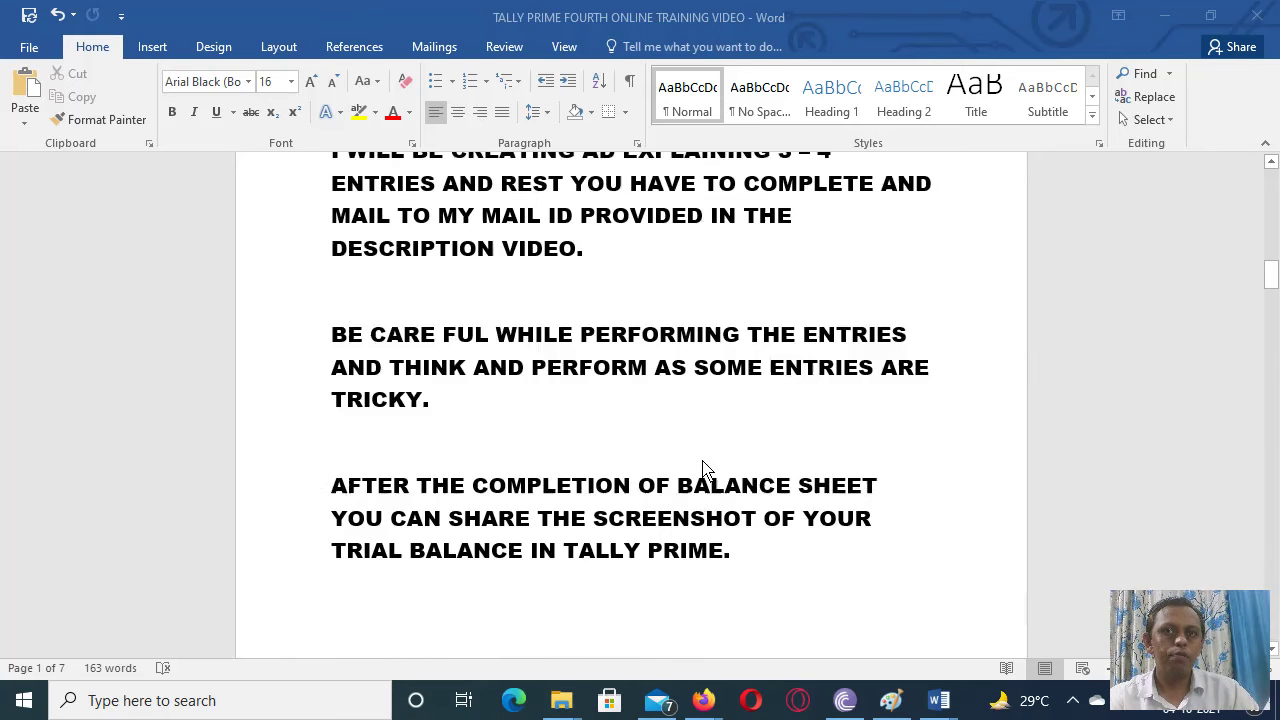
scroll(702, 470, up, 6)
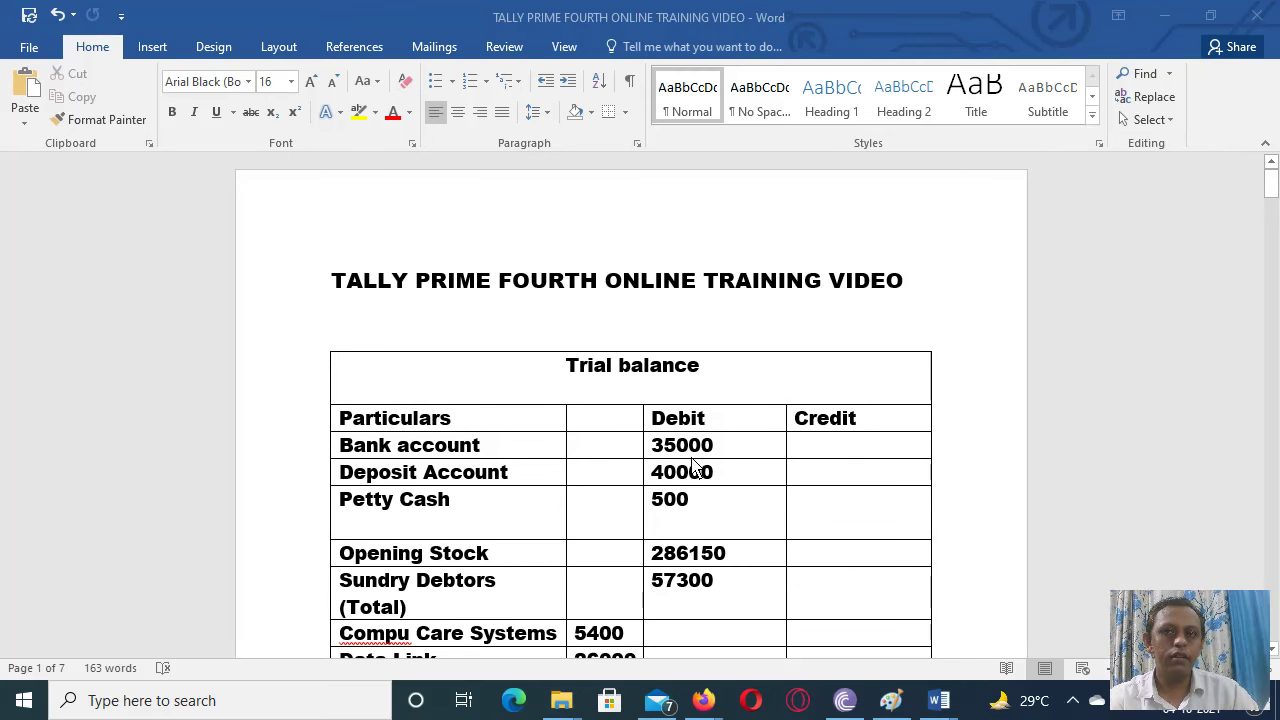
scroll(697, 468, down, 15)
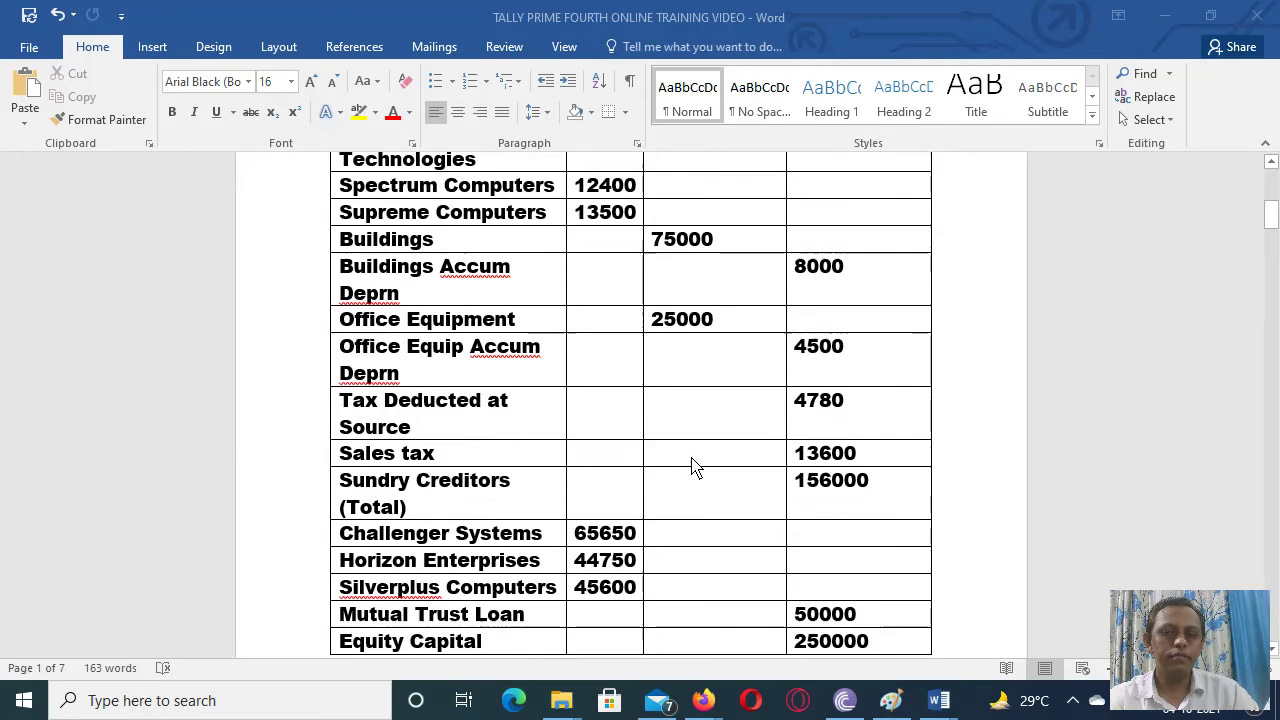
scroll(697, 468, down, 15)
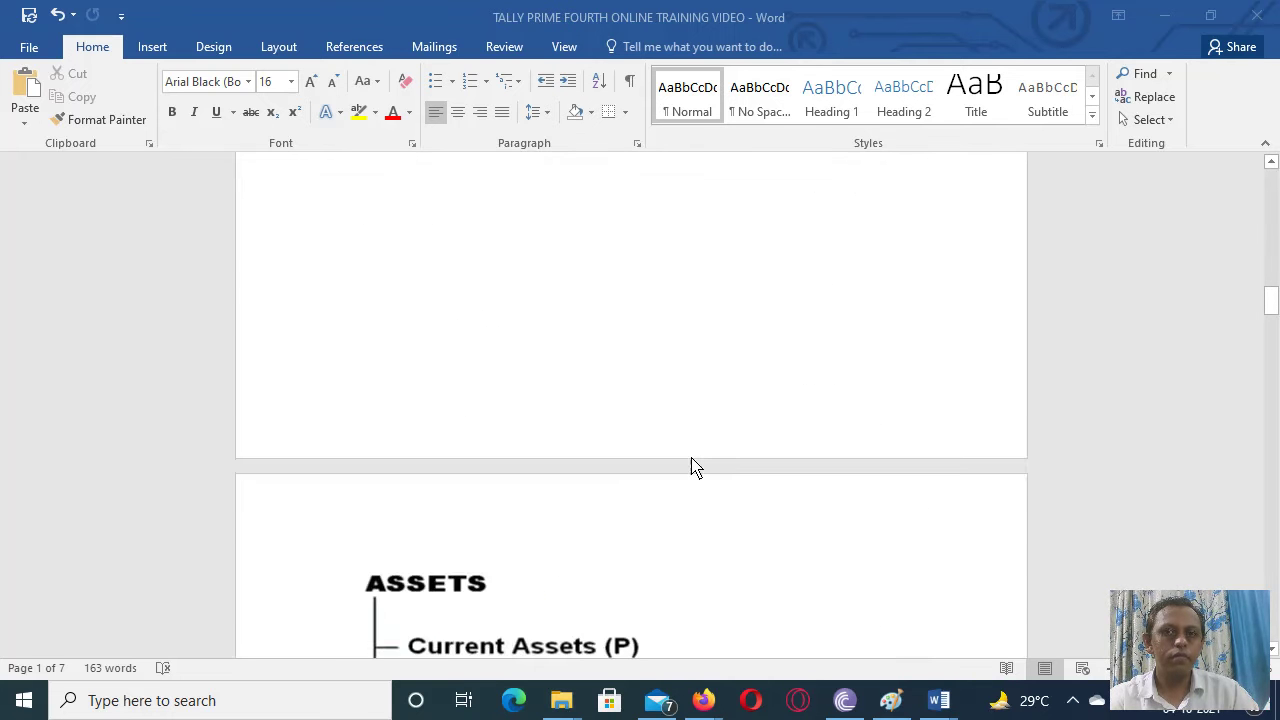
scroll(697, 468, down, 5)
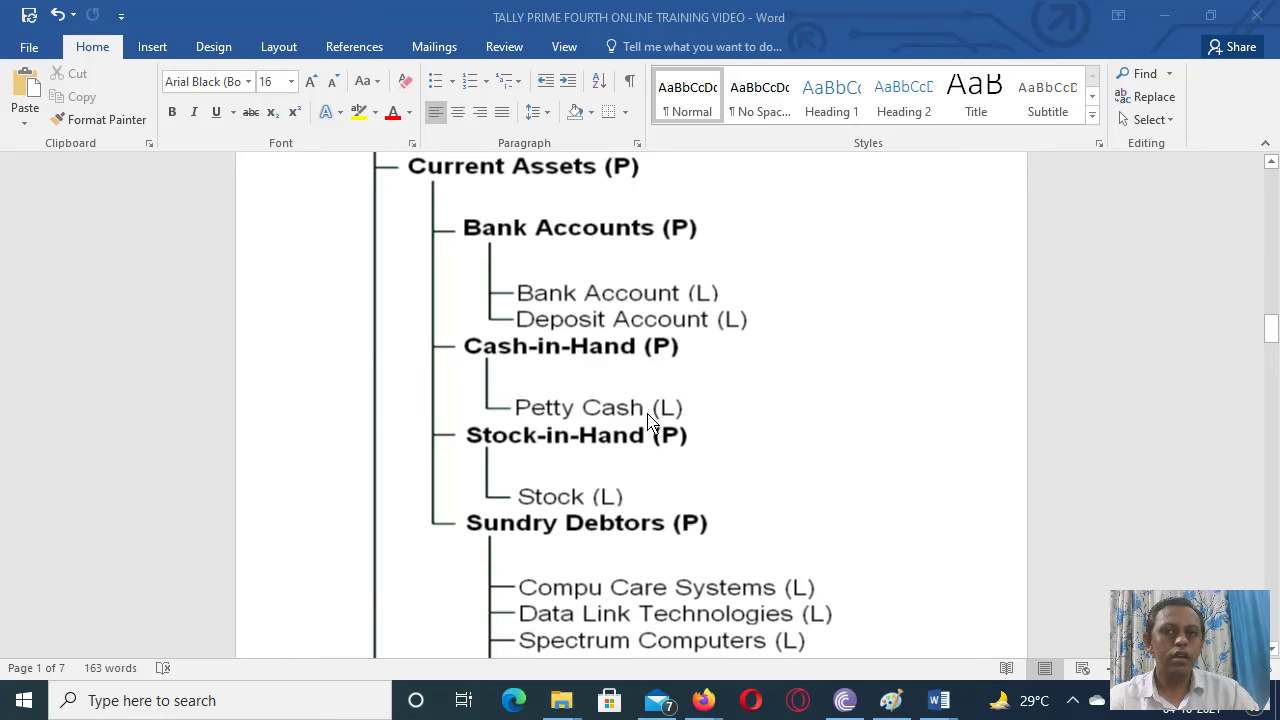
Step: Check the trial balance's Sundry Debtors (Total) and its party rows against the chart's Sundry Debtors (P) ledgers
scroll(646, 420, up, 15)
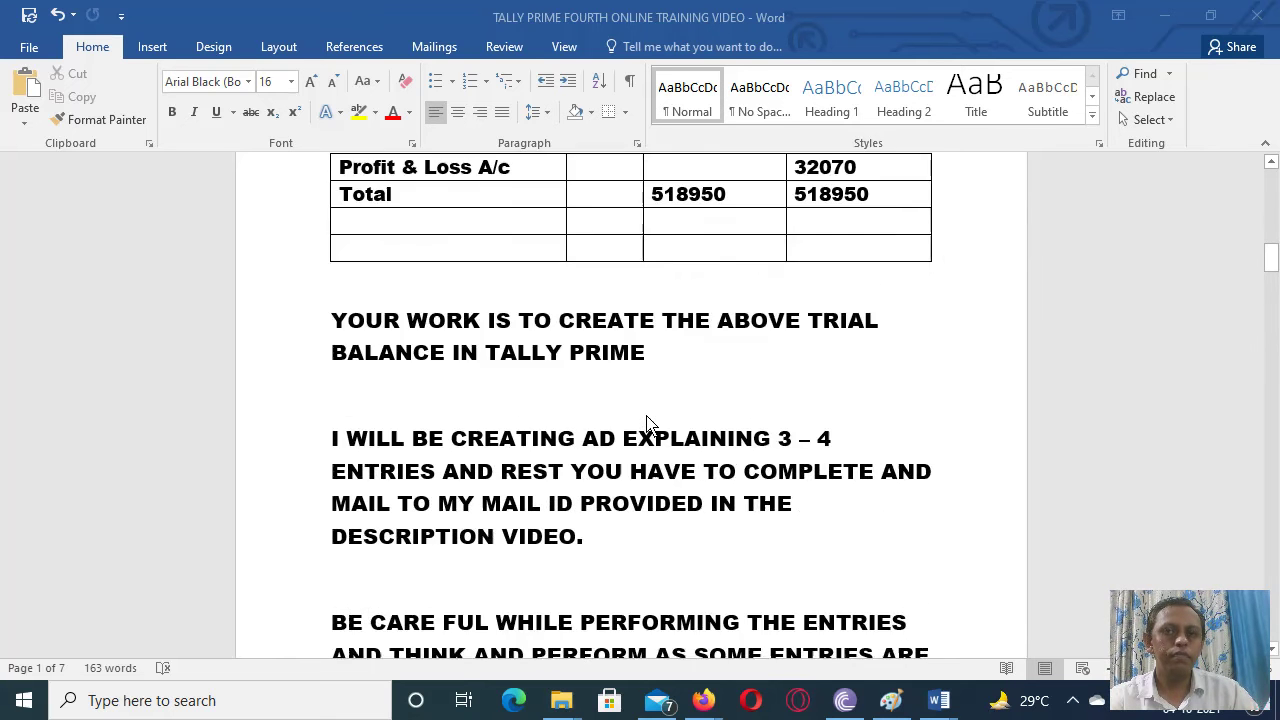
scroll(646, 420, up, 15)
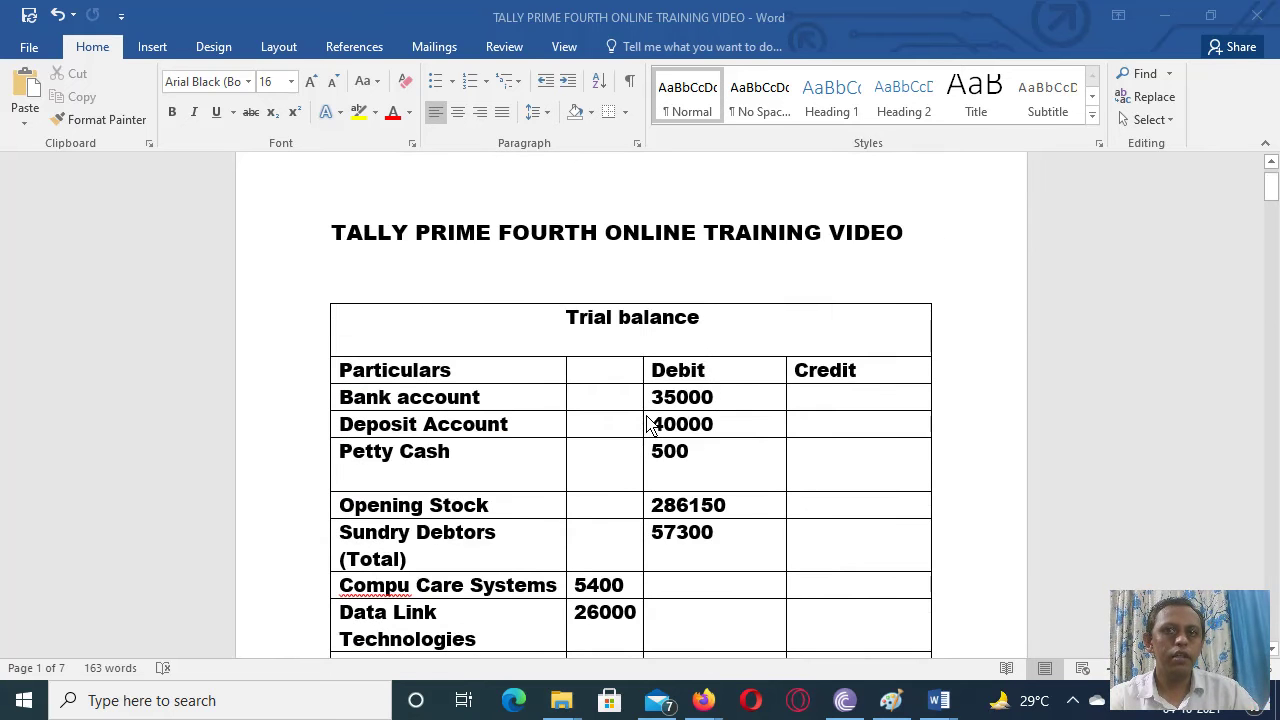
scroll(646, 424, down, 5)
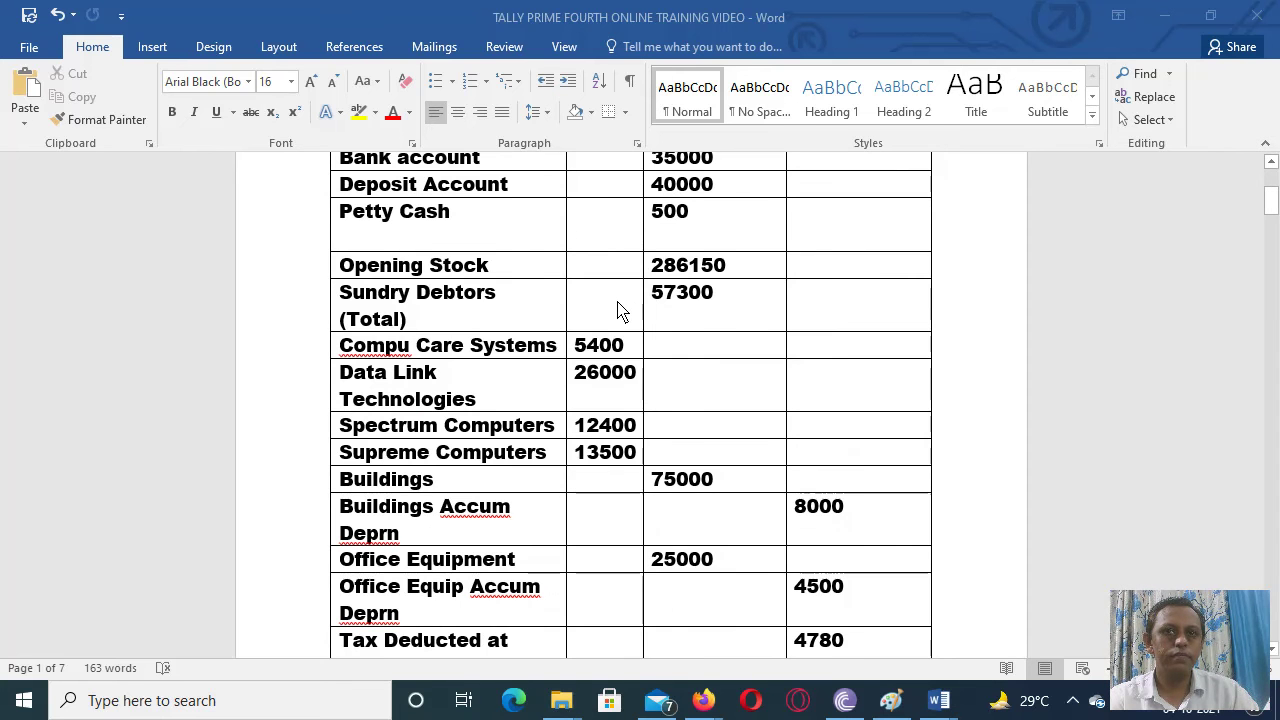
scroll(620, 311, down, 3)
scroll(618, 311, down, 15)
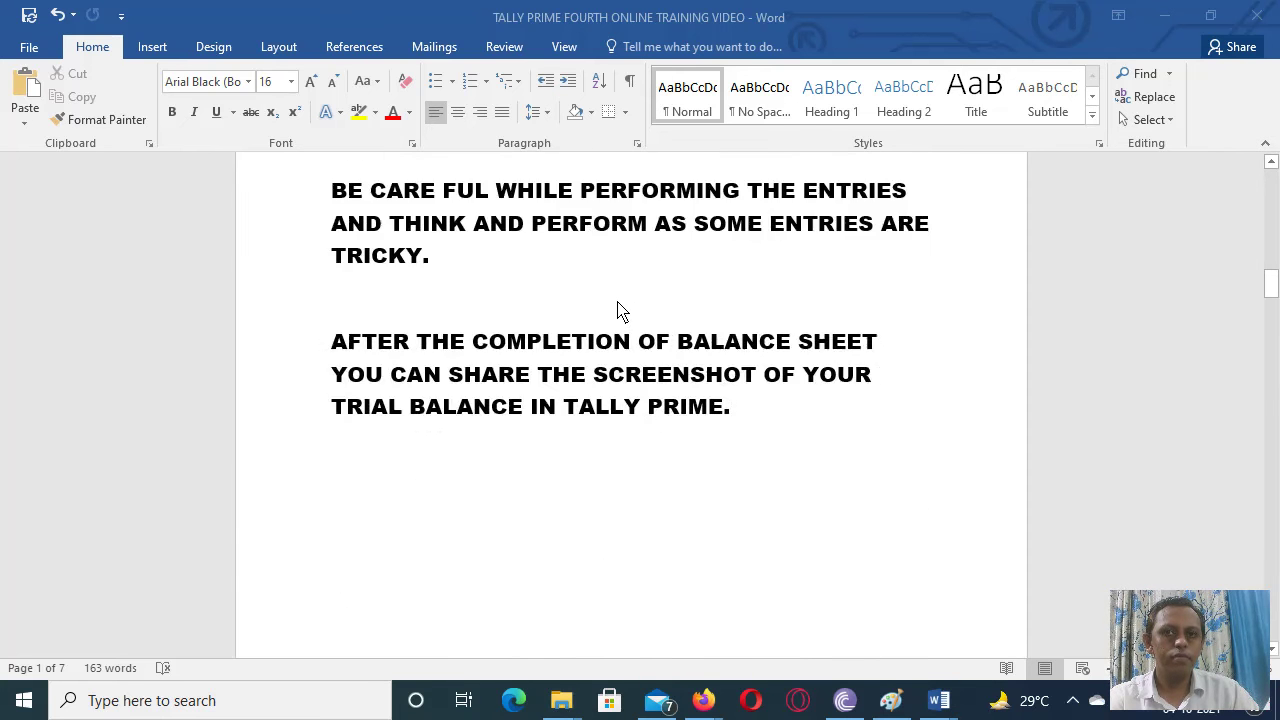
scroll(618, 311, down, 10)
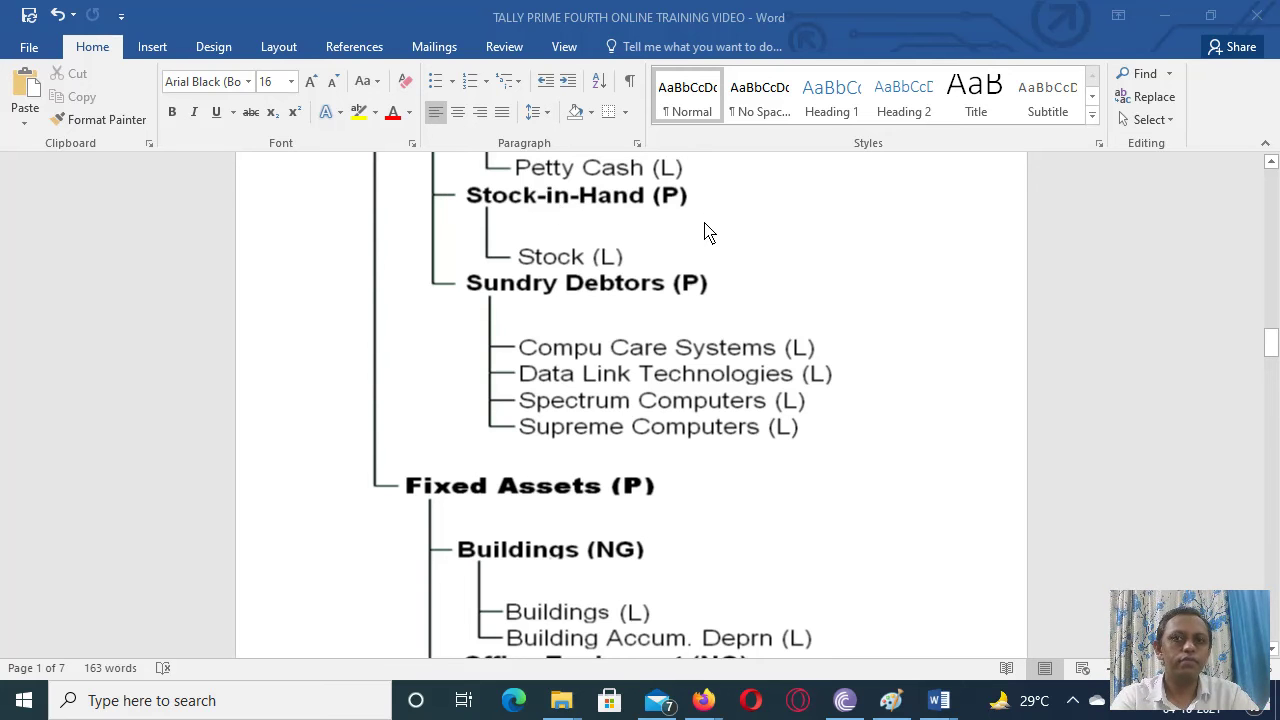
Step: Examine the Assets chart's Fixed Assets branch, with the Buildings and Office Equipment new groups (NG) and their ledgers
scroll(705, 232, down, 3)
scroll(705, 232, up, 3)
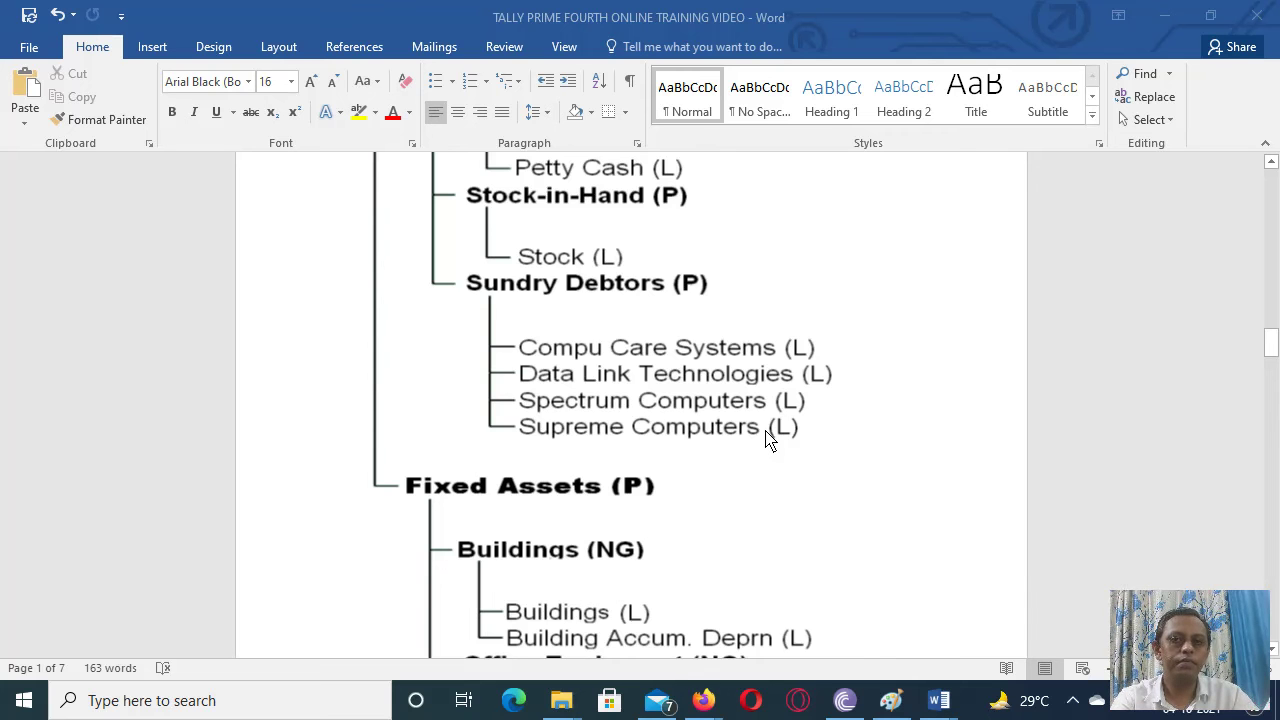
scroll(768, 440, down, 3)
scroll(768, 440, down, 3)
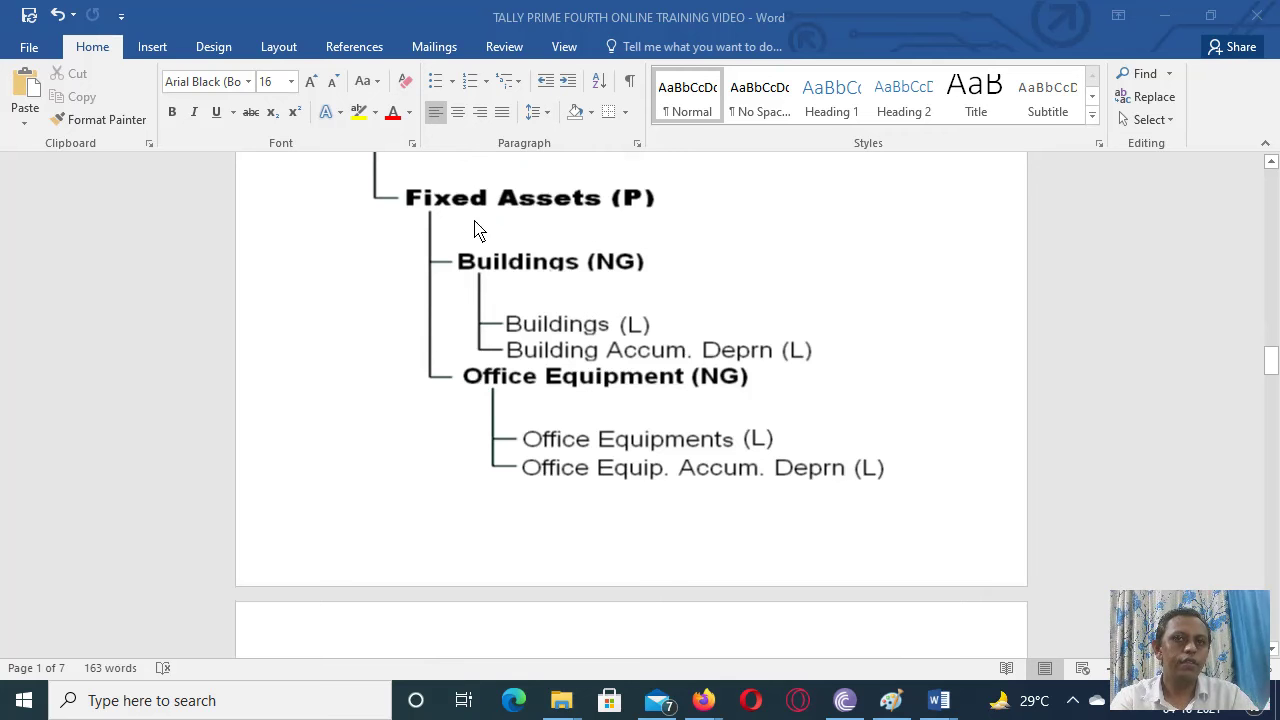
scroll(692, 328, up, 10)
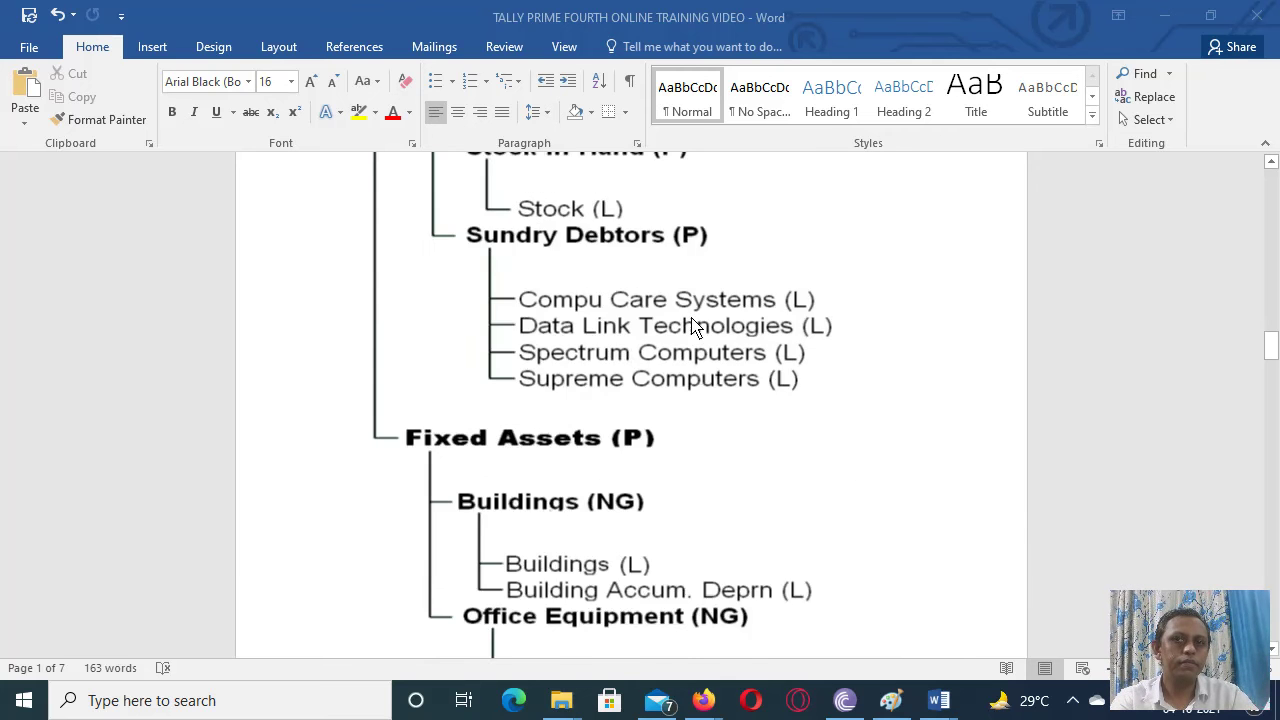
scroll(694, 328, down, 1)
scroll(694, 328, down, 8)
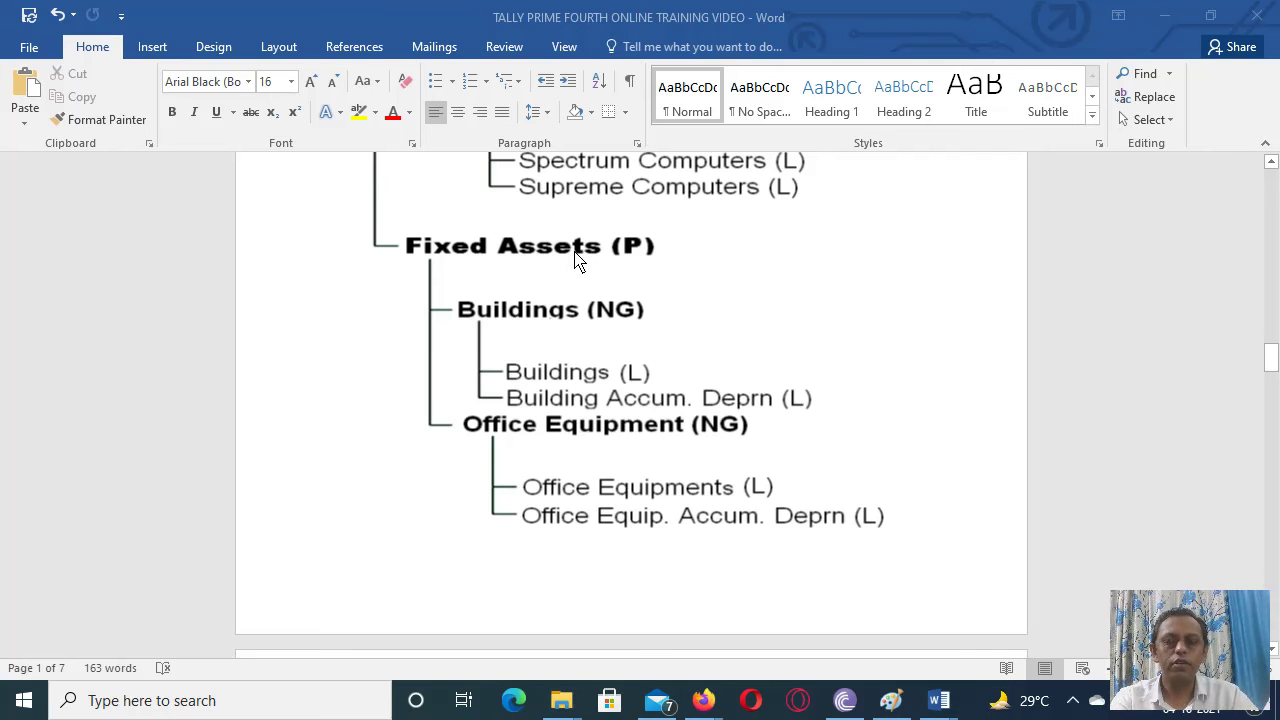
scroll(661, 278, down, 3)
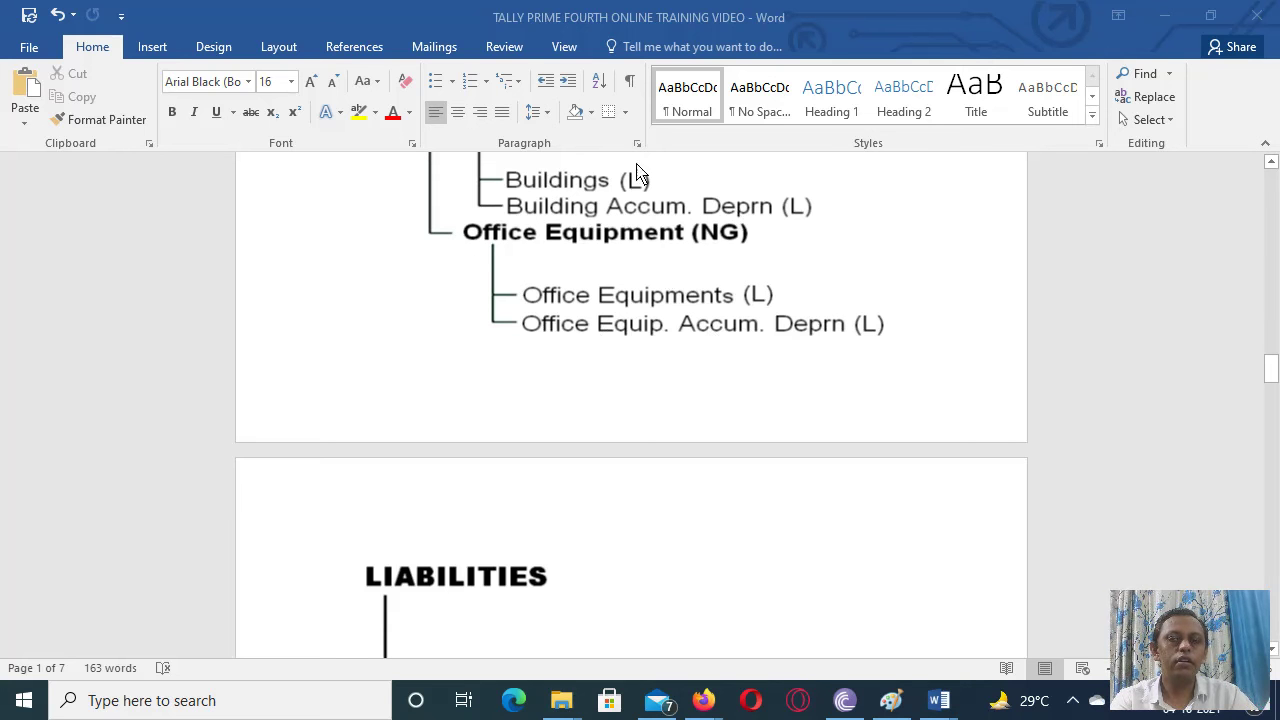
click(631, 251)
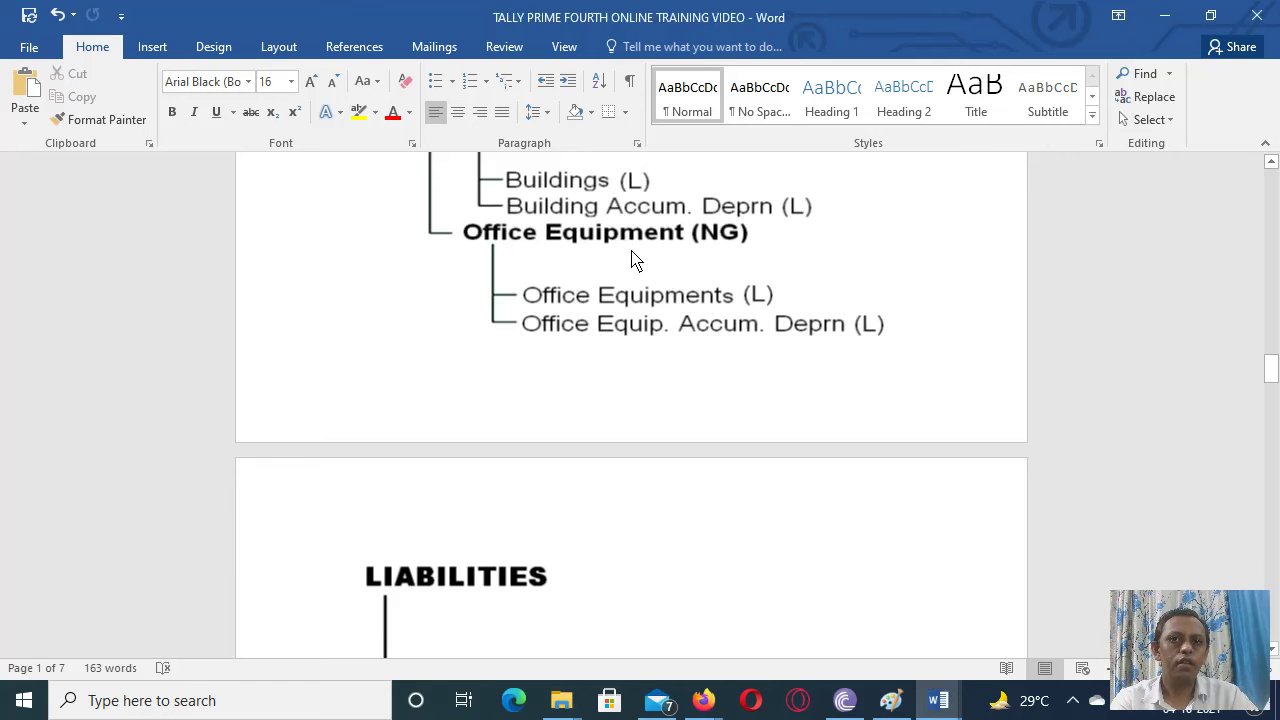
Step: Examine the Liabilities chart's Current Liabilities branch, covering Duties & Taxes, Sundry Creditors and Tax Deducted at Source
scroll(631, 251, down, 5)
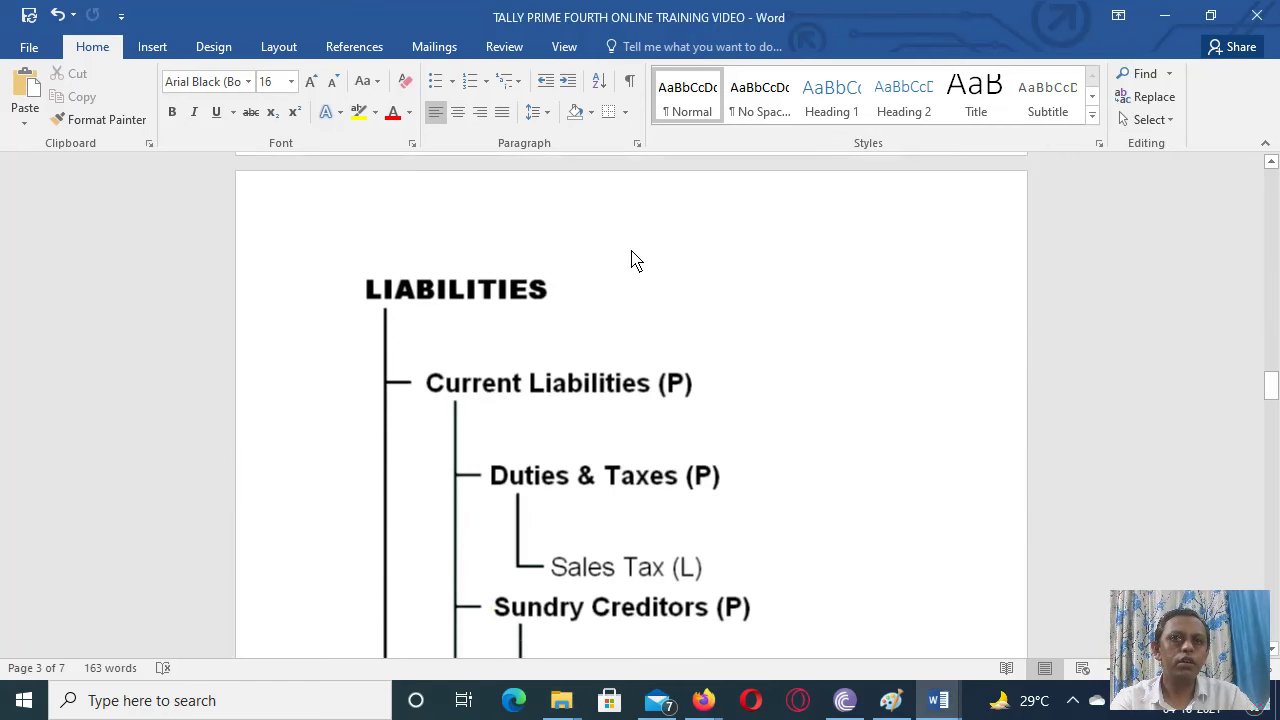
scroll(631, 260, down, 2)
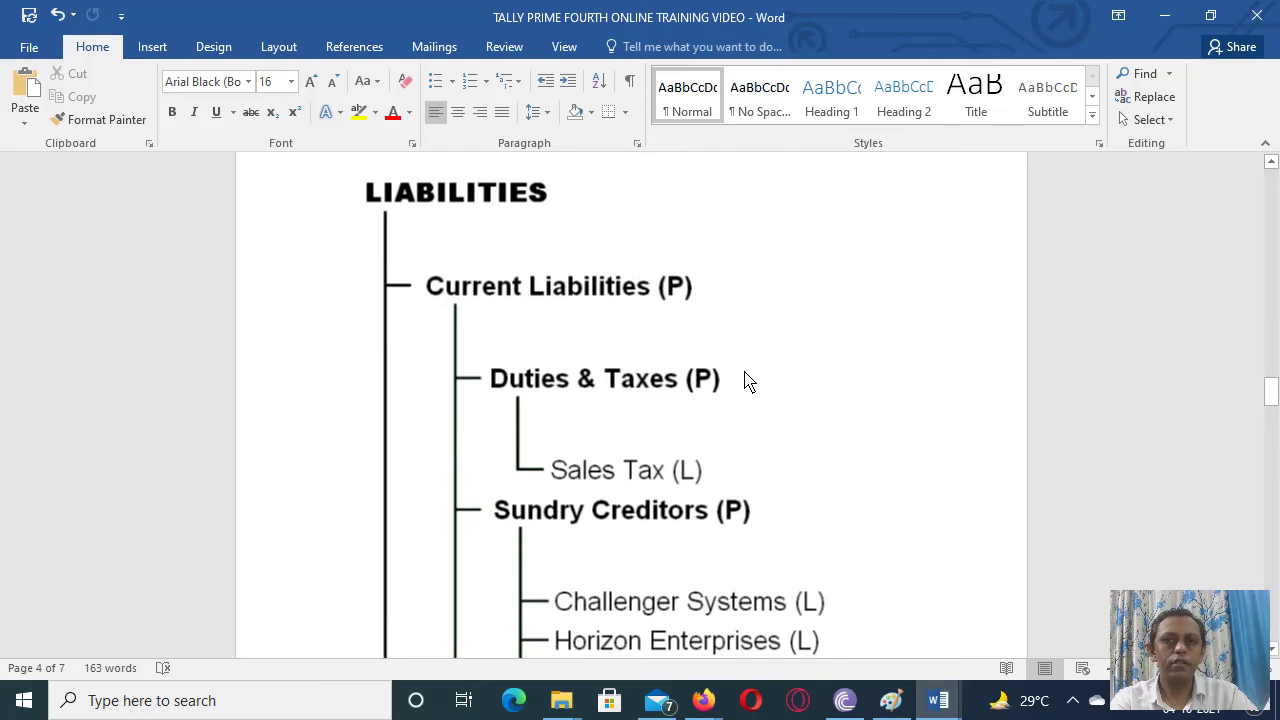
scroll(745, 380, down, 2)
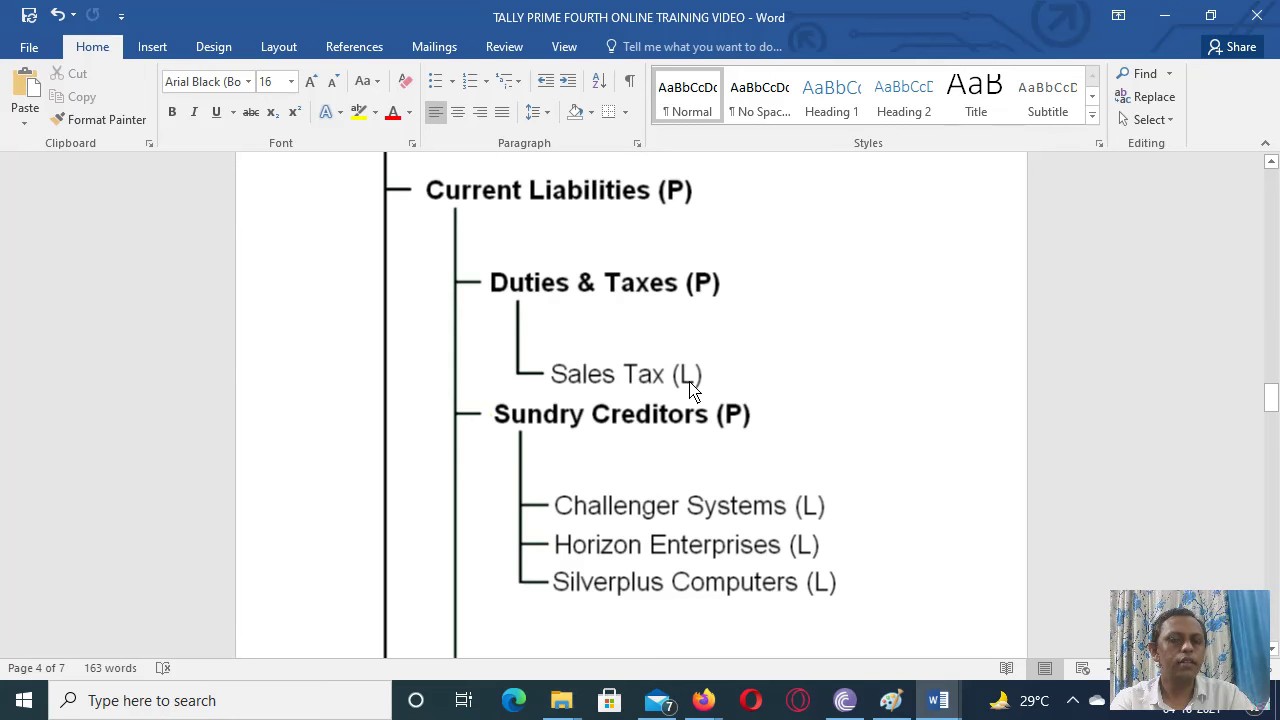
scroll(690, 390, down, 3)
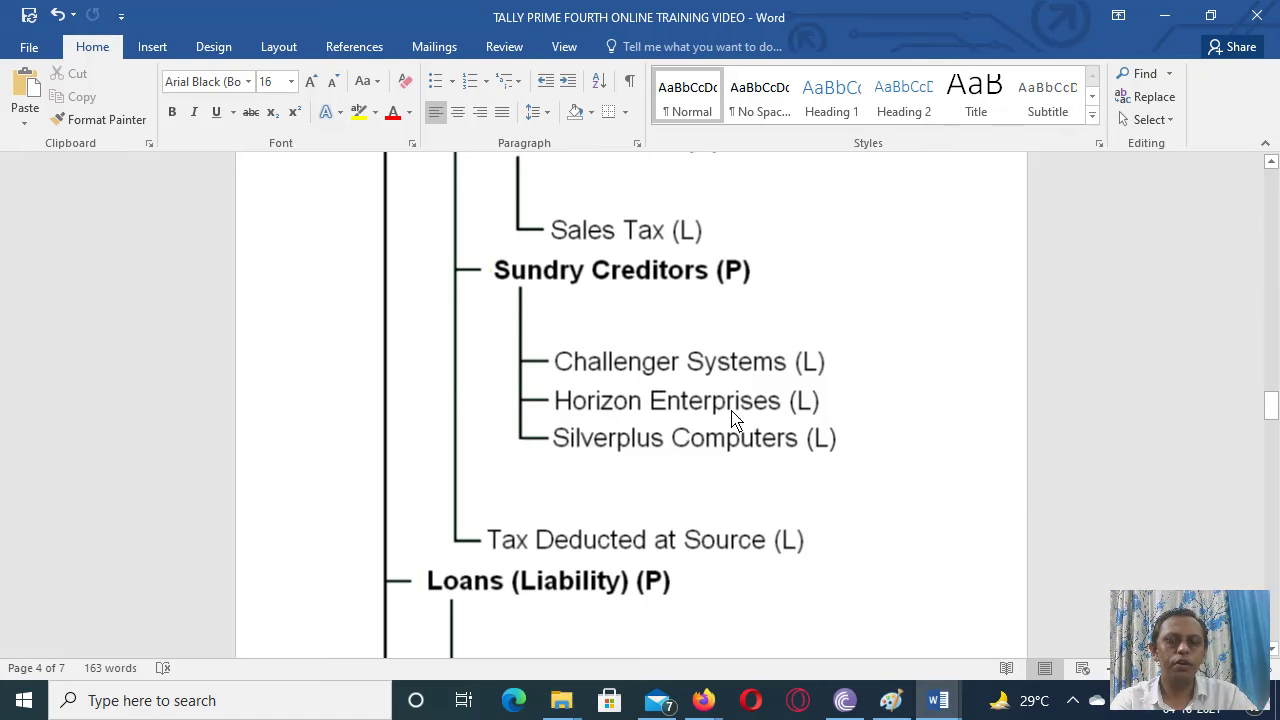
scroll(766, 409, down, 3)
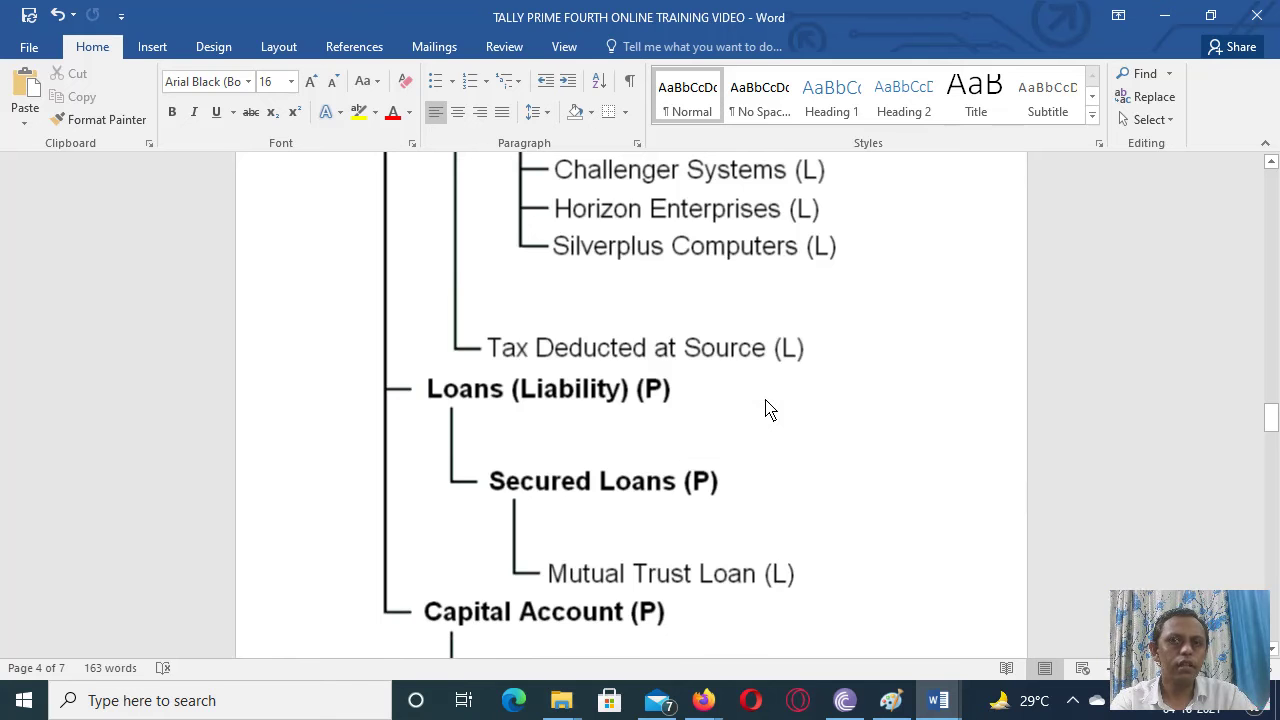
scroll(766, 409, up, 5)
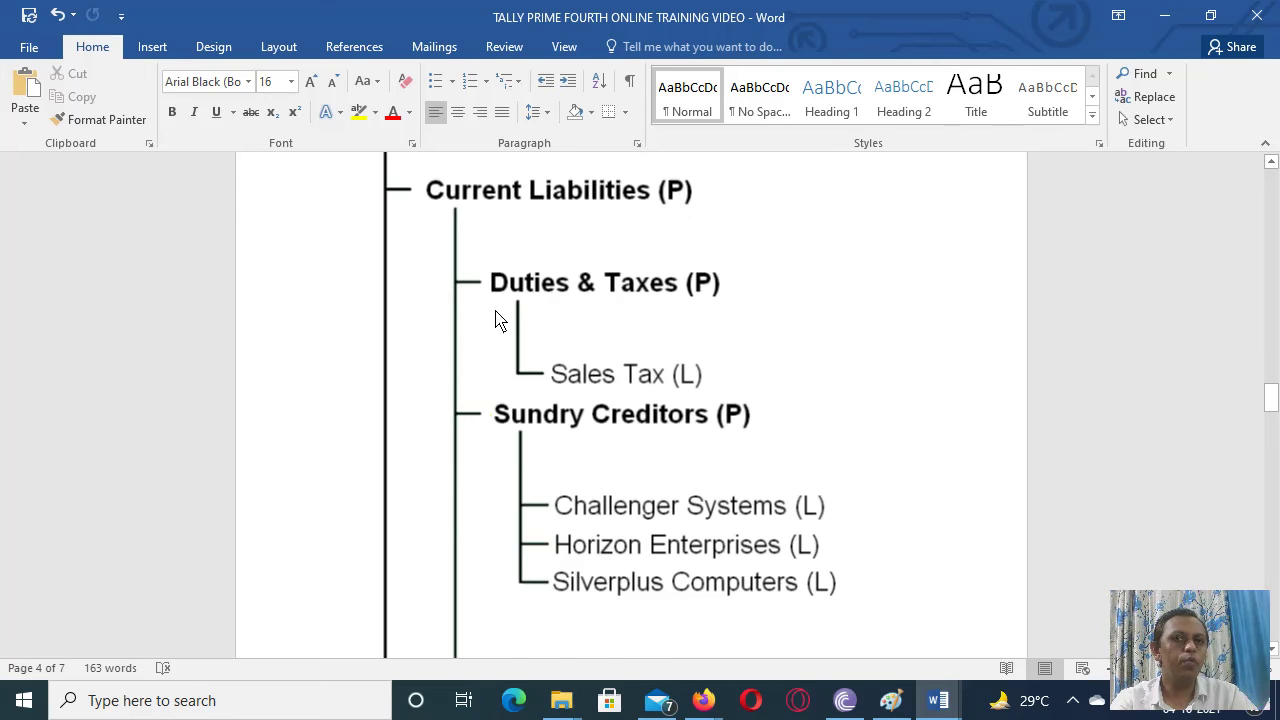
scroll(489, 332, down, 4)
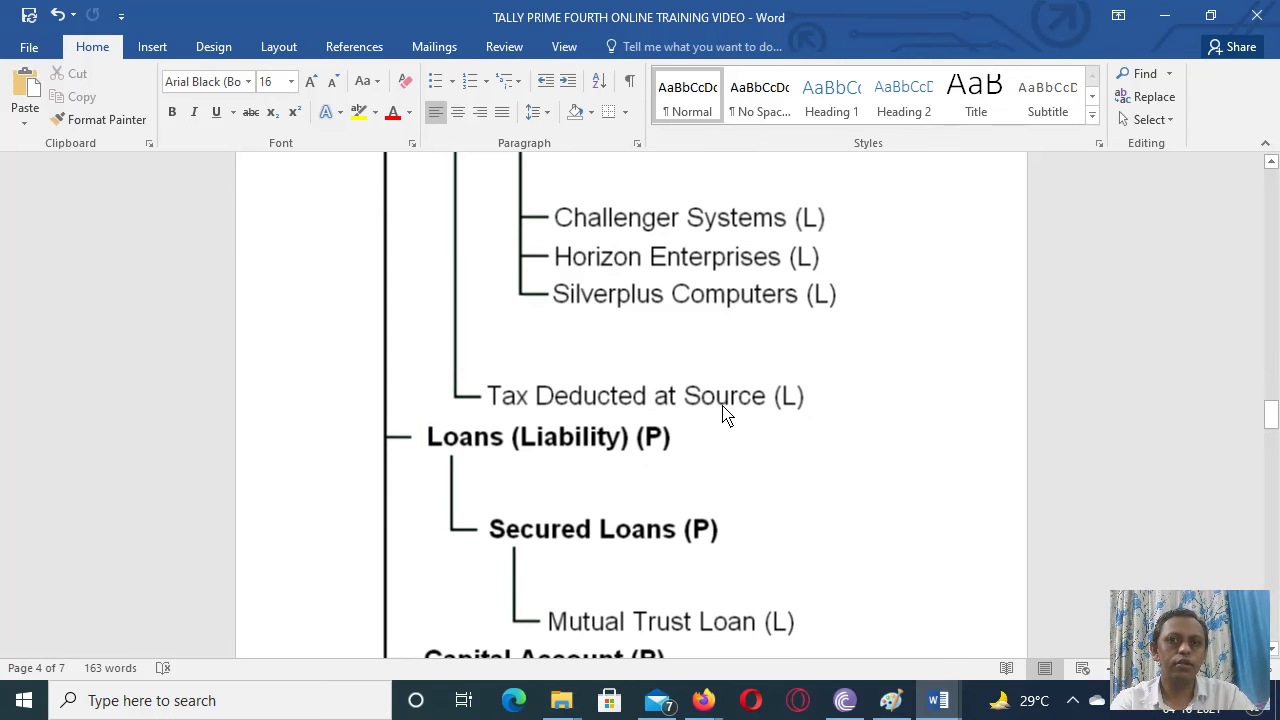
Step: Read the Loans (Liability) and Capital Account branches of the Liabilities chart, including Mutual Trust Loan and Equity Capital
scroll(725, 415, down, 2)
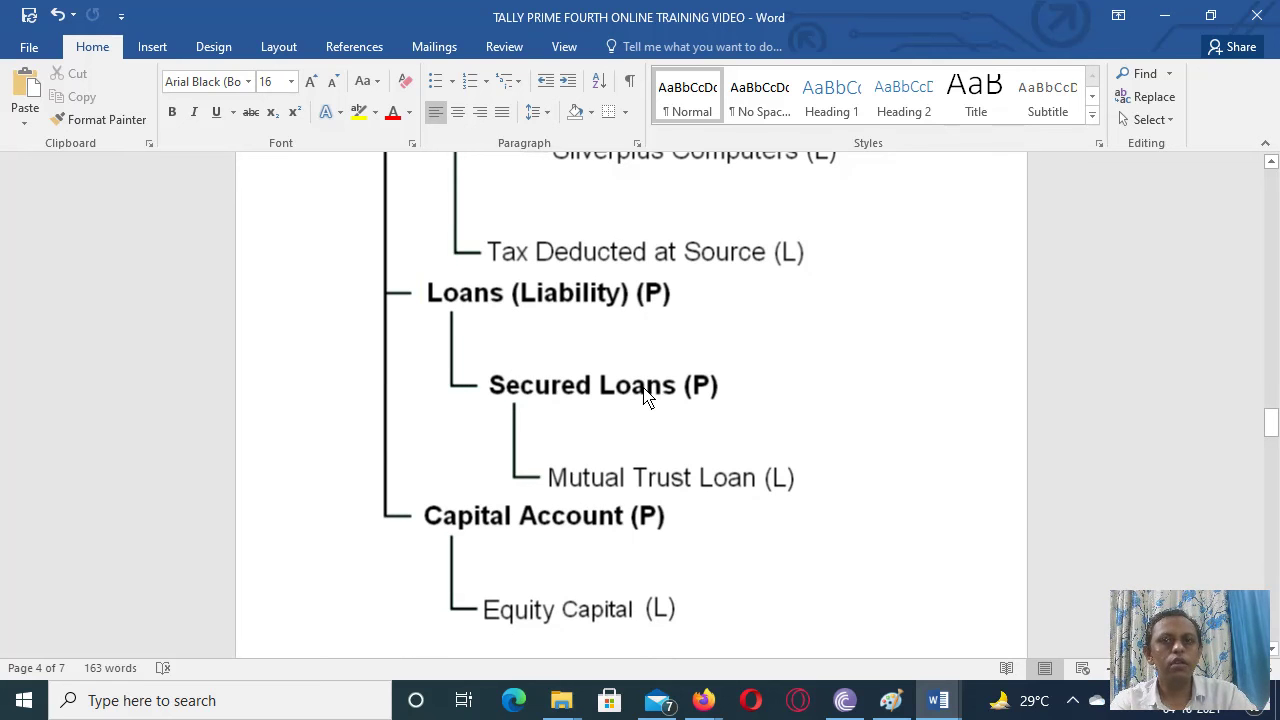
scroll(645, 397, down, 2)
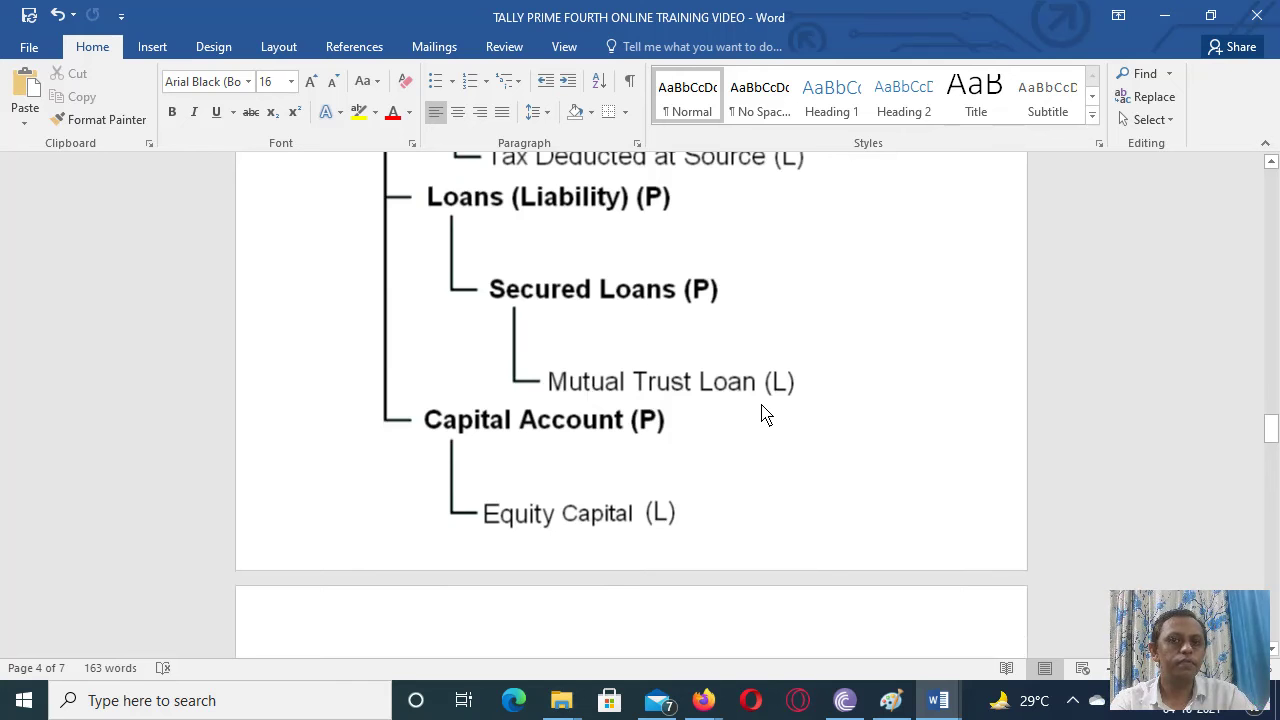
scroll(765, 415, down, 3)
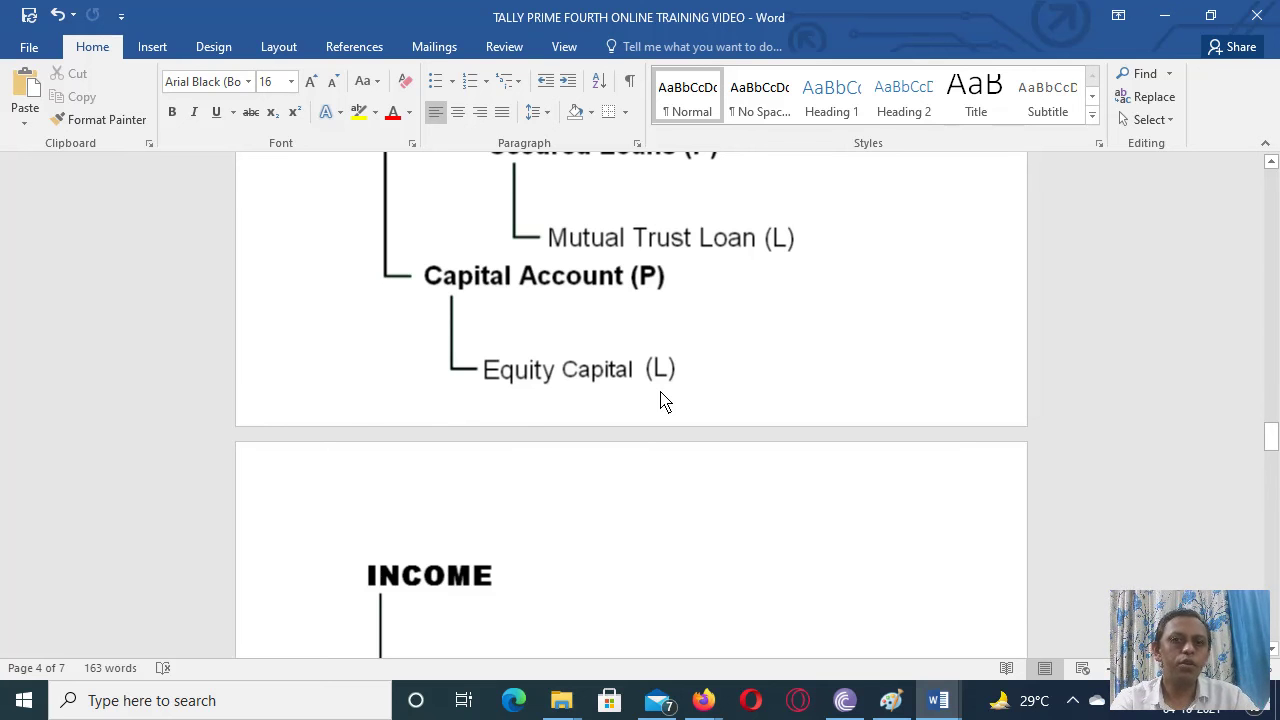
Step: Review the whole Liabilities chart again from Current Liabilities to Capital Account, including a look at the Income chart's Sales Accounts
scroll(660, 400, up, 10)
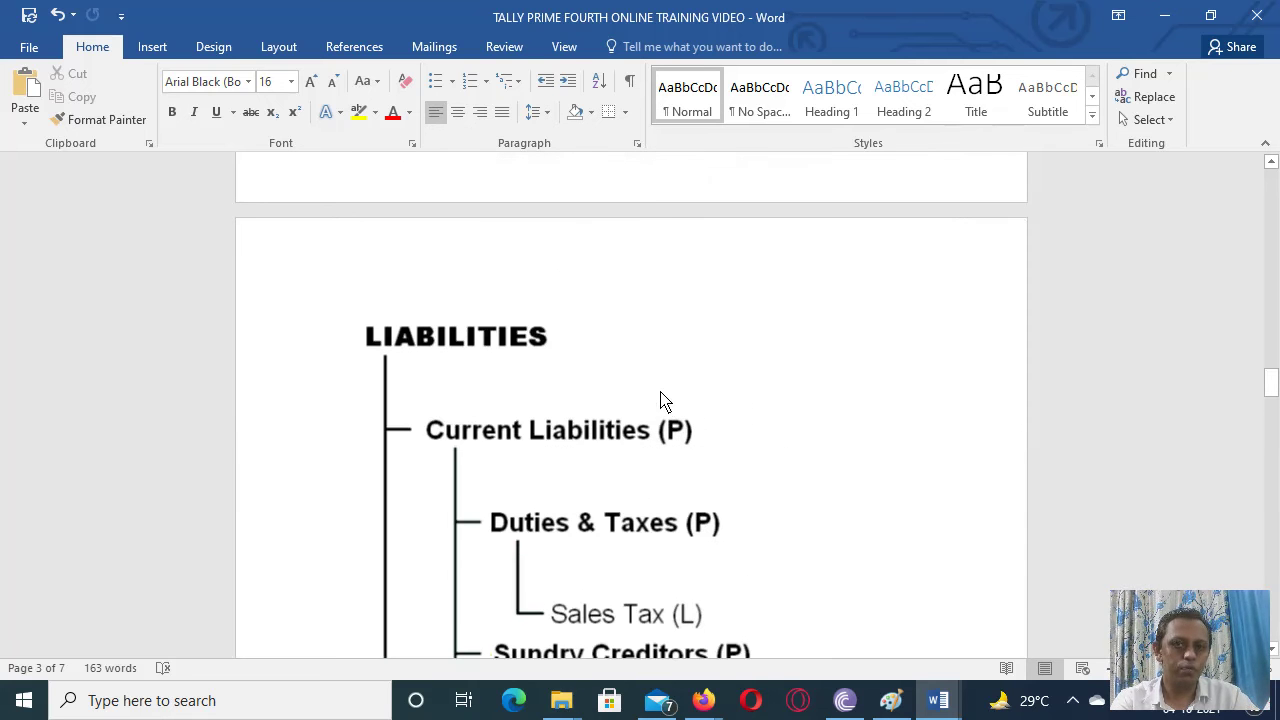
scroll(660, 400, down, 10)
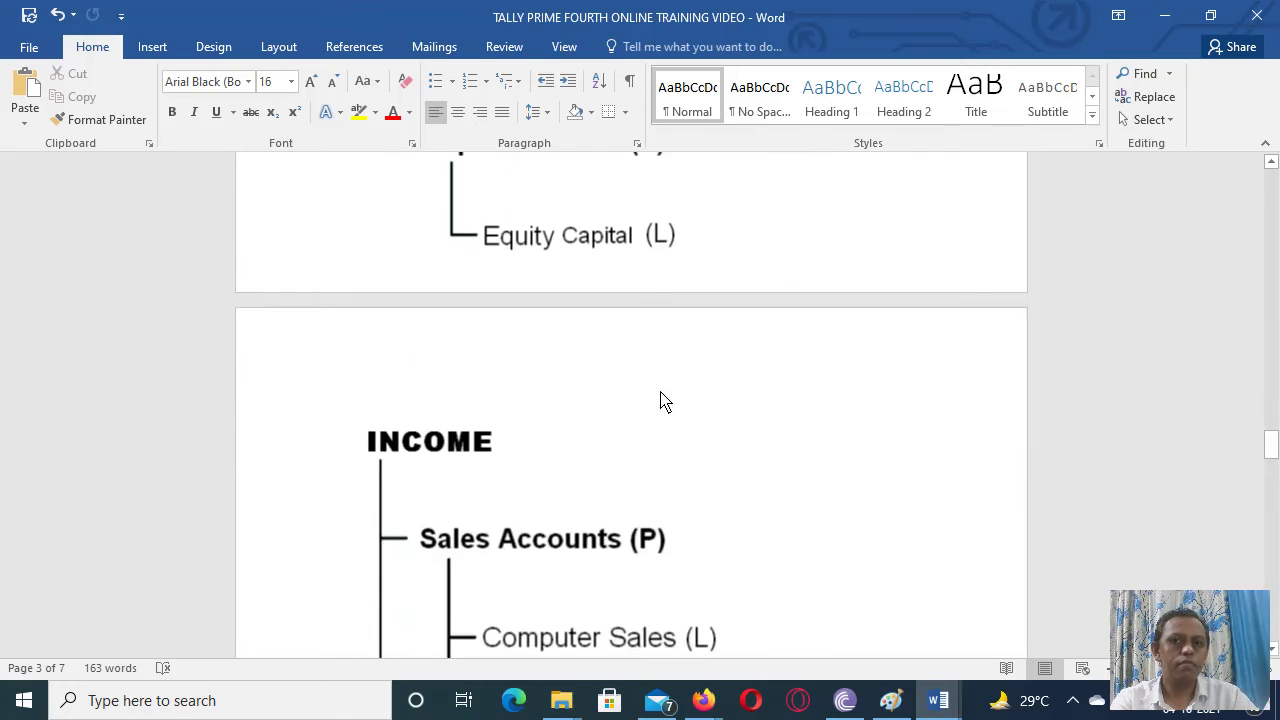
scroll(660, 400, up, 2)
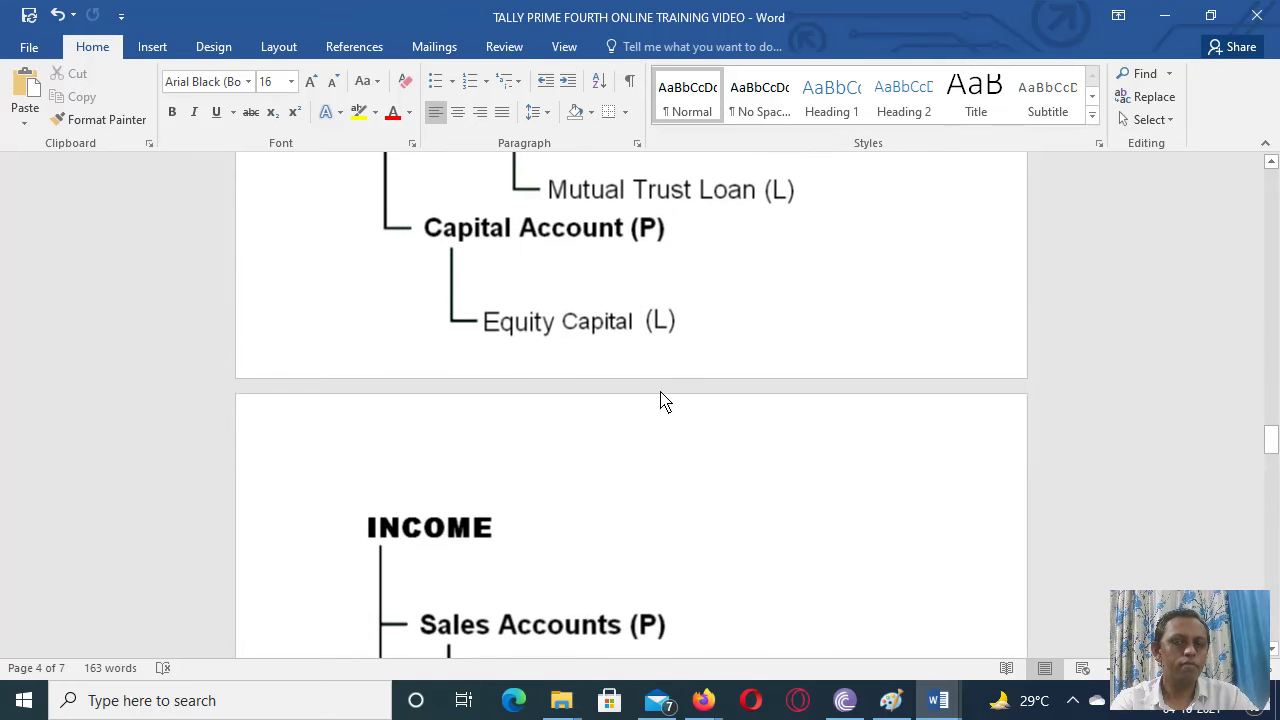
scroll(660, 400, down, 4)
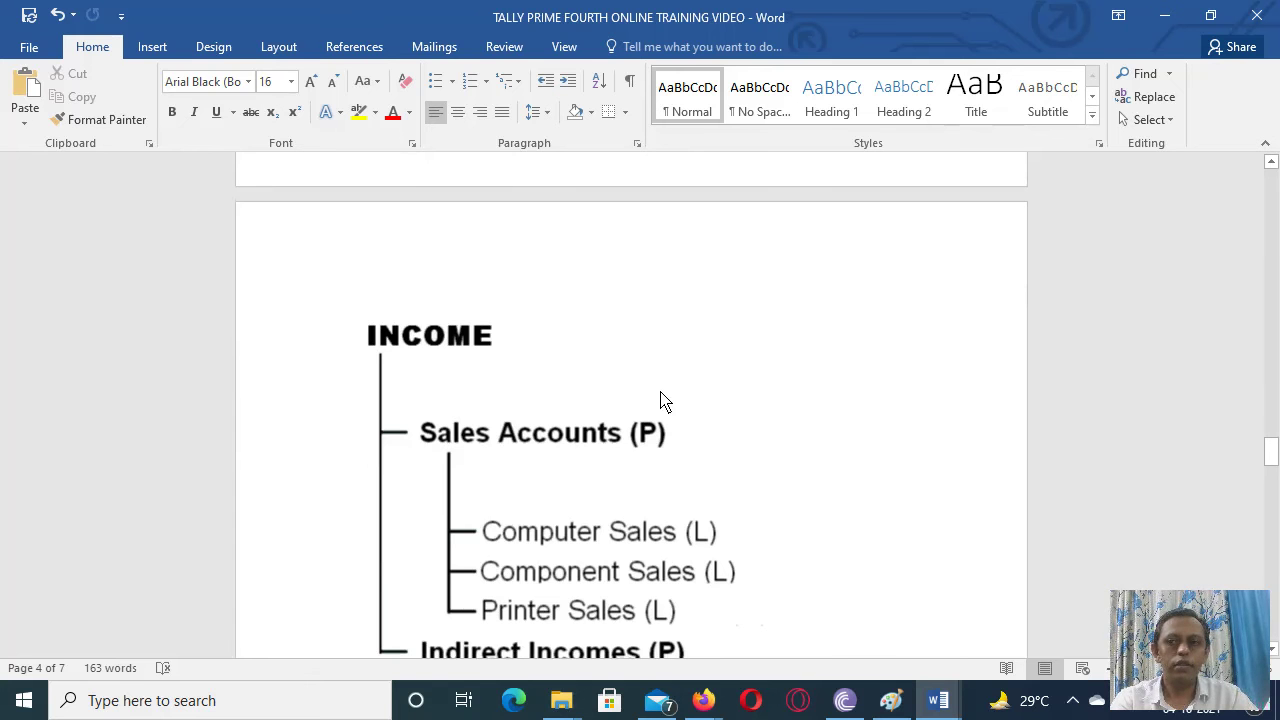
scroll(660, 400, up, 16)
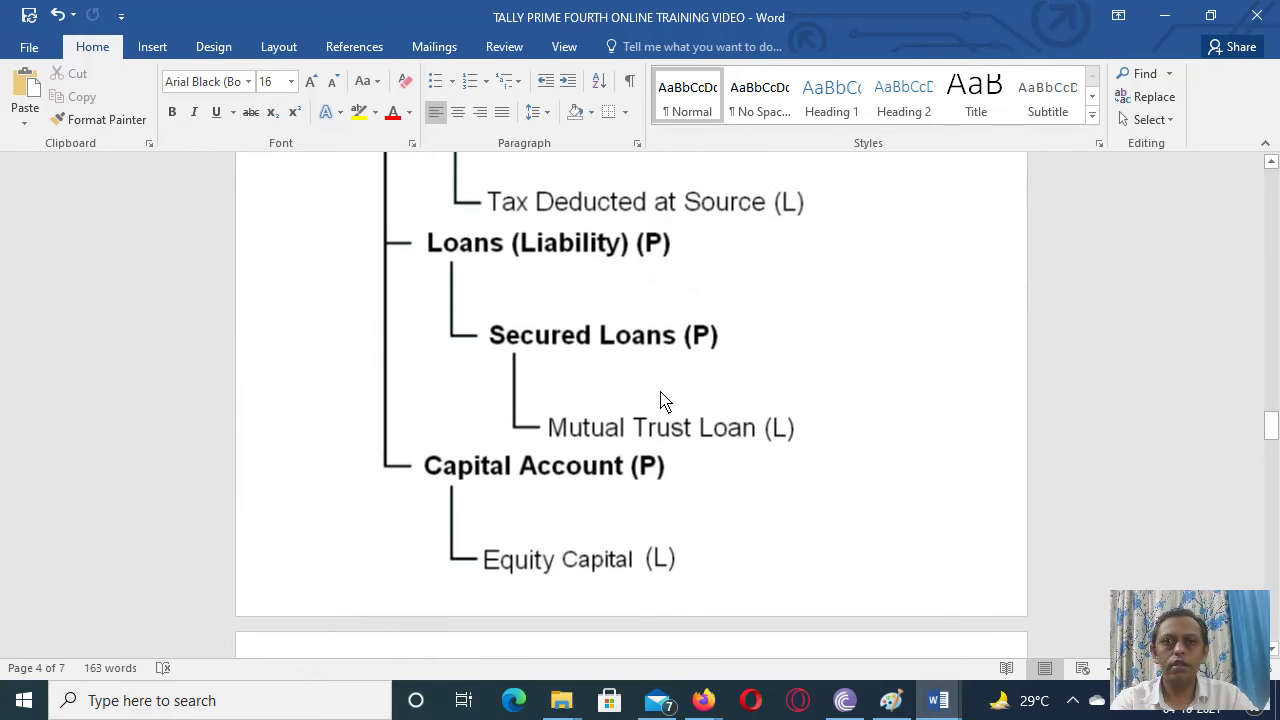
scroll(661, 398, up, 4)
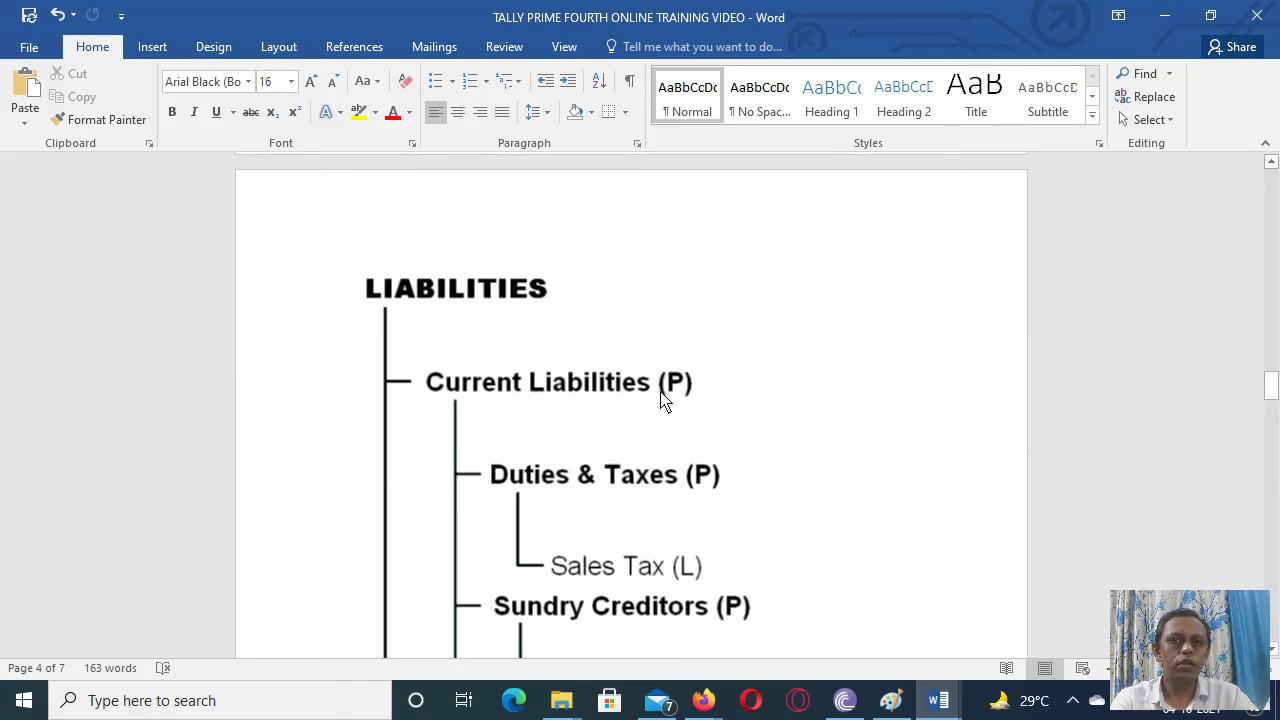
scroll(660, 400, down, 4)
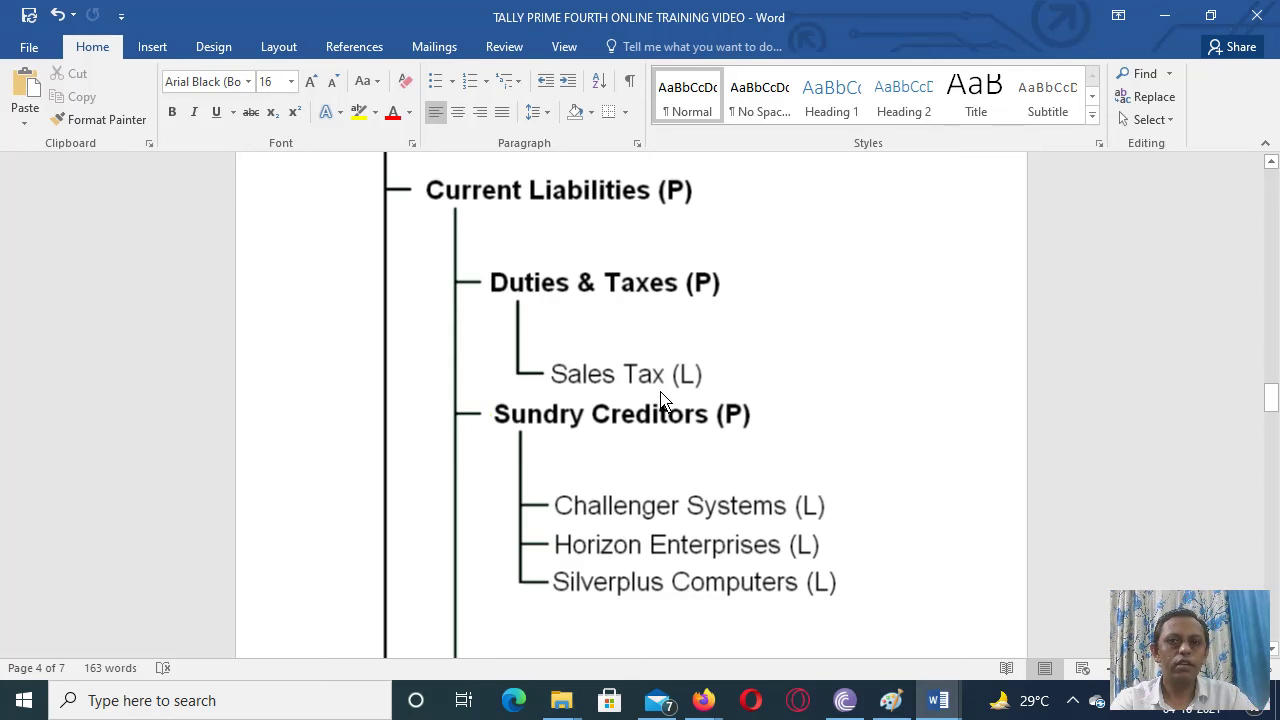
scroll(660, 400, down, 1)
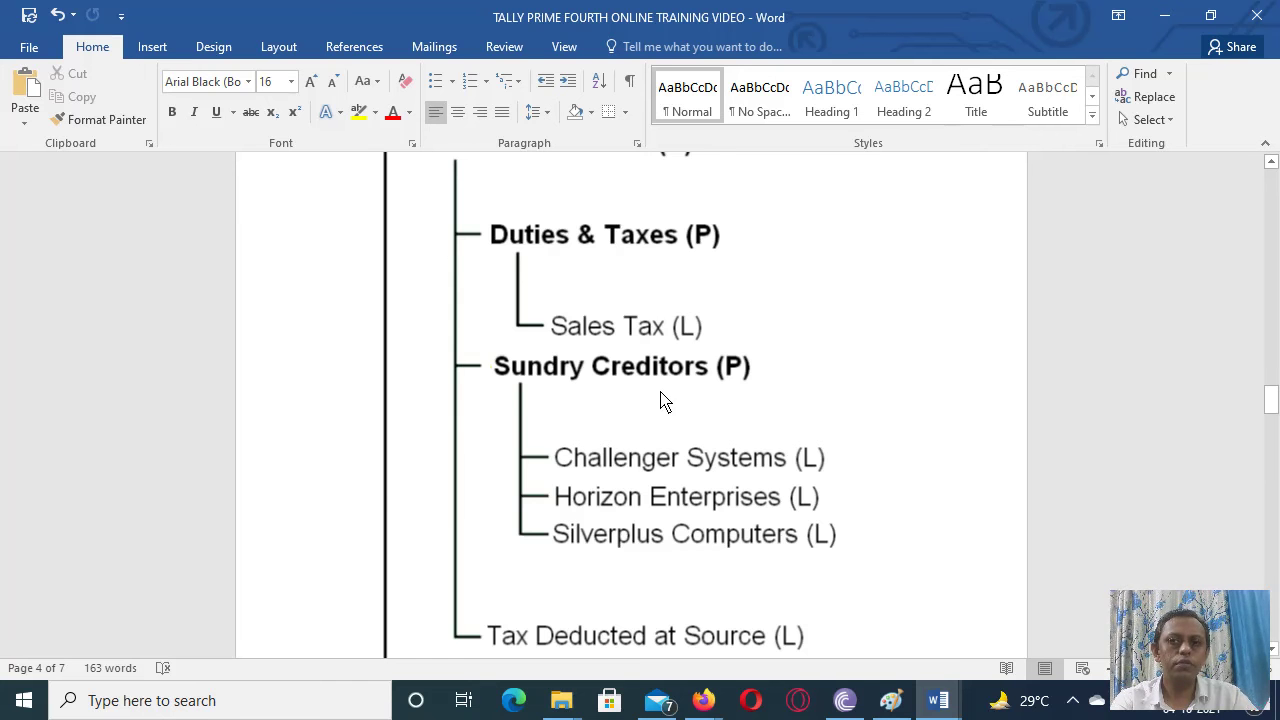
scroll(660, 400, down, 4)
scroll(660, 400, down, 3)
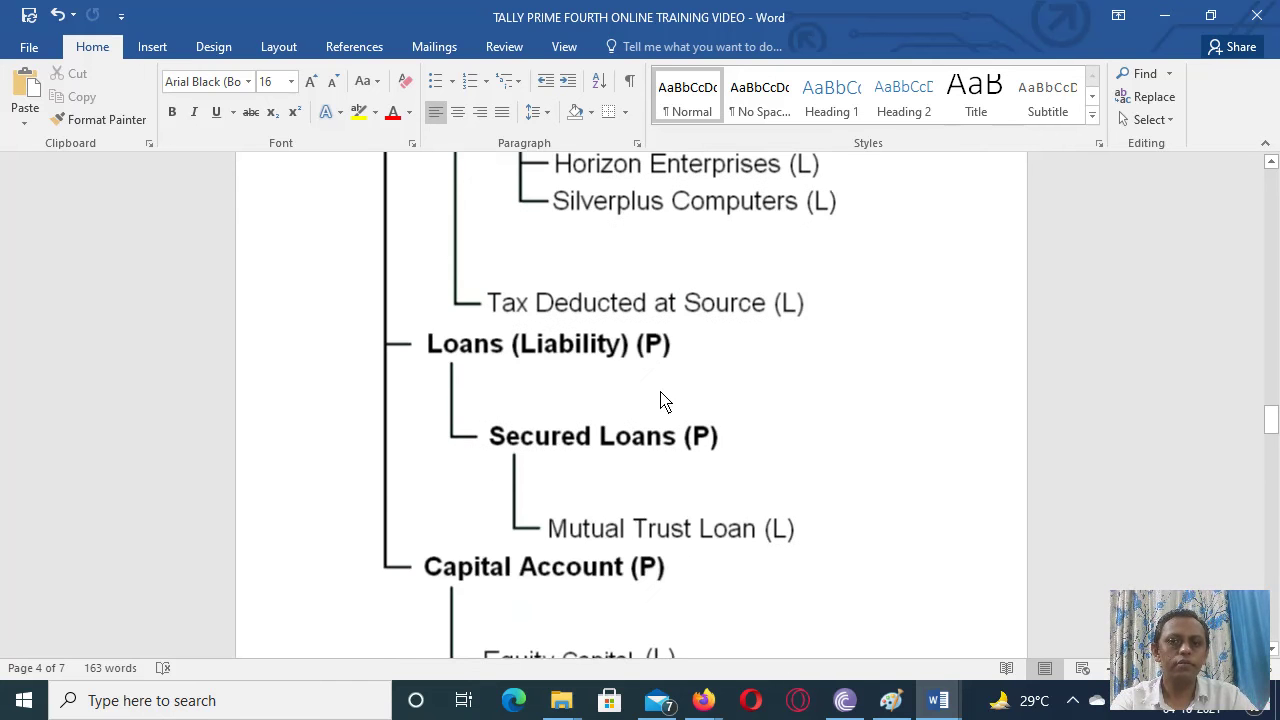
Step: Examine the Income chart's Sales Accounts and Indirect Incomes branches, including the Computer, Component and Printer Sales and Bank Interest ledgers
scroll(660, 400, down, 17)
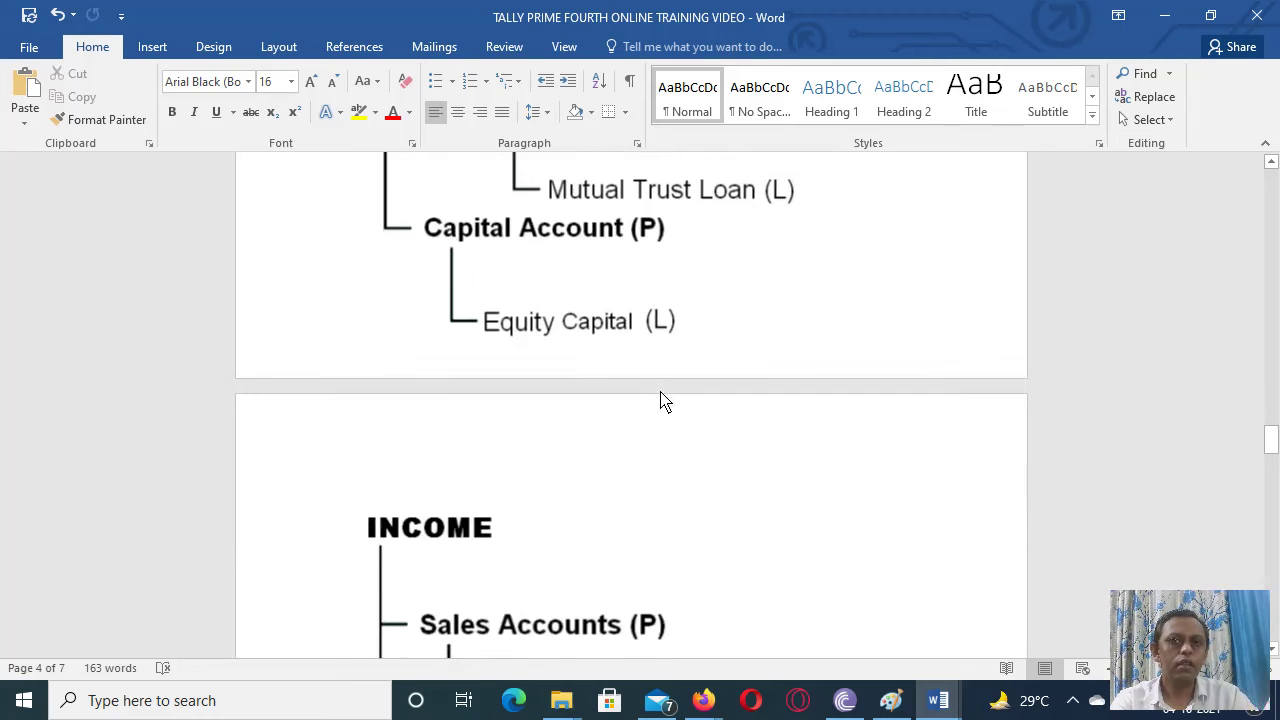
scroll(660, 400, up, 4)
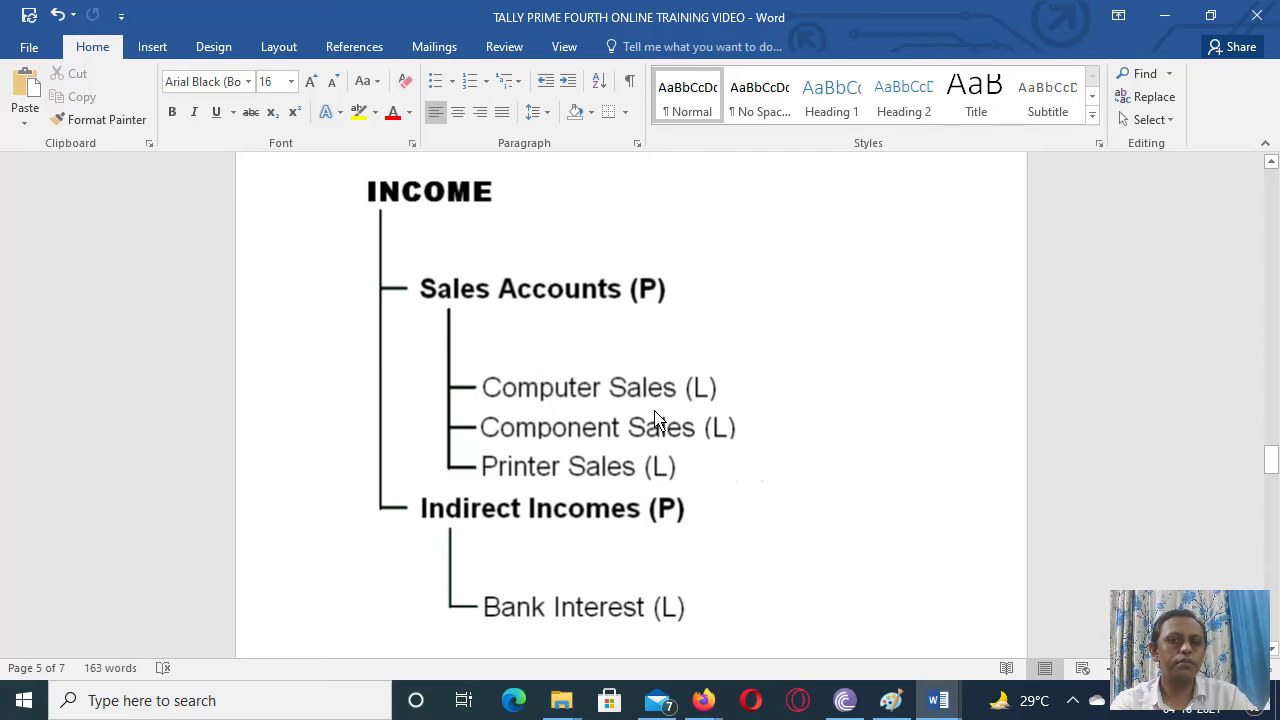
scroll(655, 420, down, 3)
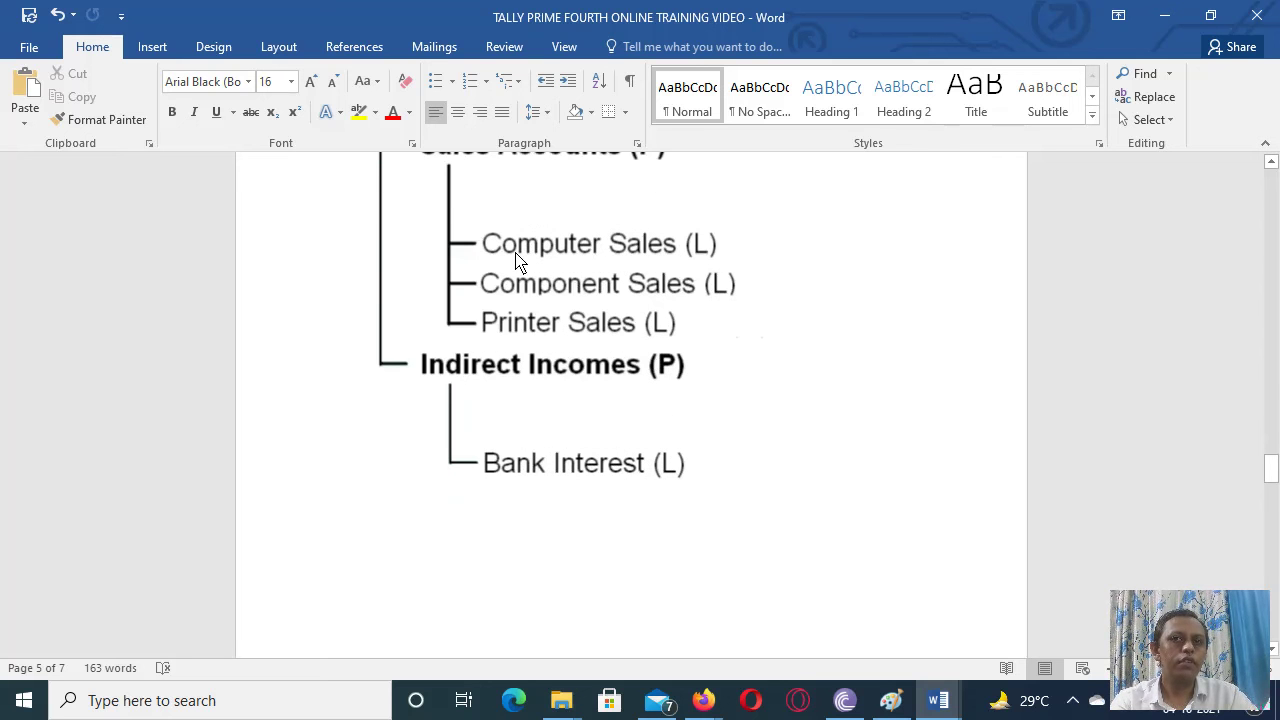
scroll(517, 260, up, 2)
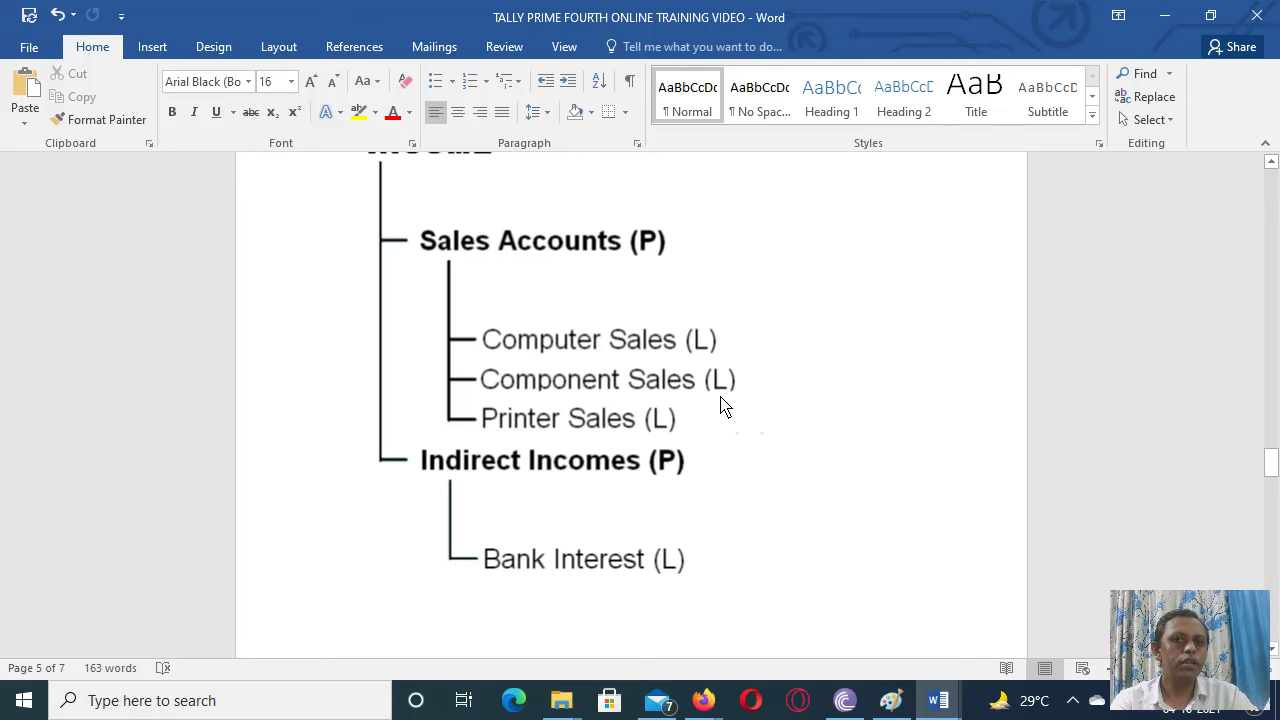
scroll(688, 430, down, 4)
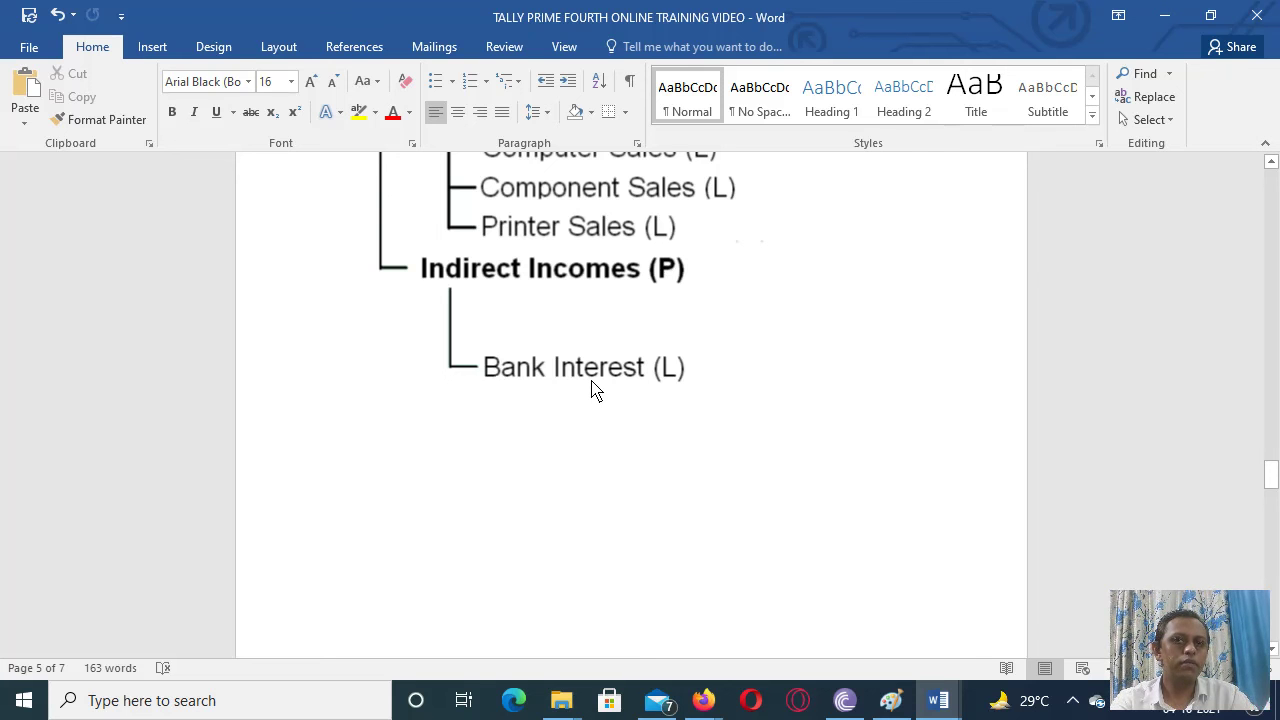
scroll(591, 389, up, 6)
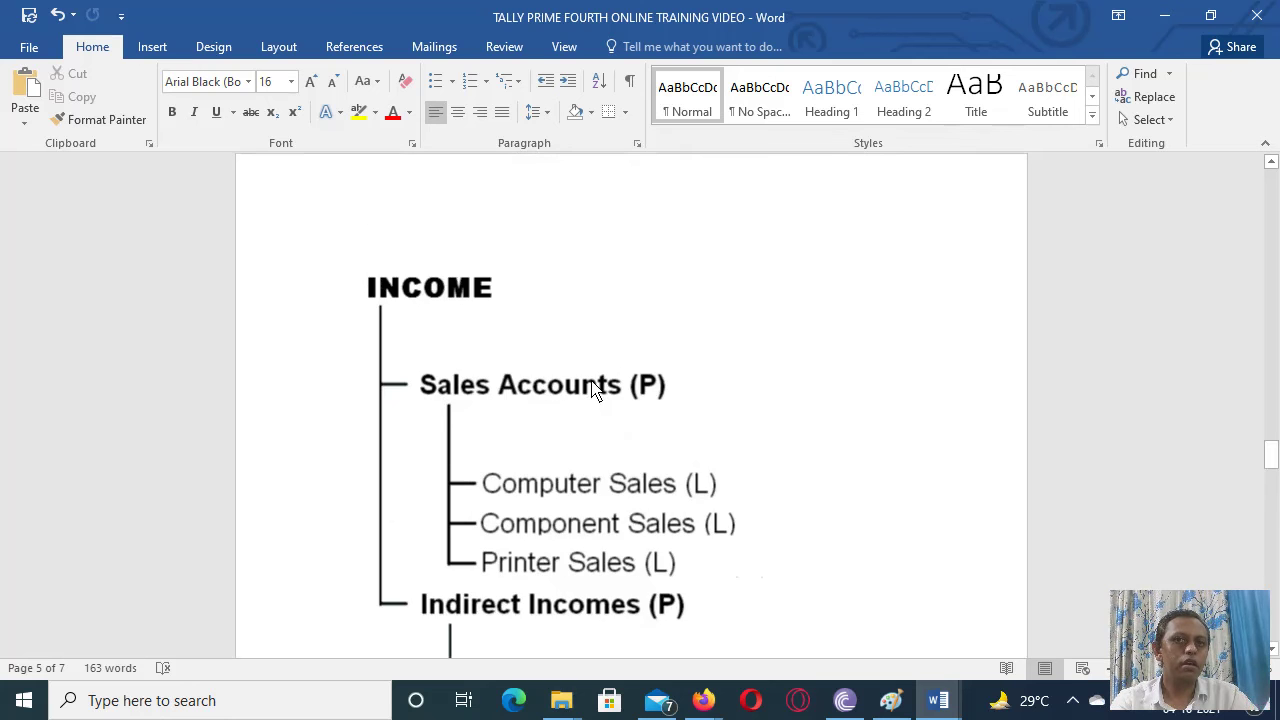
scroll(591, 389, down, 7)
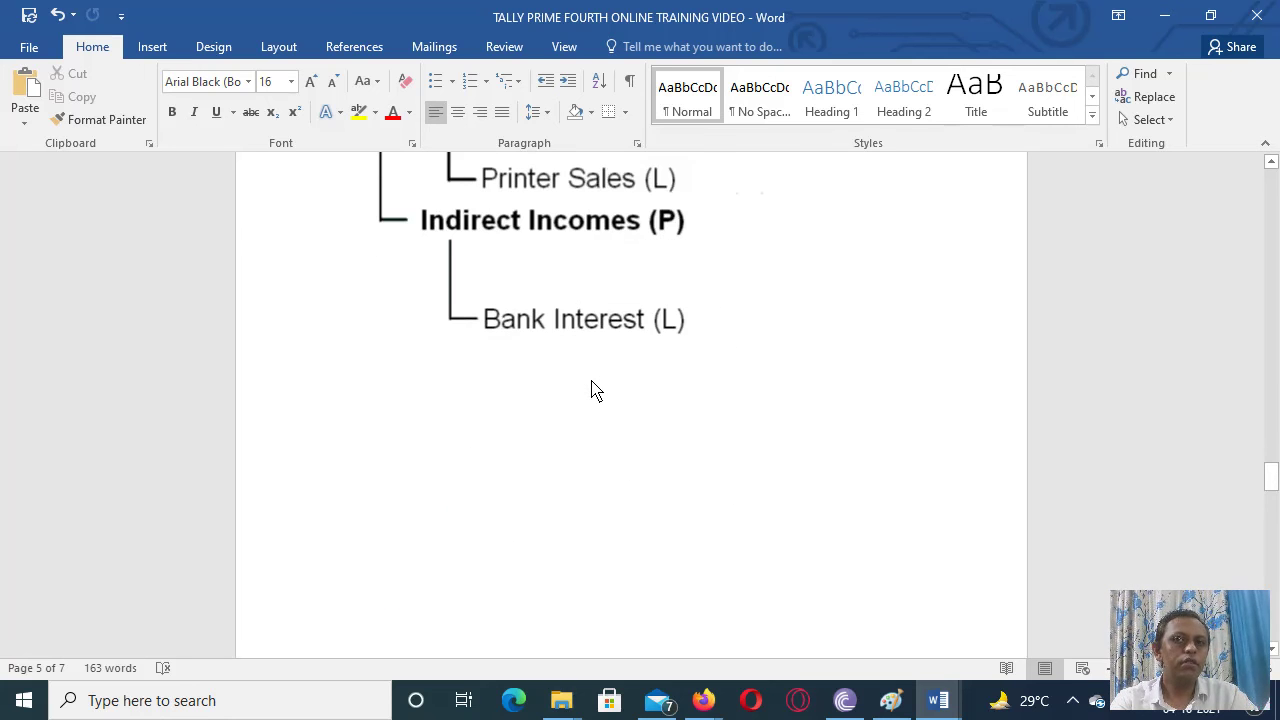
Step: Examine the Expenses chart's Purchase Accounts, Direct Expenses and Indirect Expenses branches with their ledgers, plus the Depreciation (NPG) group
scroll(591, 389, down, 4)
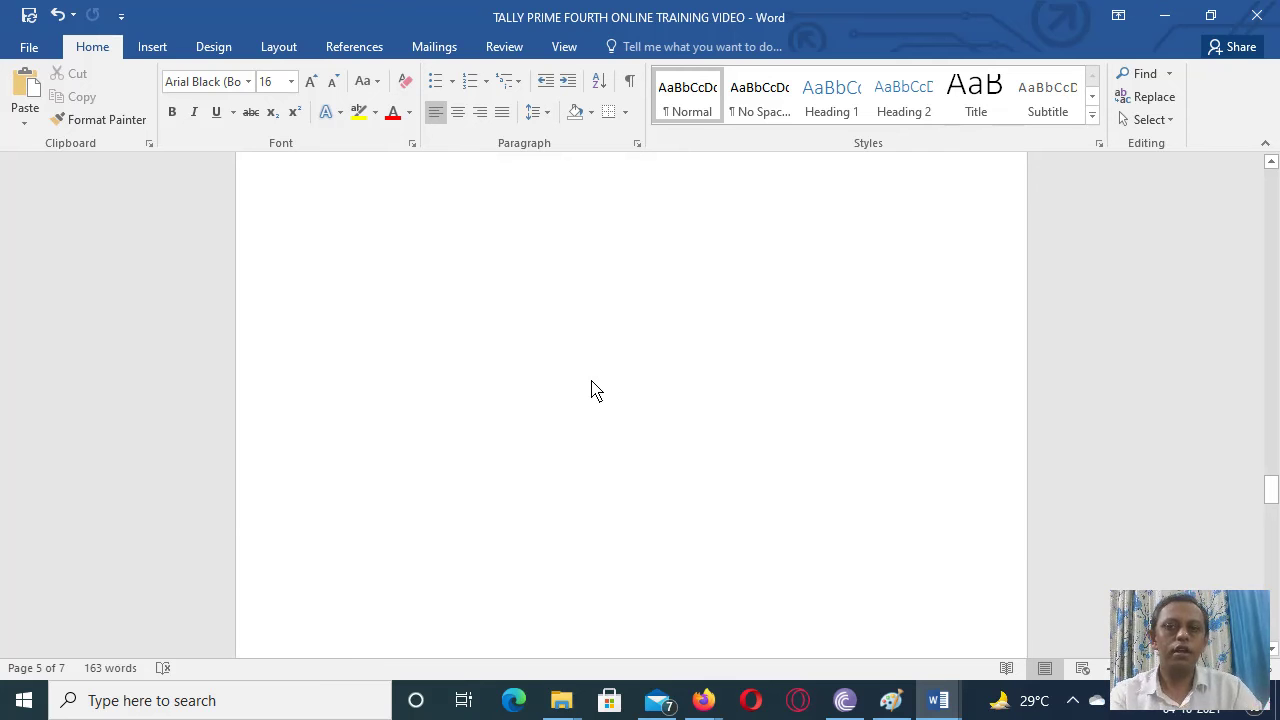
scroll(591, 389, down, 12)
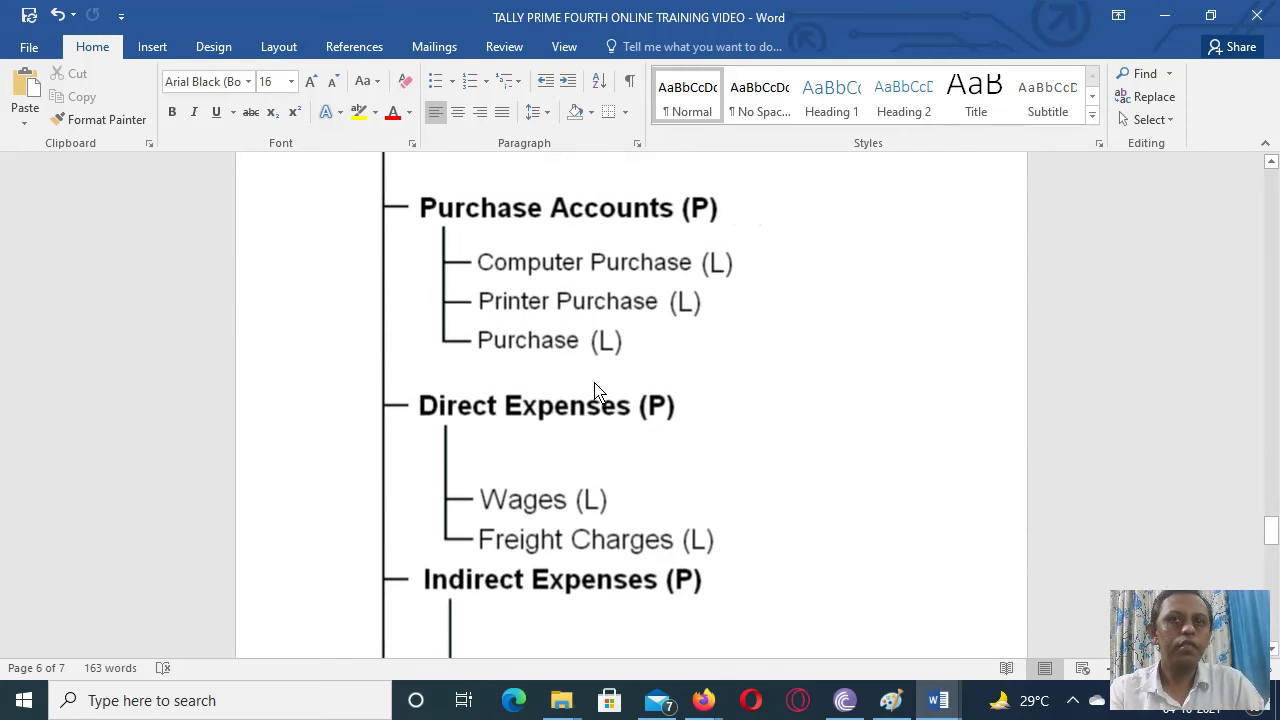
scroll(620, 600, up, 1)
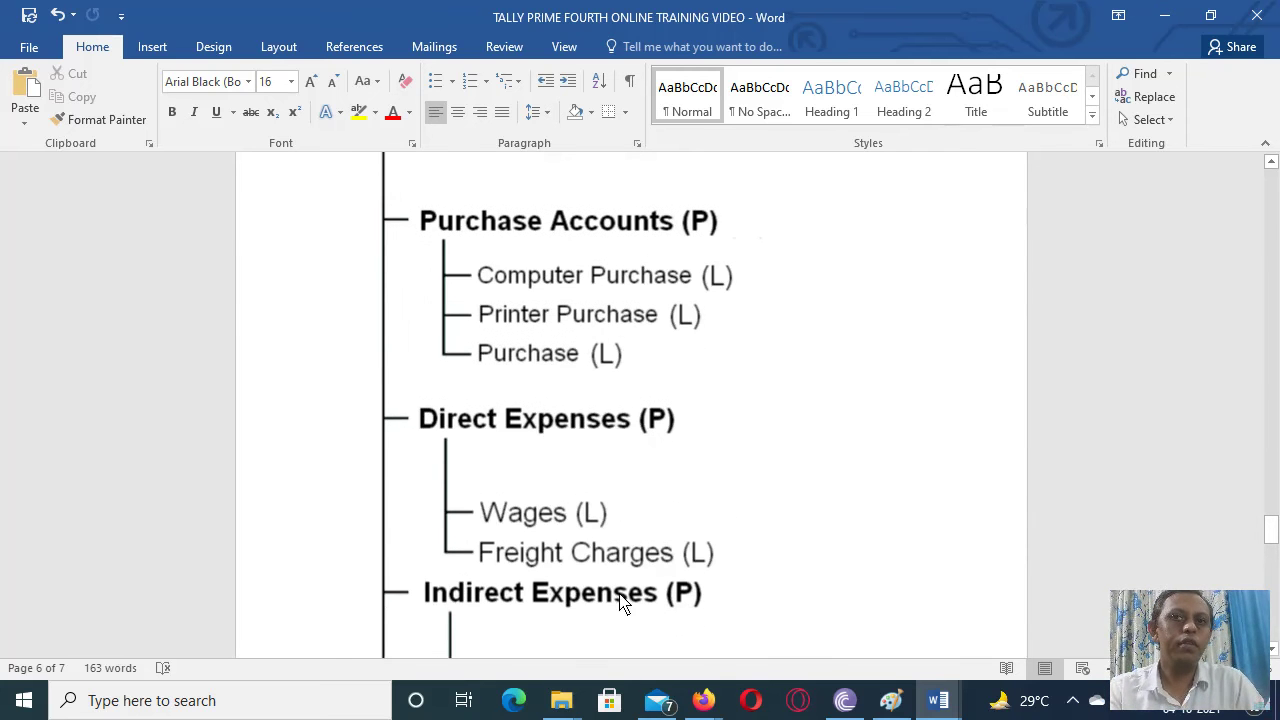
scroll(620, 603, up, 1)
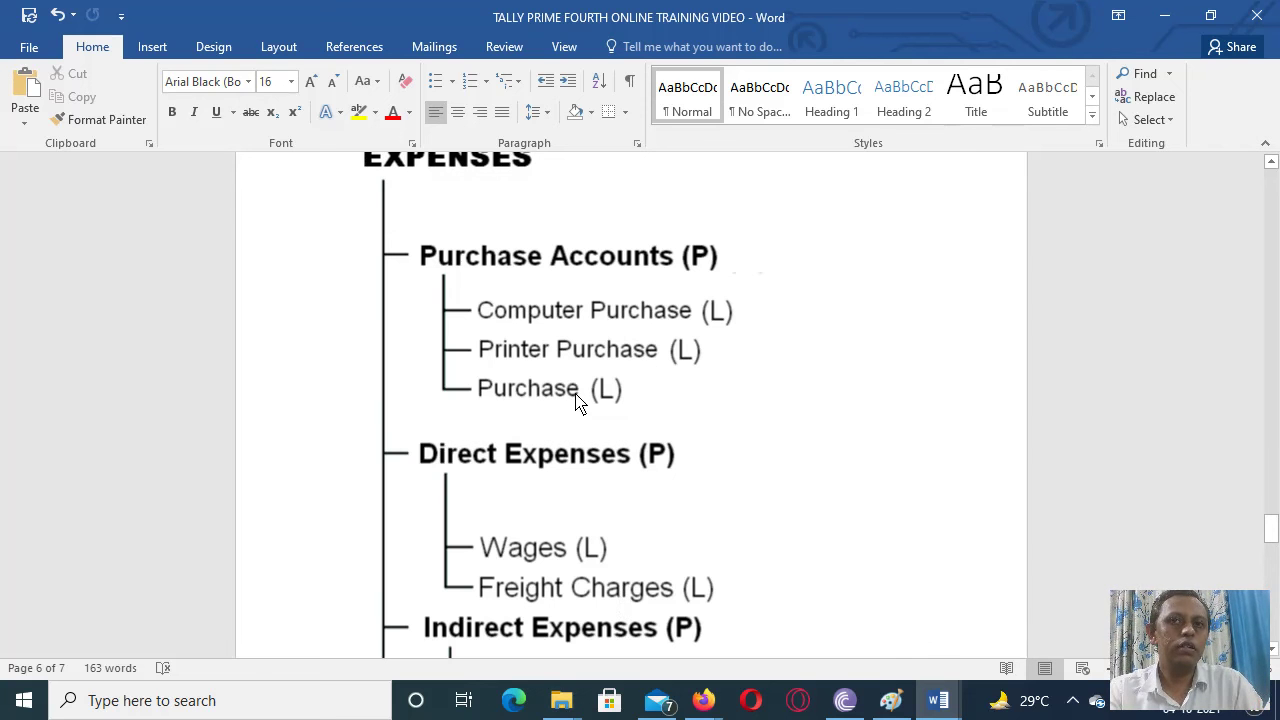
scroll(577, 400, down, 3)
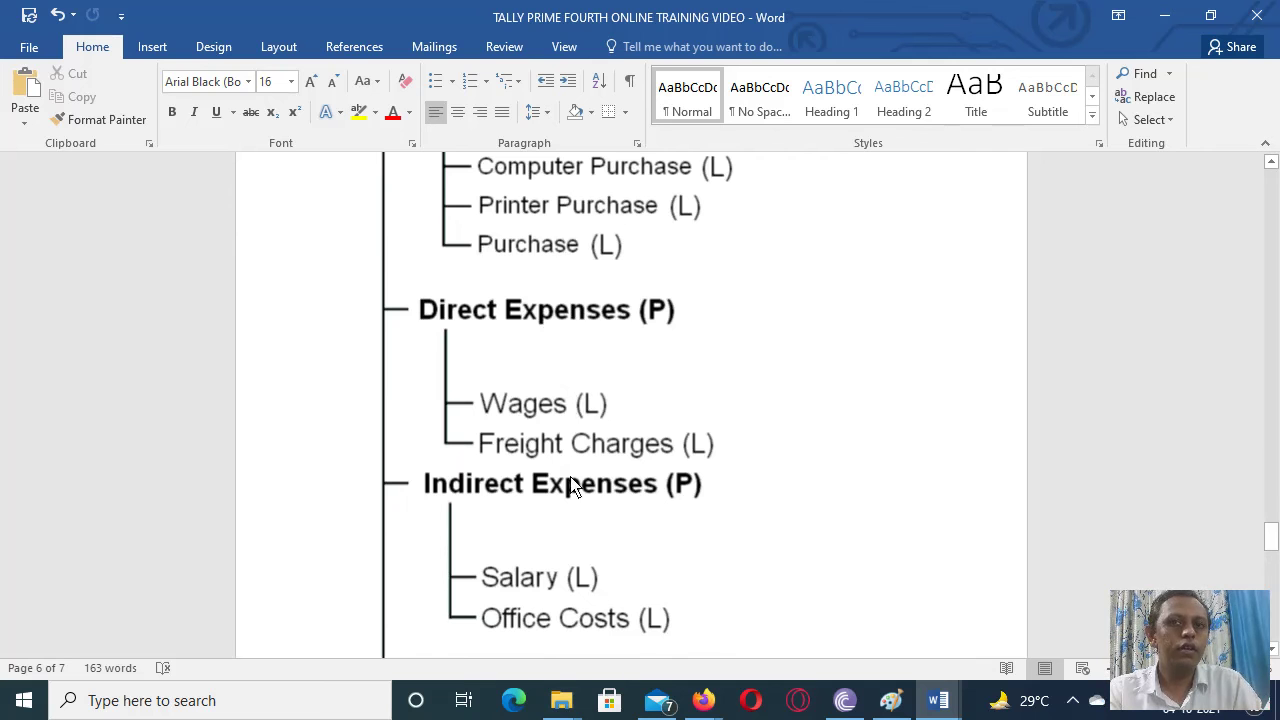
scroll(621, 458, down, 4)
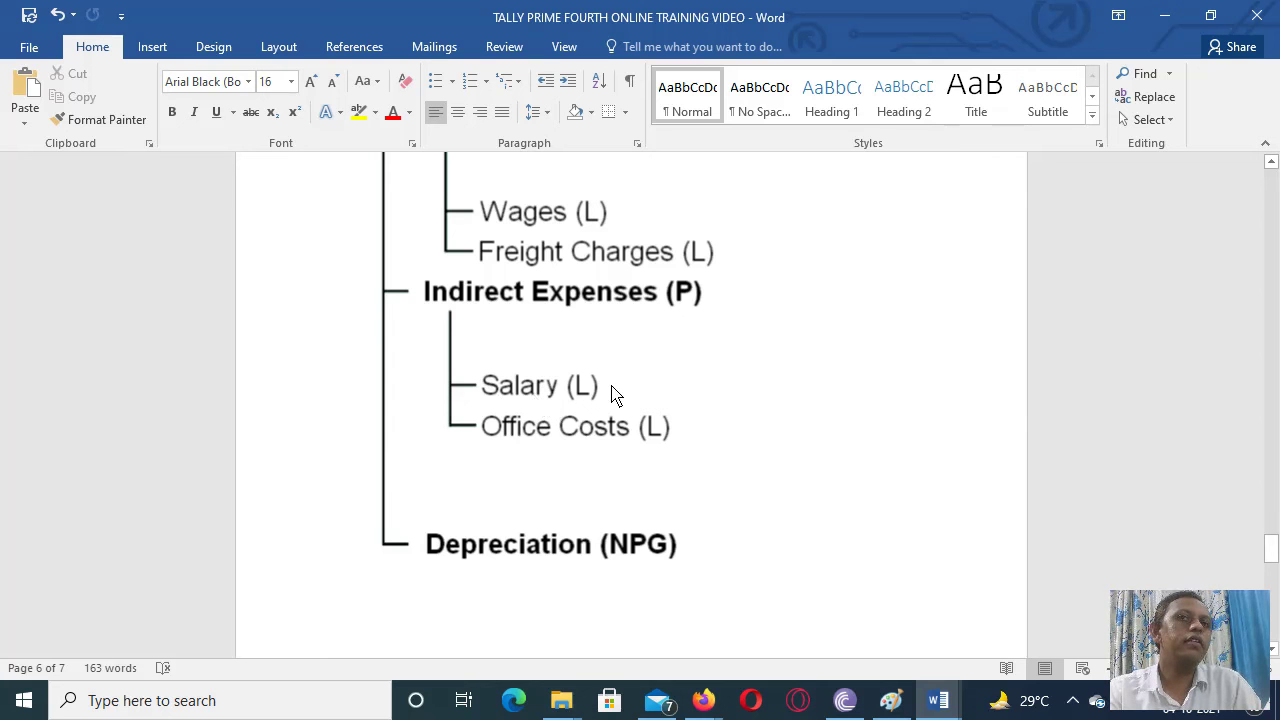
scroll(643, 452, down, 4)
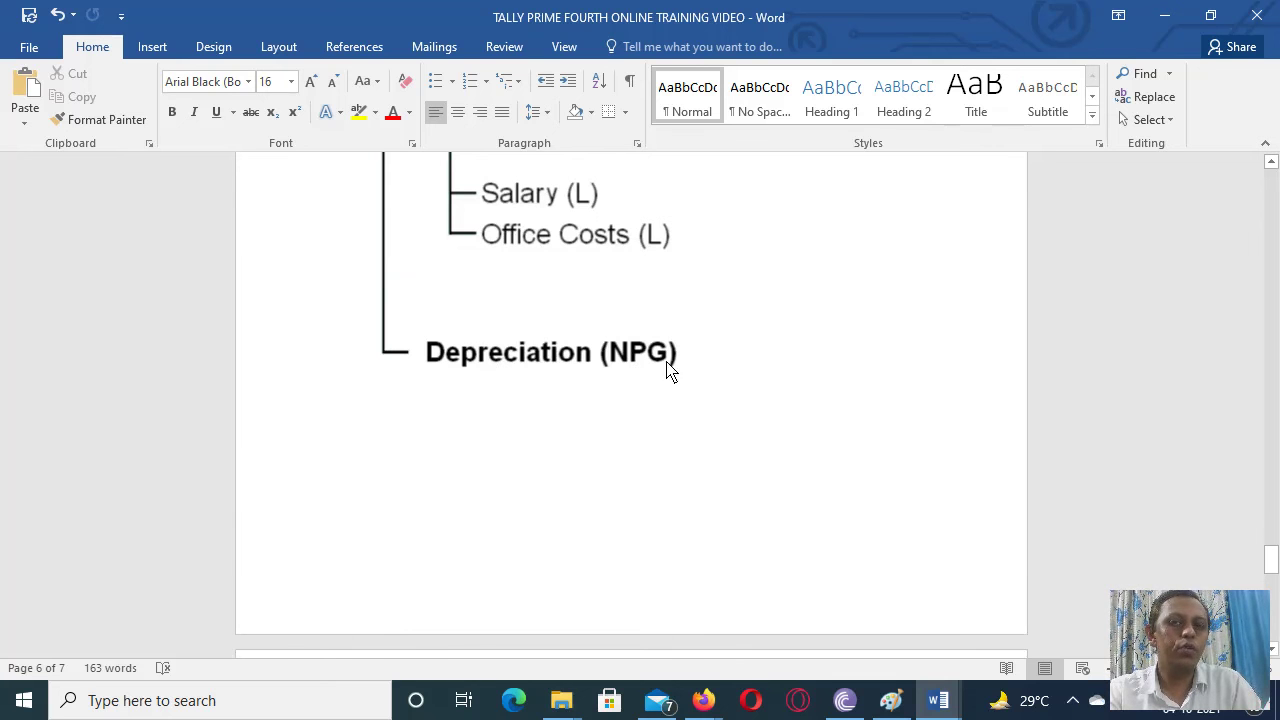
Step: View the Multi Ledger Alteration list of opening balances, rechecking Indirect Expenses and Depreciation (NPG) in the Expenses chart
scroll(669, 369, down, 10)
scroll(669, 369, down, 5)
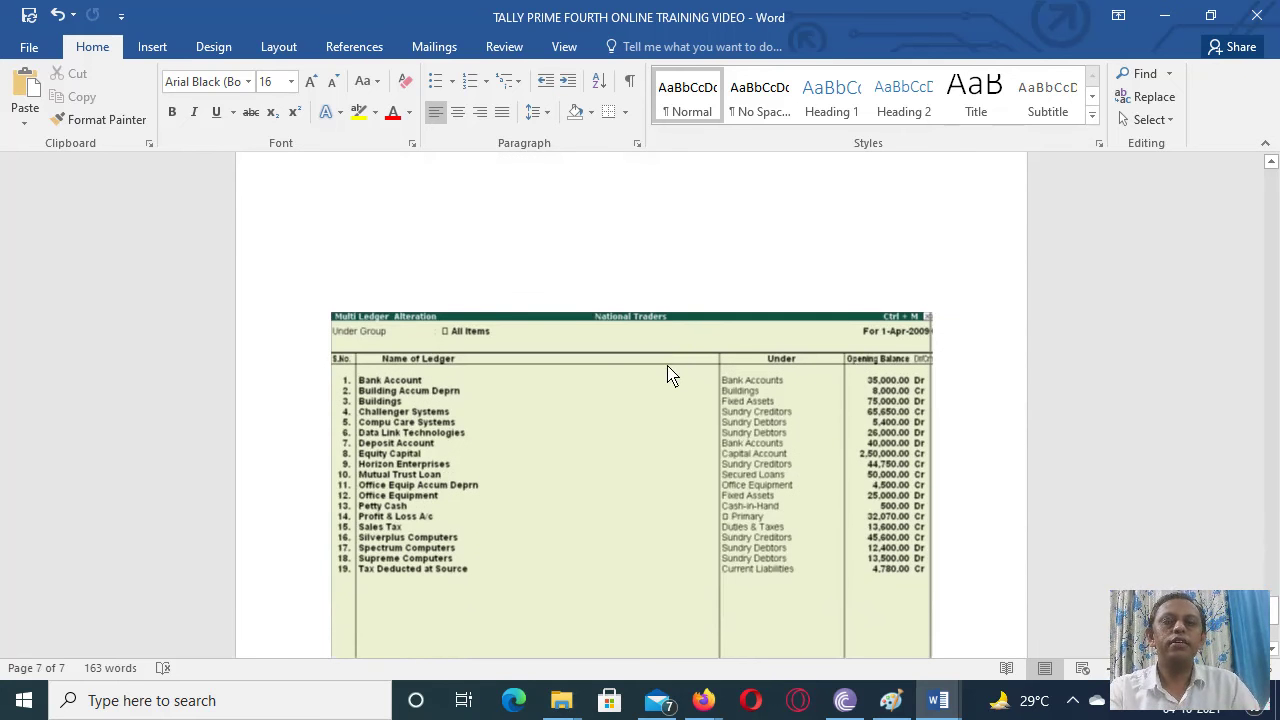
scroll(669, 375, up, 10)
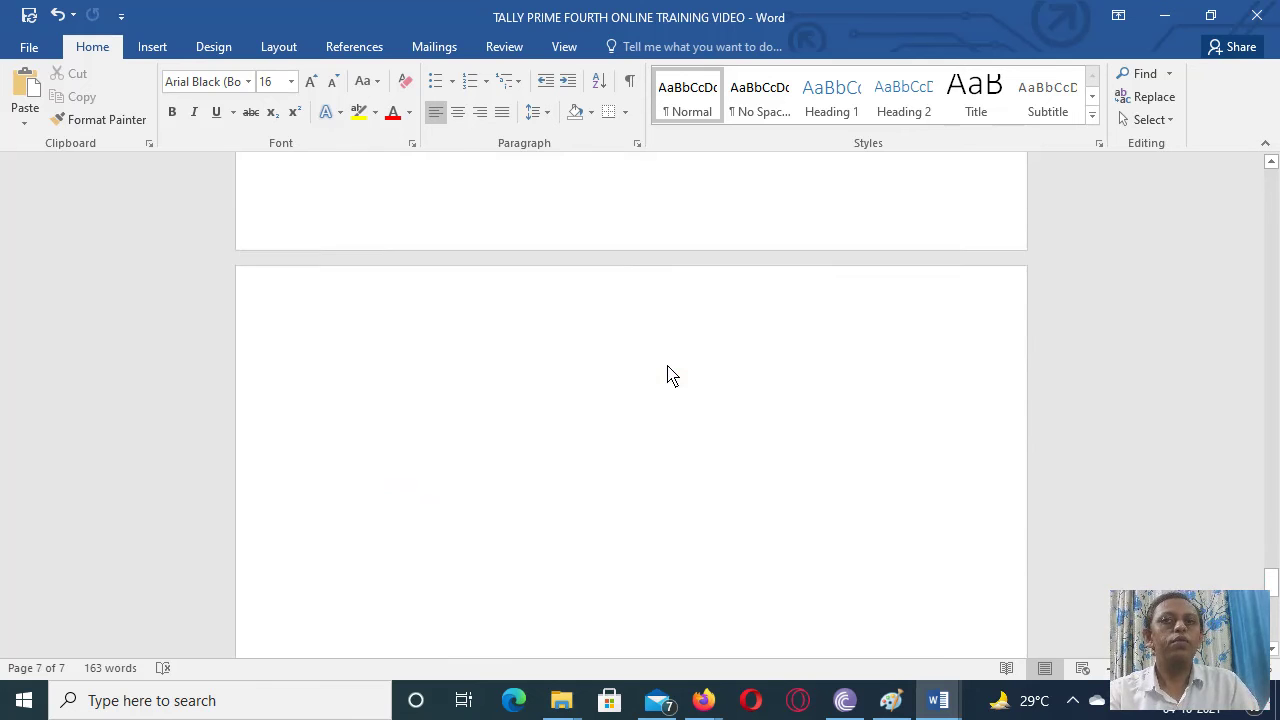
scroll(669, 375, up, 7)
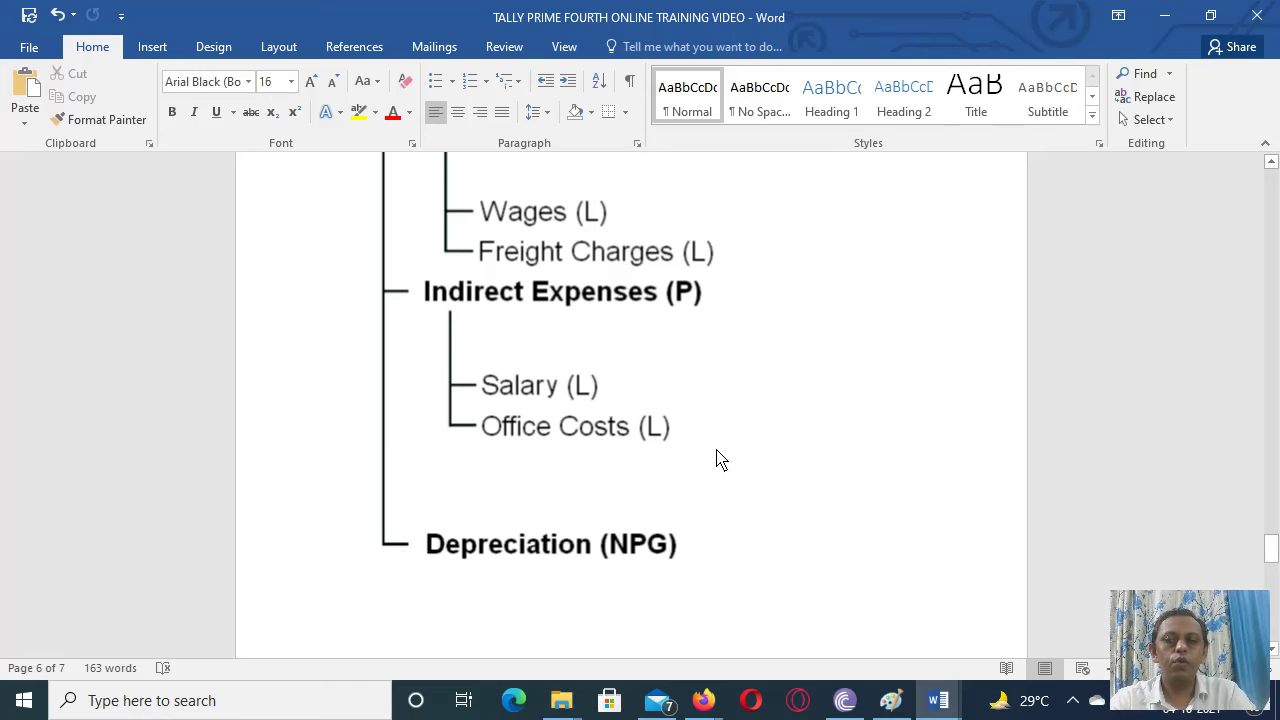
scroll(720, 458, down, 10)
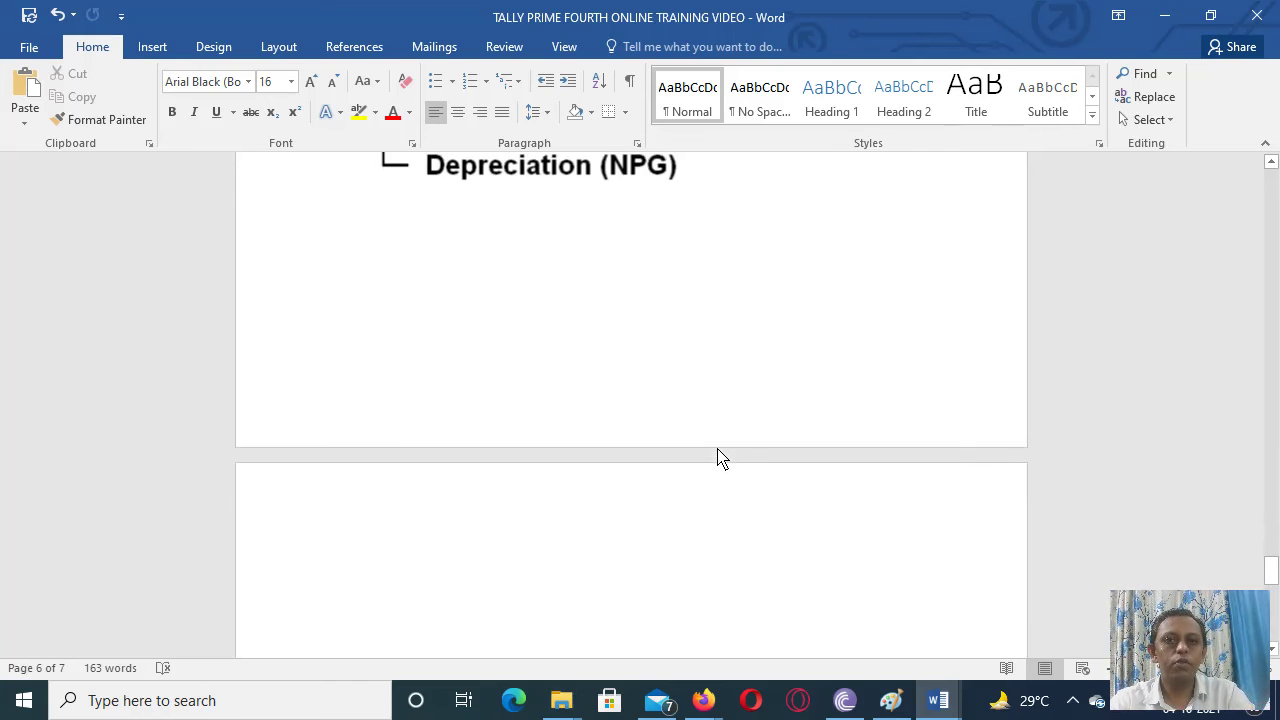
scroll(720, 458, down, 10)
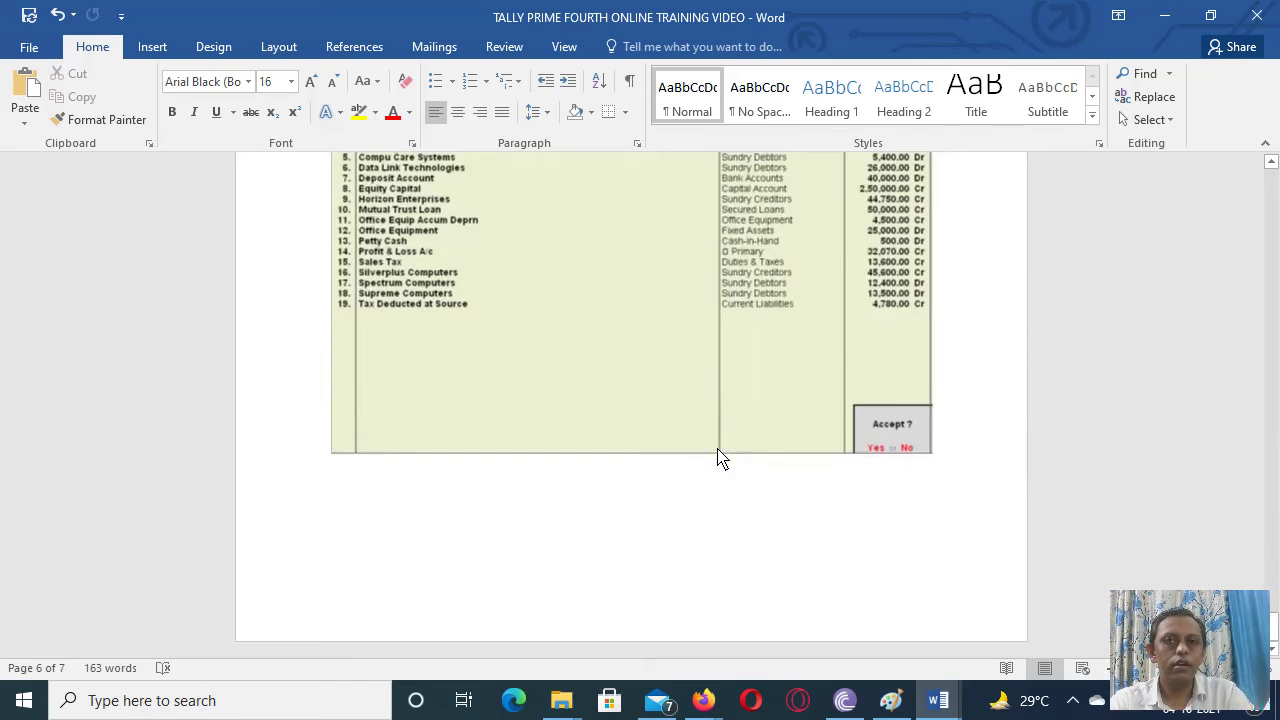
Step: Enlarge the Multi Ledger Alteration picture slightly, scaling it proportionally from its upper corner
click(707, 297)
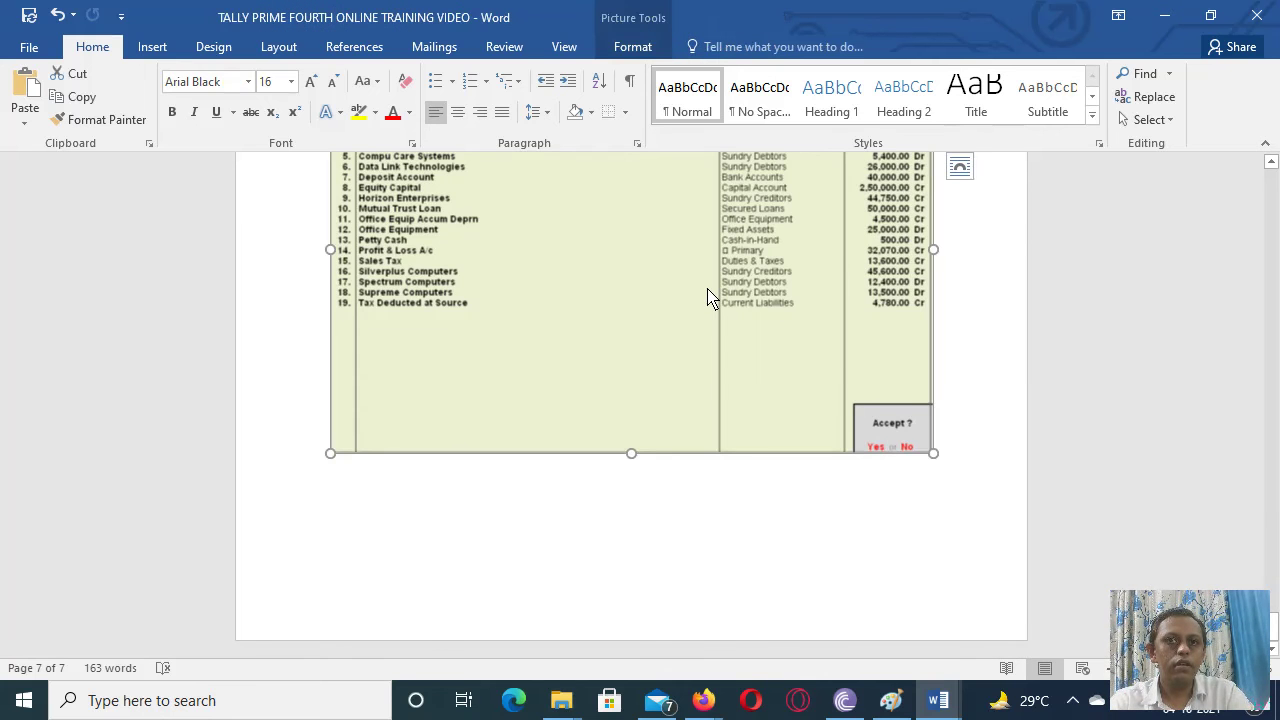
scroll(709, 340, up, 4)
scroll(708, 341, up, 1)
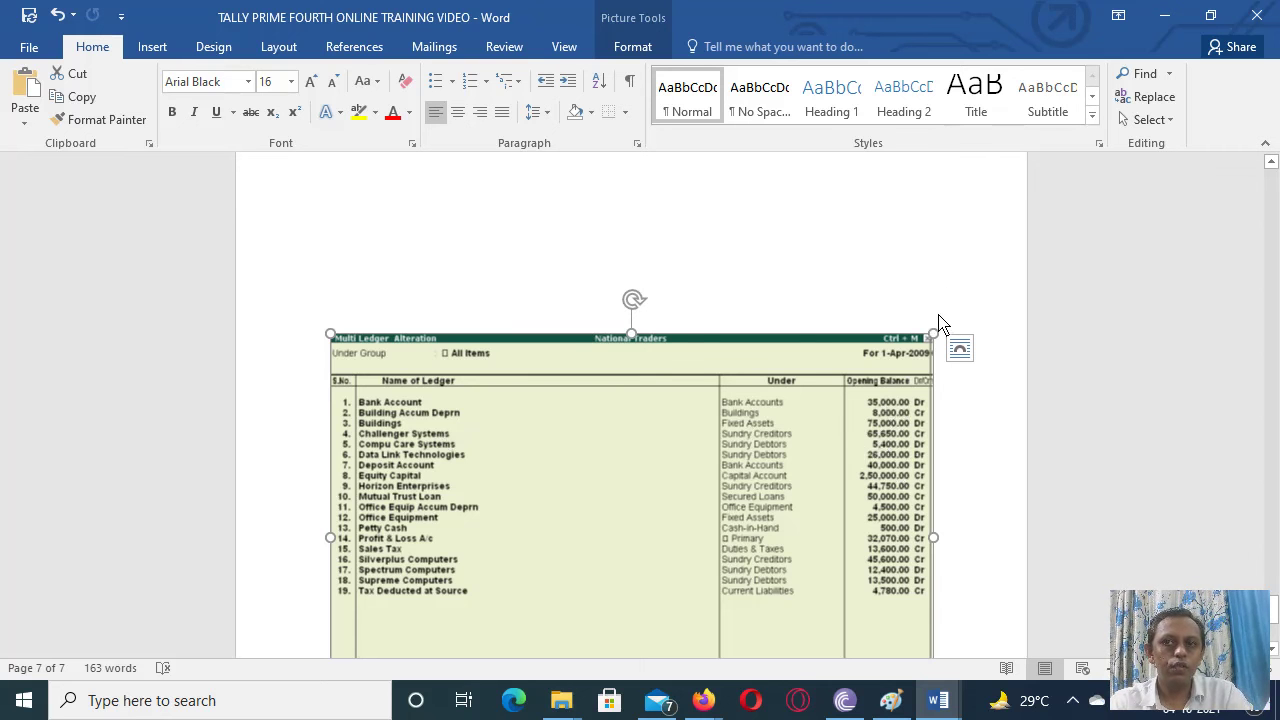
drag(933, 333, 873, 327)
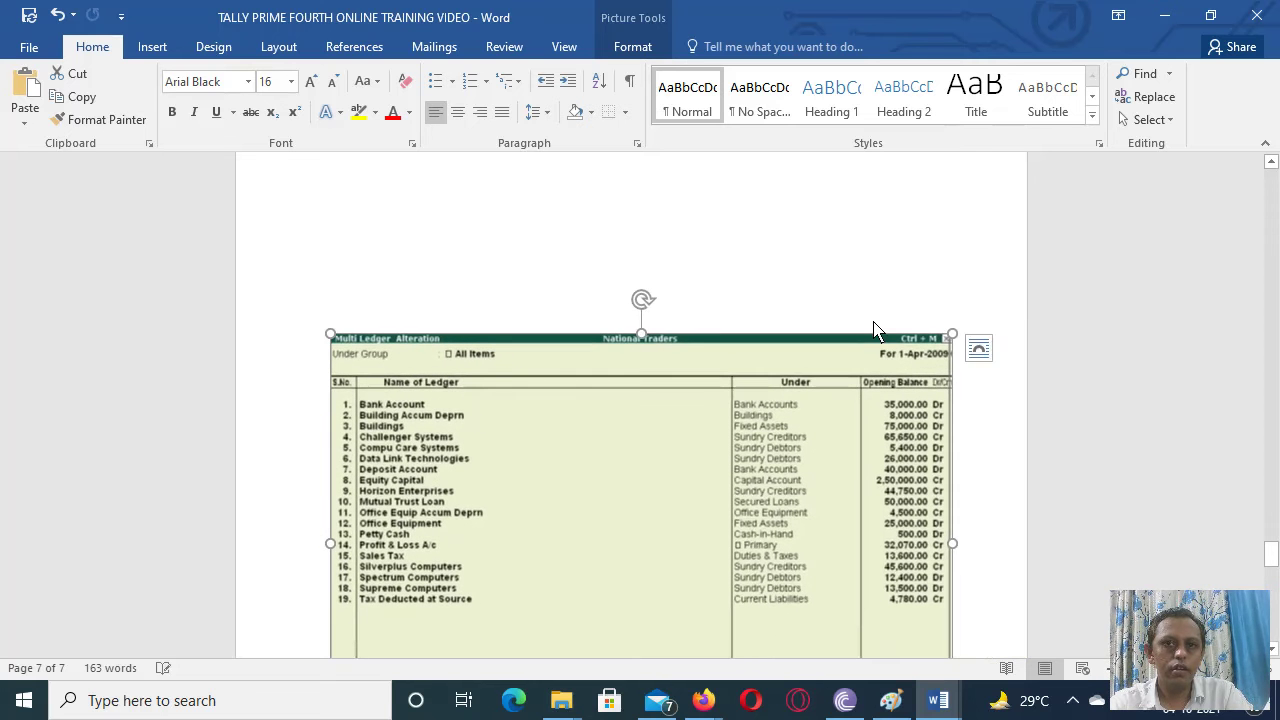
Step: Stretch the Multi Ledger Alteration picture taller from its lower edge and check its placement on the page
scroll(726, 412, down, 5)
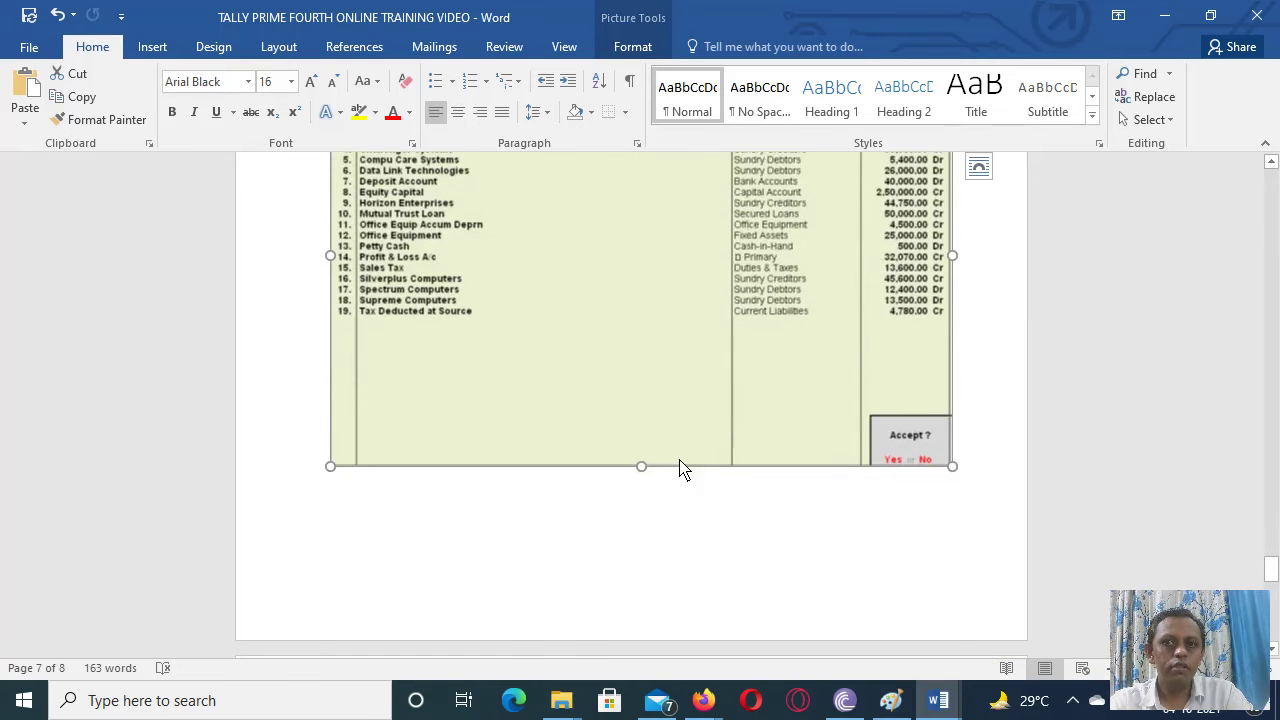
drag(643, 468, 662, 565)
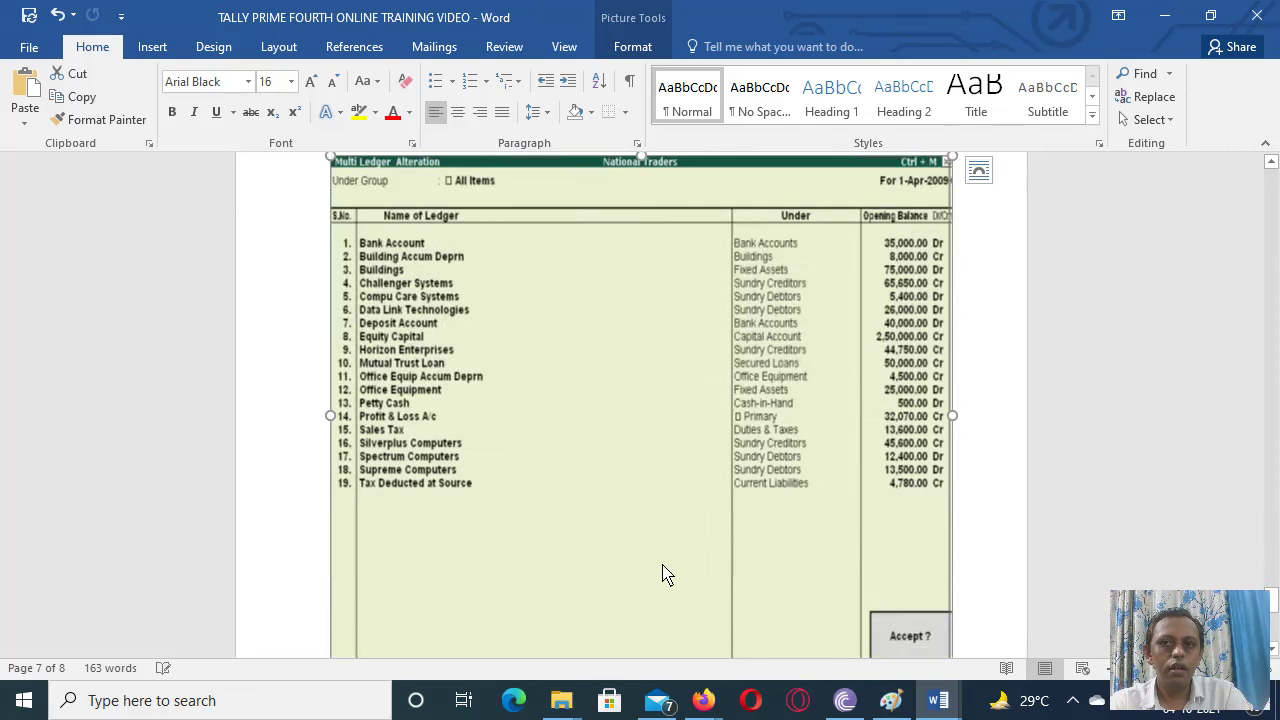
scroll(660, 550, up, 10)
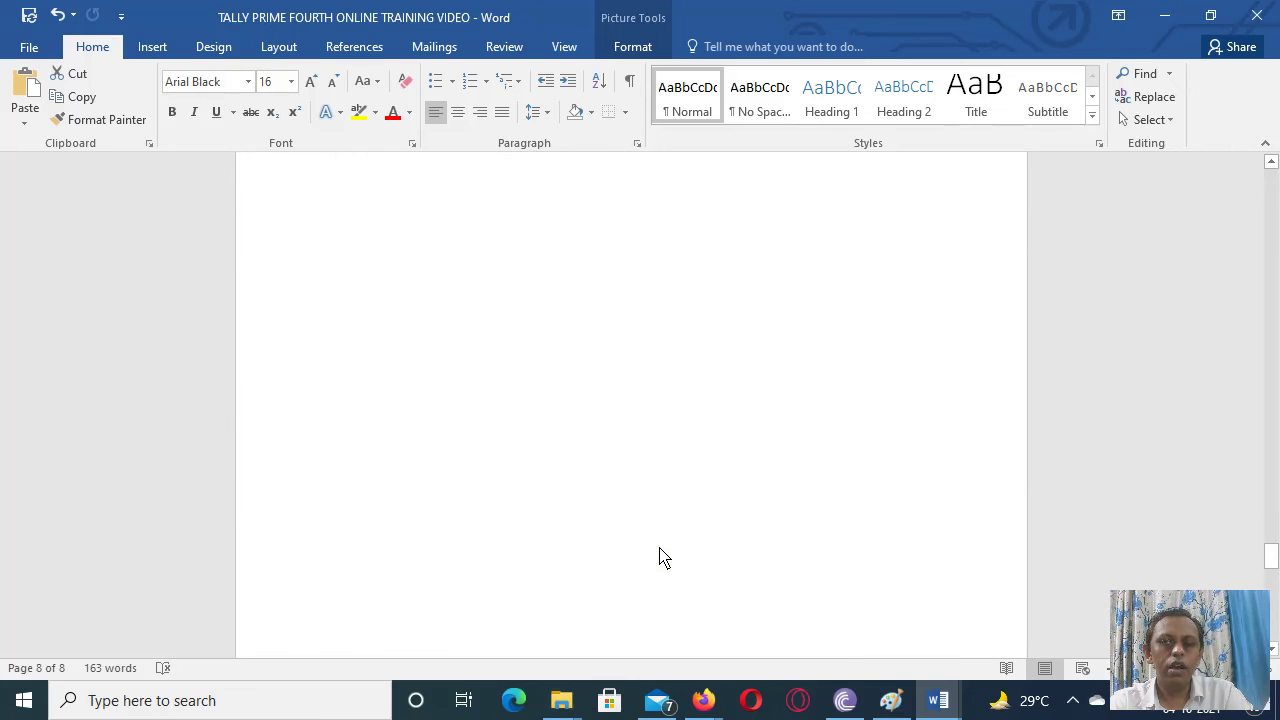
scroll(660, 558, up, 15)
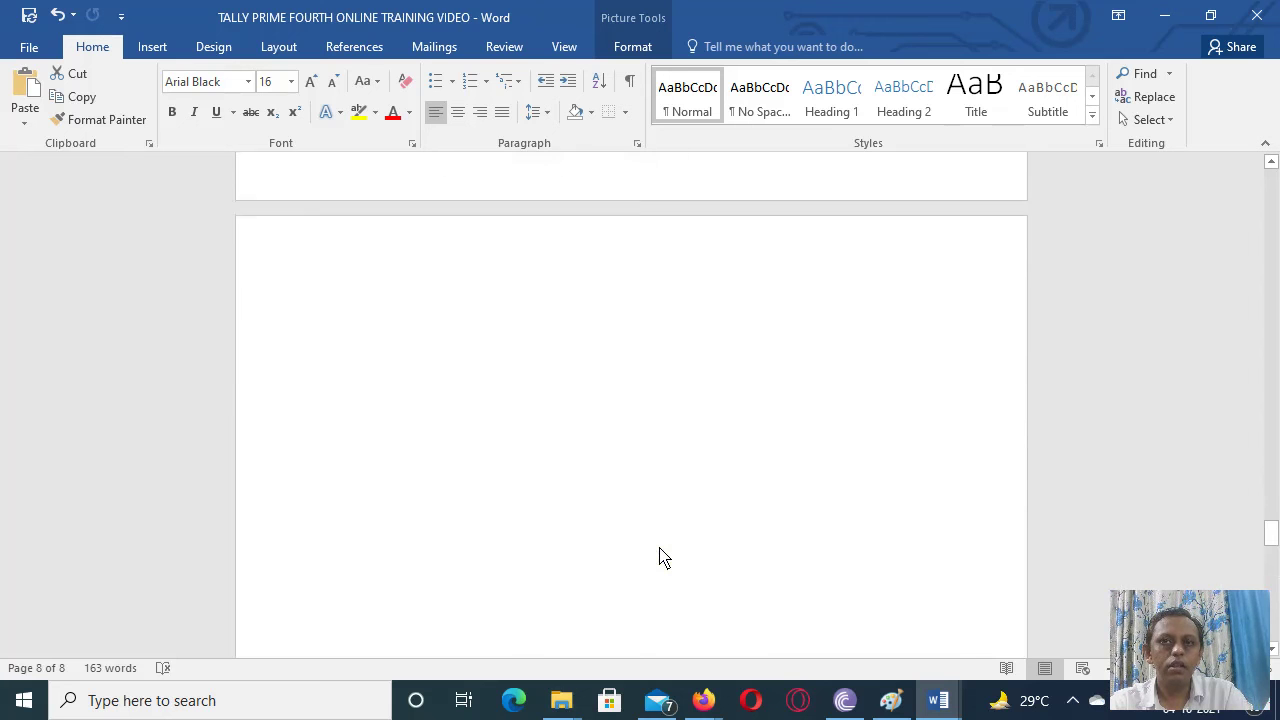
scroll(660, 558, down, 15)
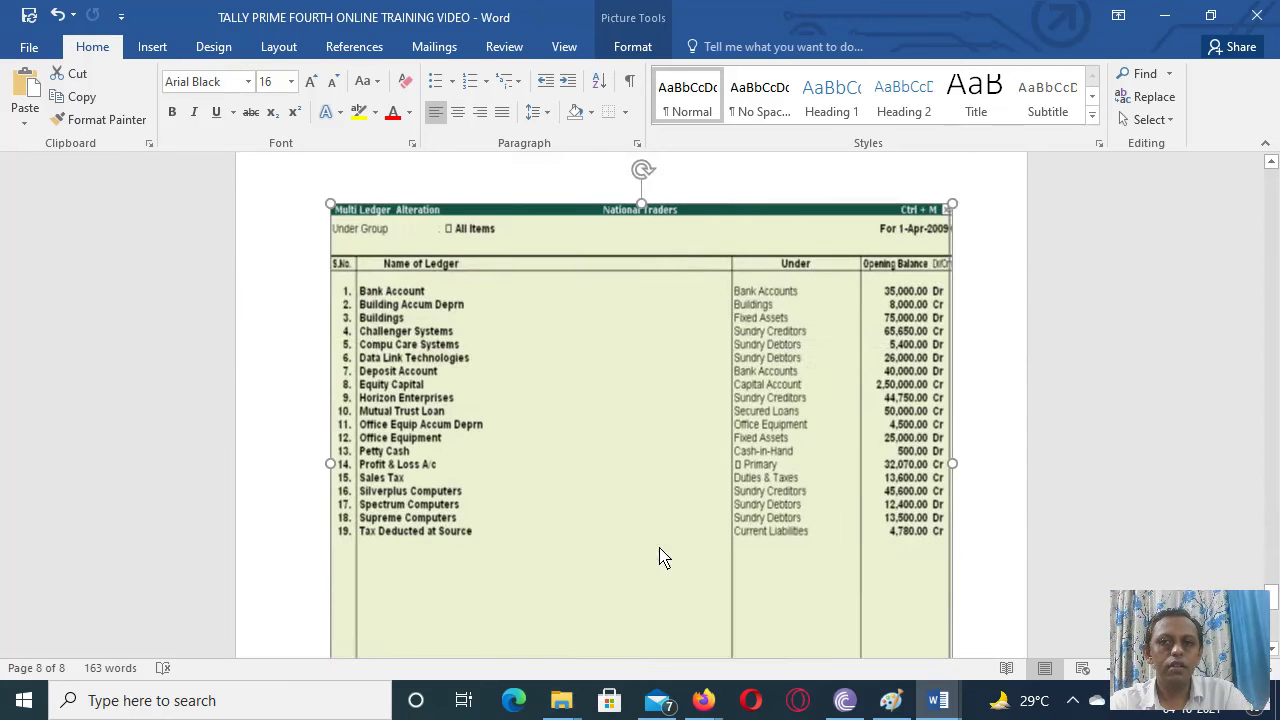
scroll(660, 558, down, 8)
scroll(660, 558, up, 5)
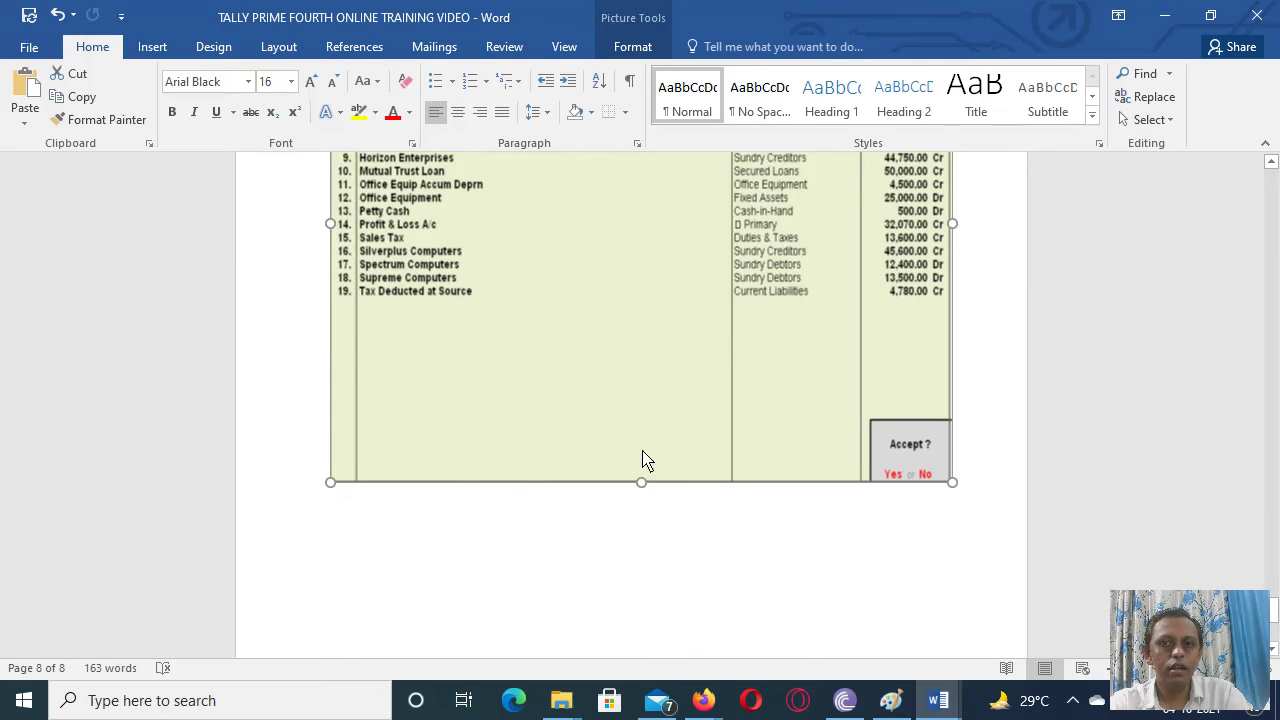
Step: Reduce the height of the Multi Ledger Alteration picture from its lower edge and check the pages before it
drag(643, 460, 649, 389)
scroll(650, 460, up, 5)
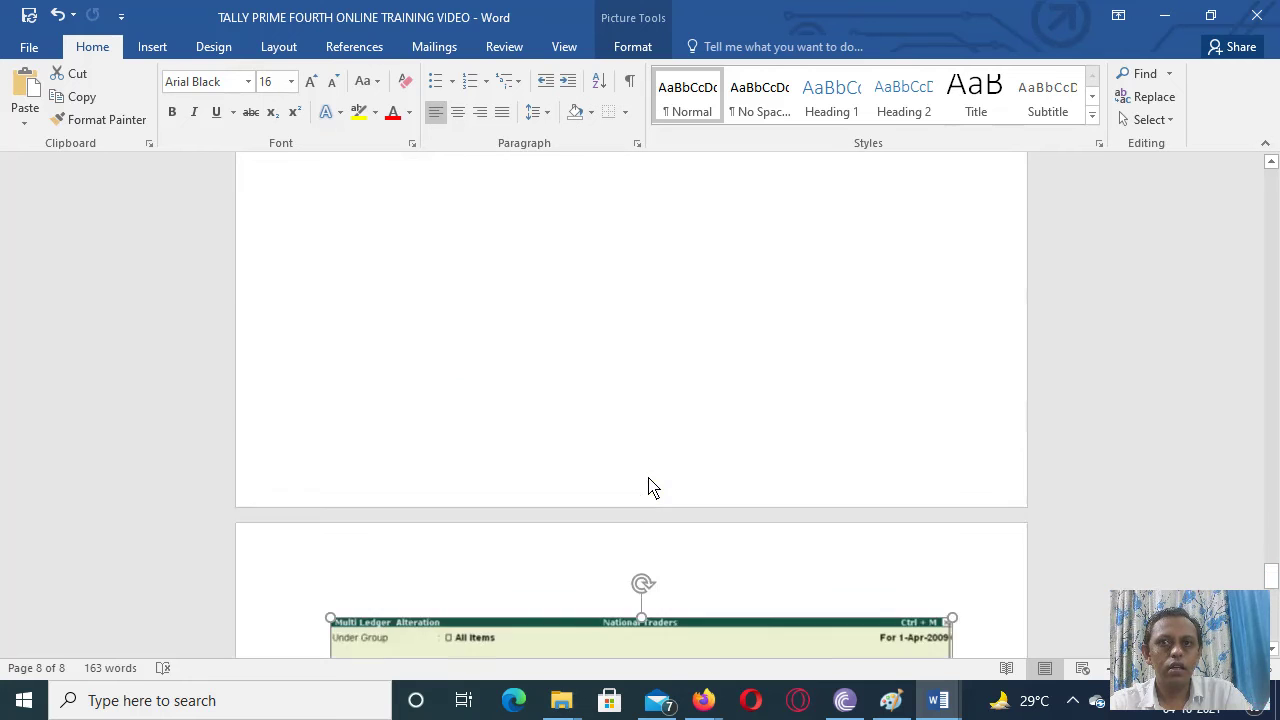
scroll(650, 487, up, 3)
scroll(650, 487, up, 6)
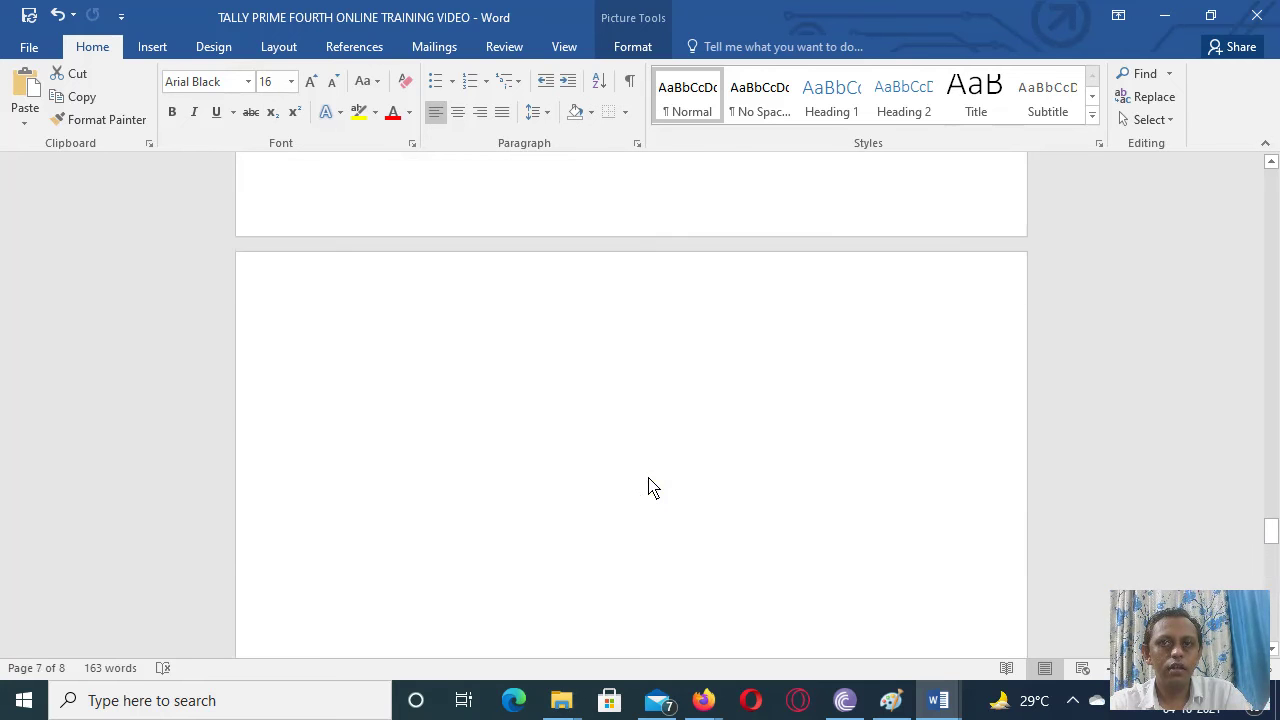
scroll(650, 487, down, 2)
scroll(650, 487, down, 3)
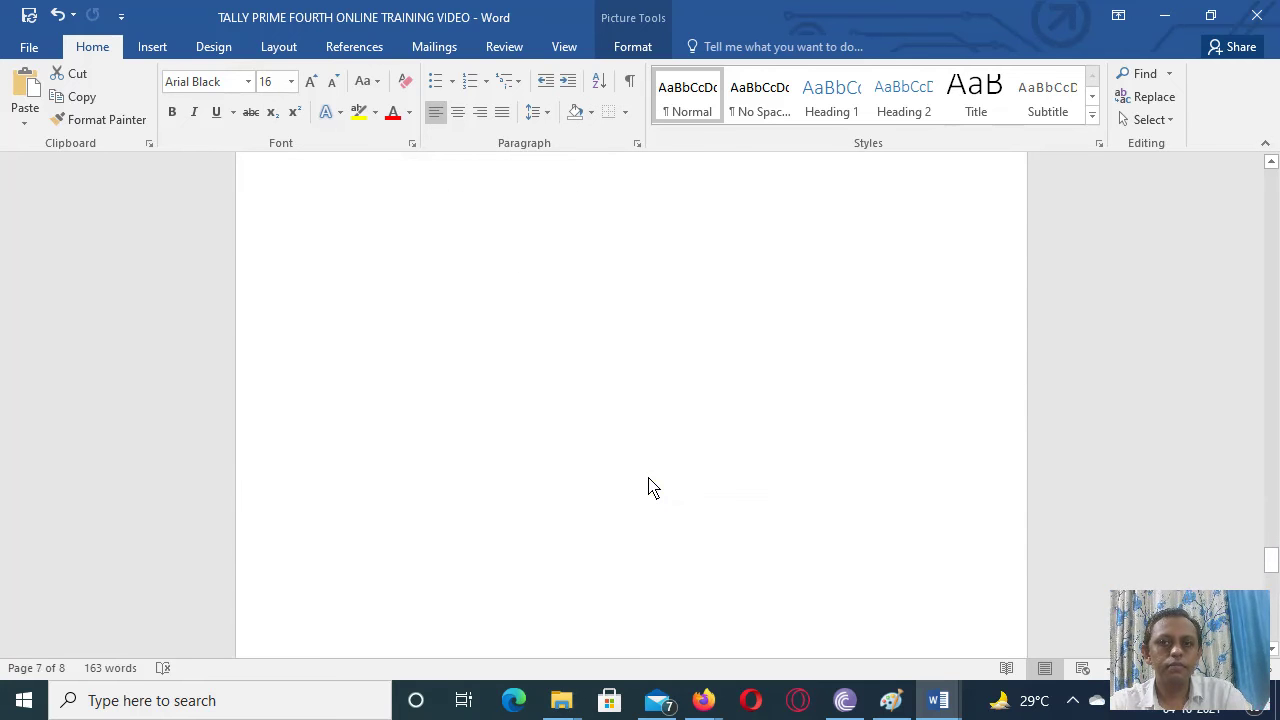
scroll(650, 487, down, 6)
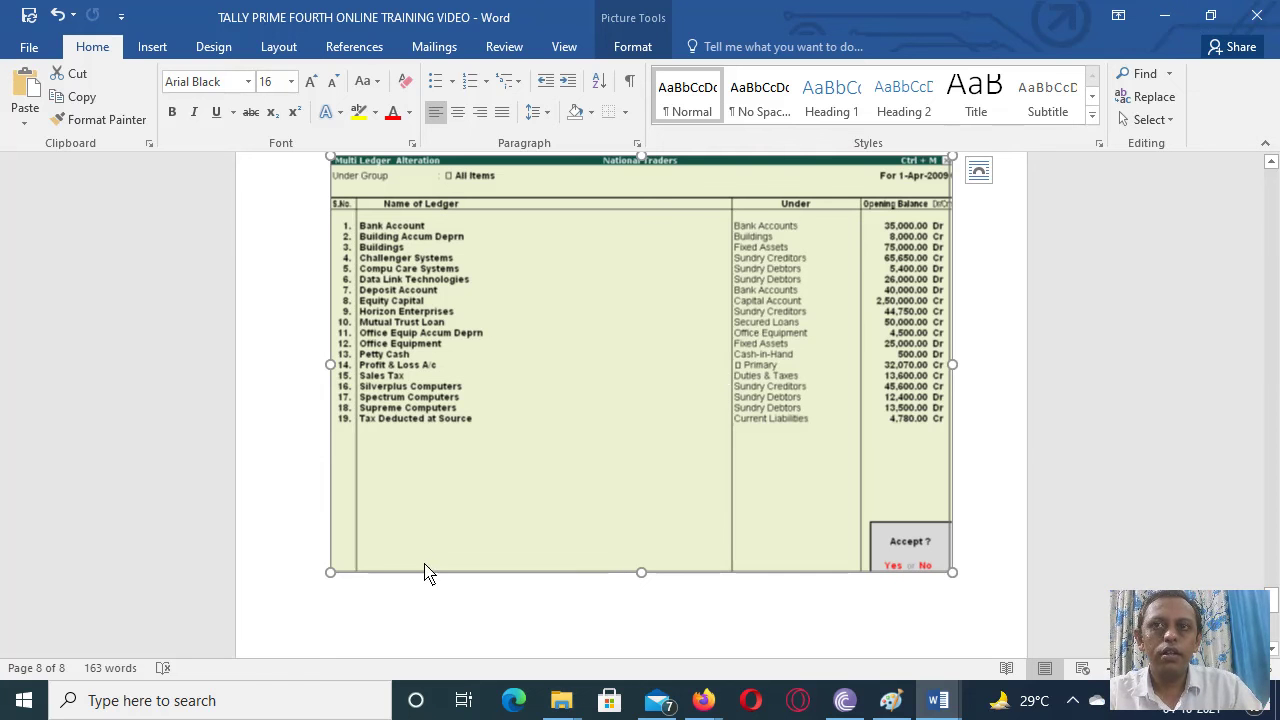
Step: Review the expenses, income, liabilities and assets charts backwards through the document, ending at the trial balance table on the first page
scroll(432, 404, up, 15)
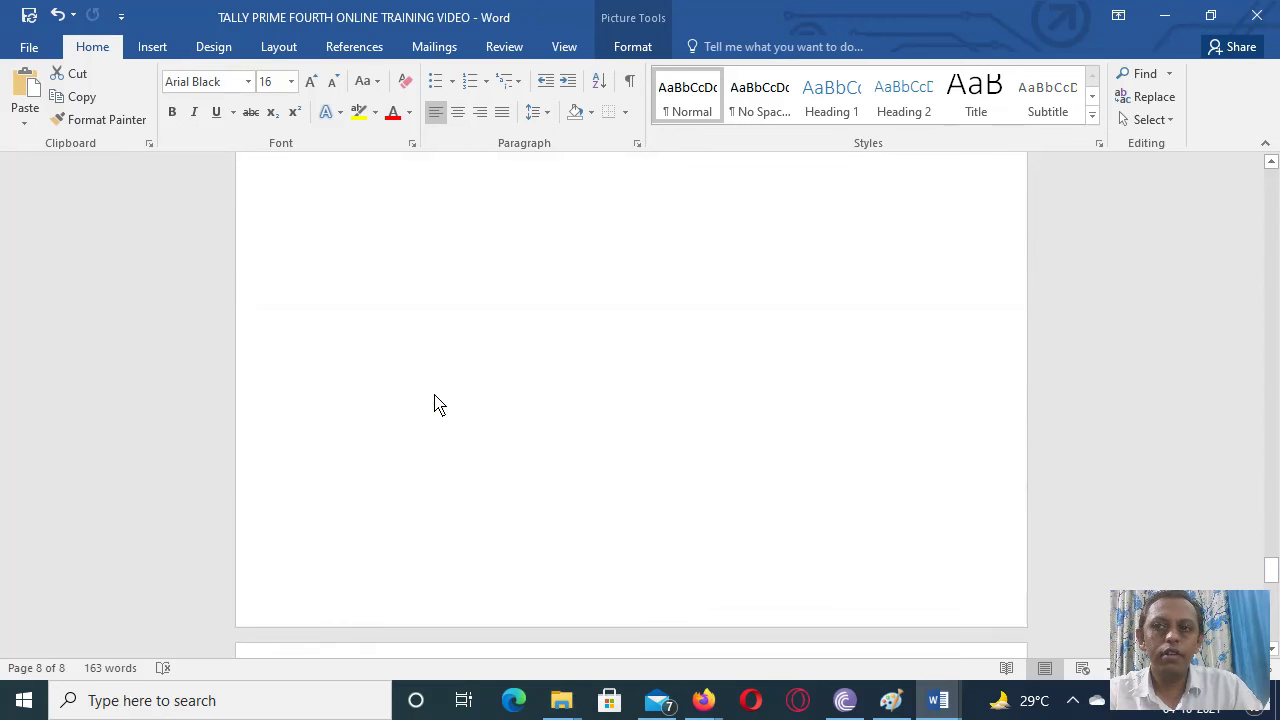
scroll(434, 404, up, 15)
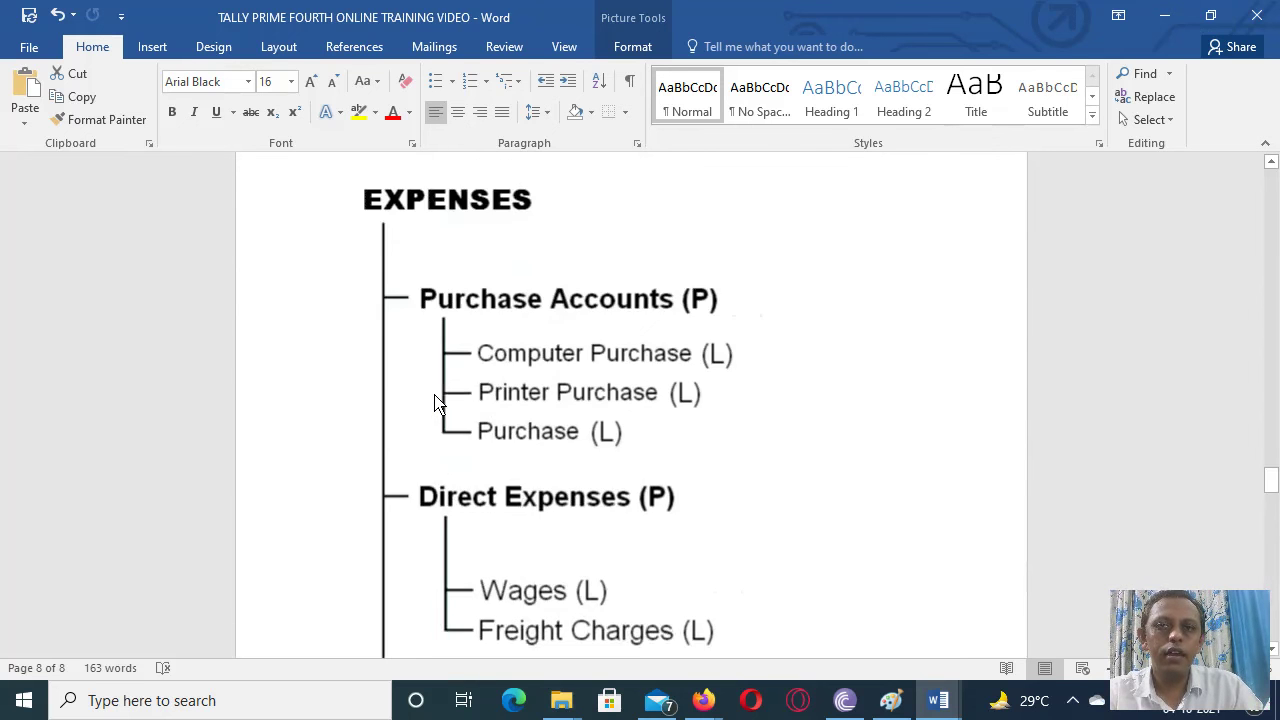
scroll(434, 404, up, 15)
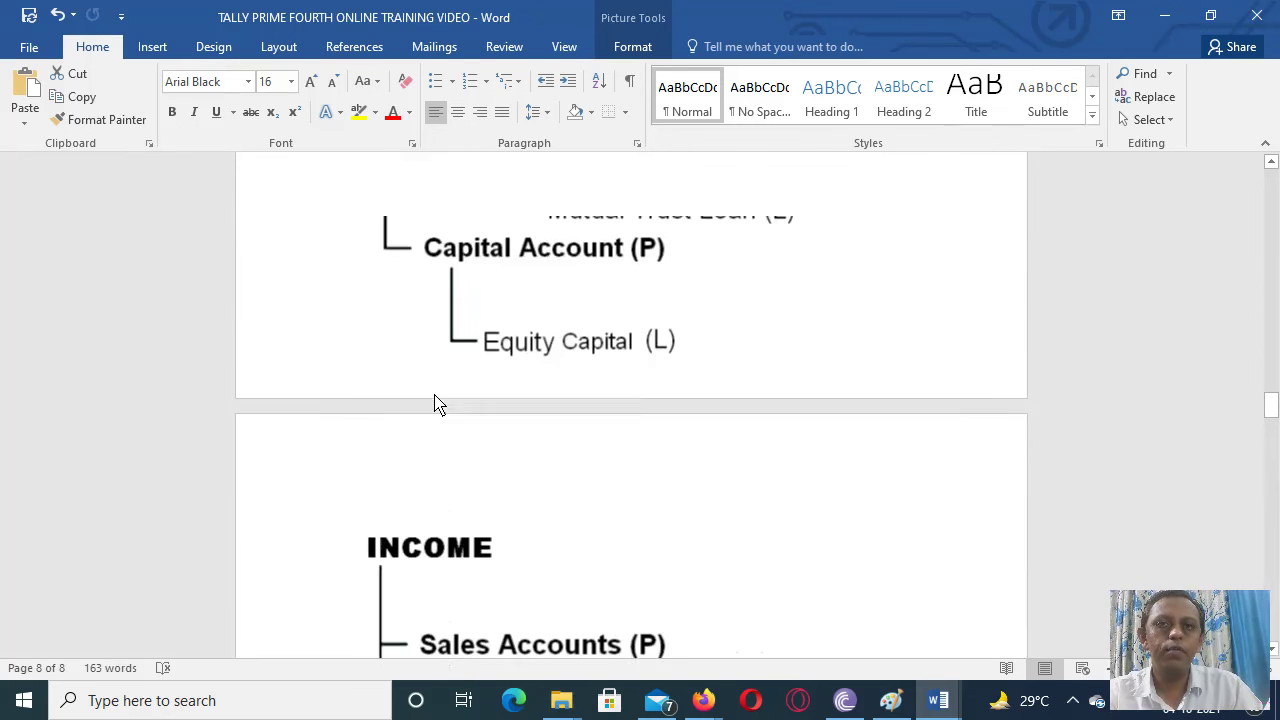
scroll(434, 404, up, 15)
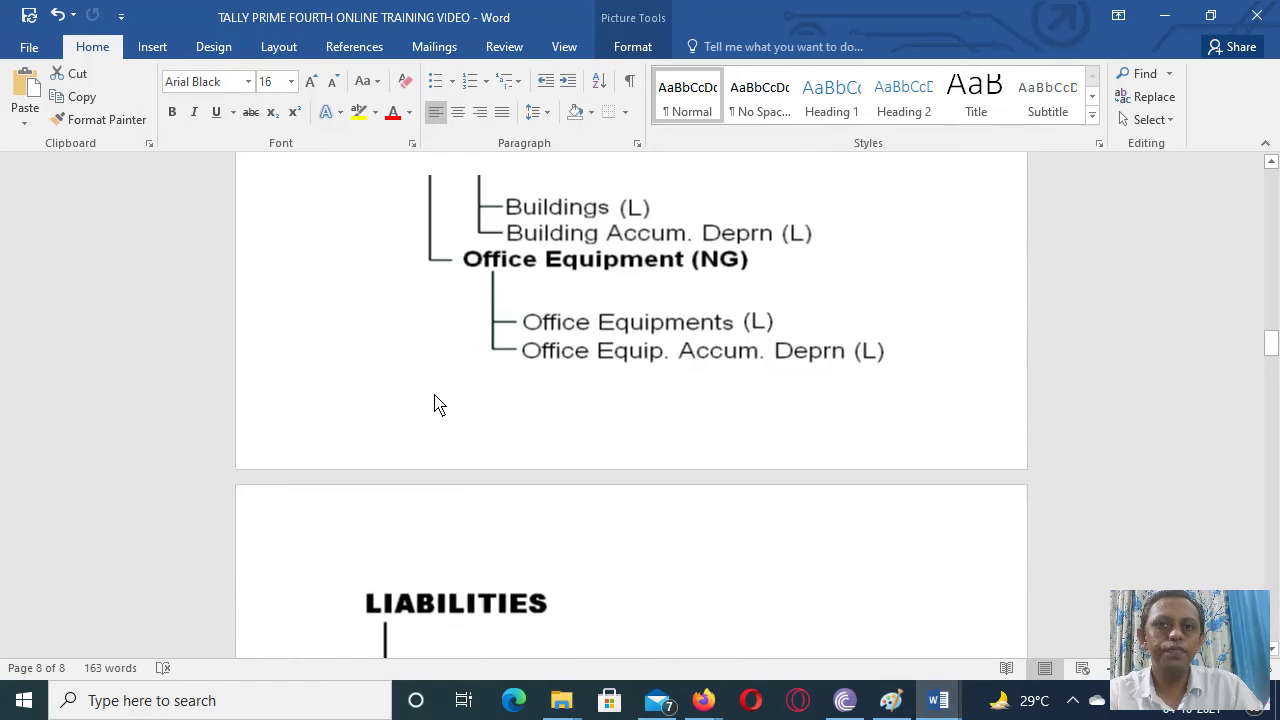
scroll(434, 404, up, 3)
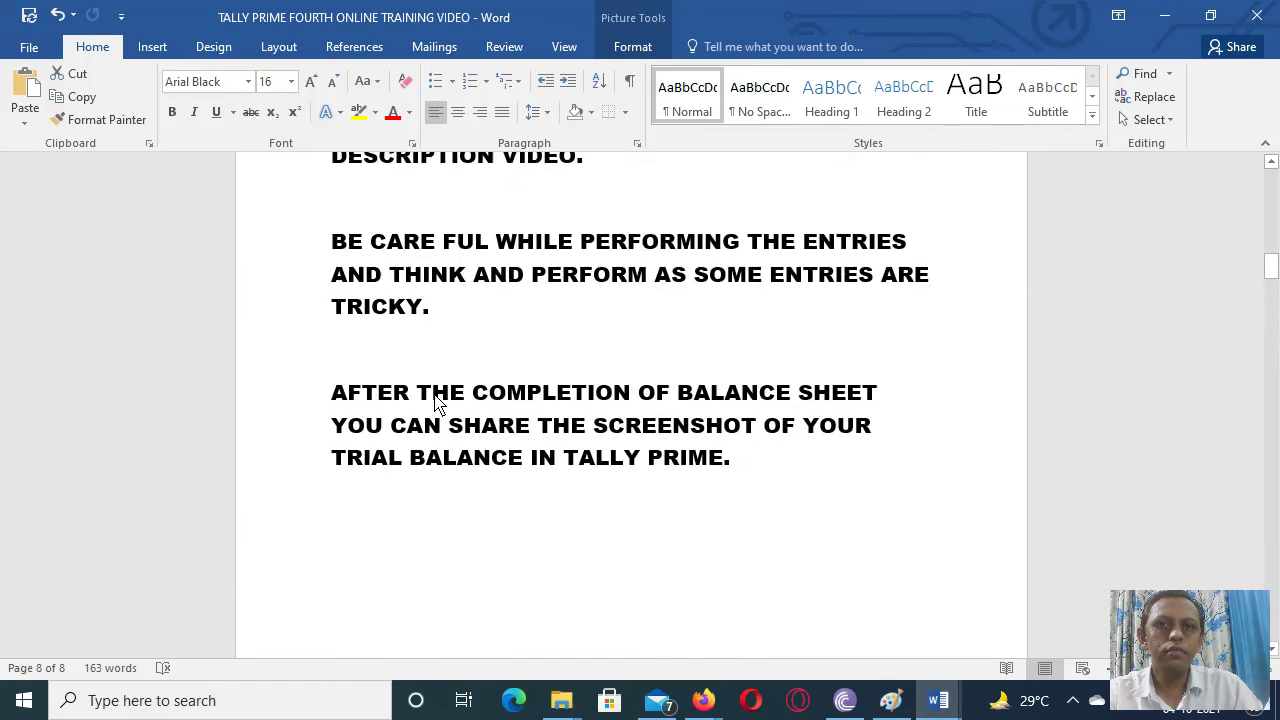
scroll(434, 404, down, 8)
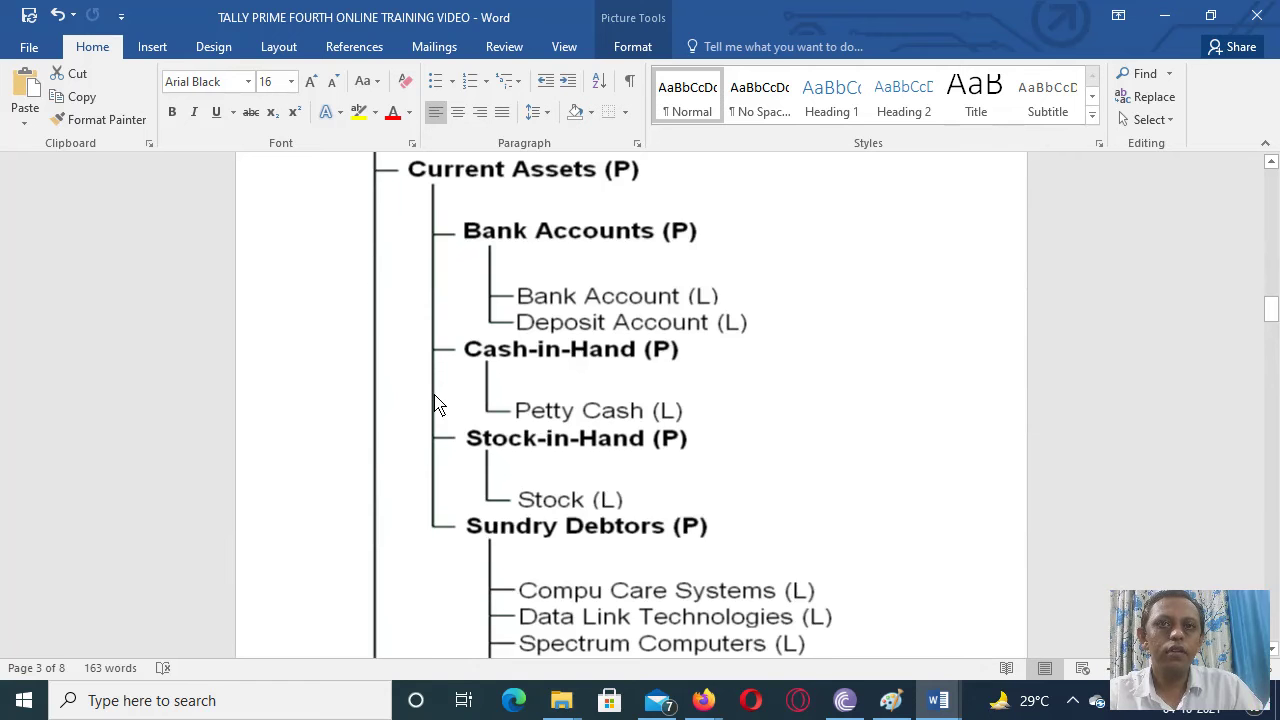
scroll(434, 404, up, 15)
scroll(434, 404, up, 15)
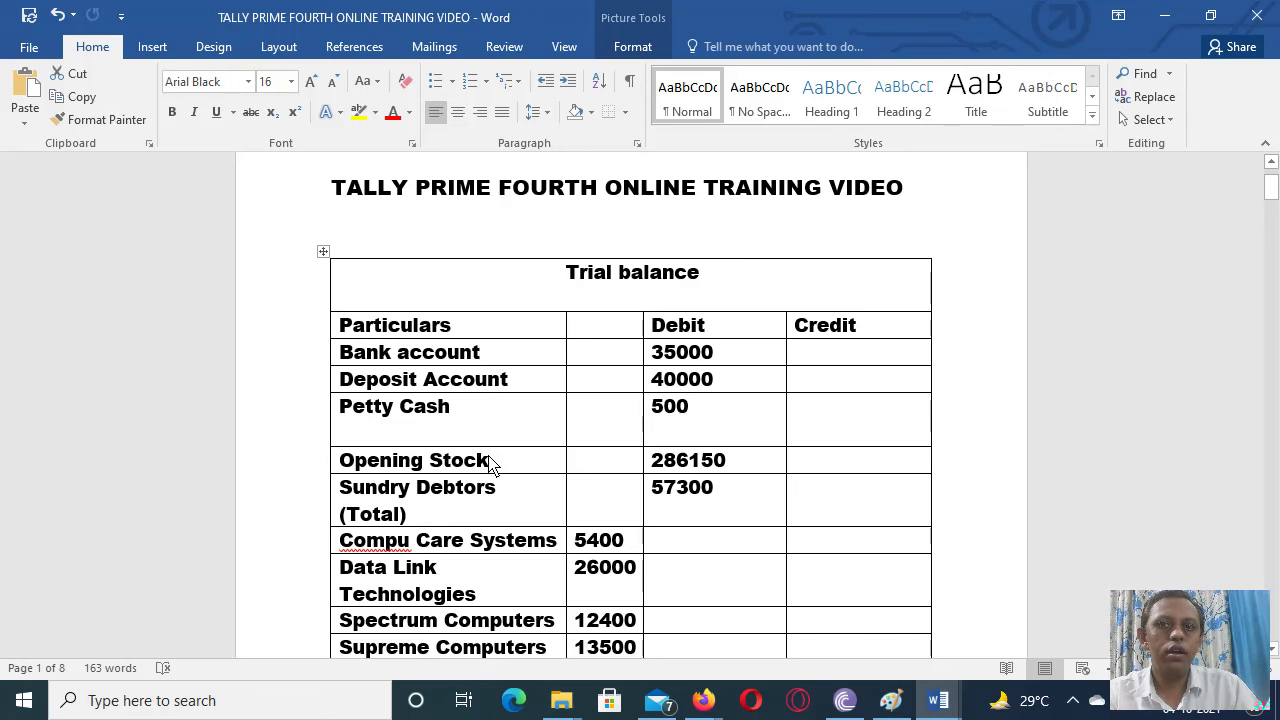
Step: Switch to TallyPrime and continue in Educational Mode
click(1165, 17)
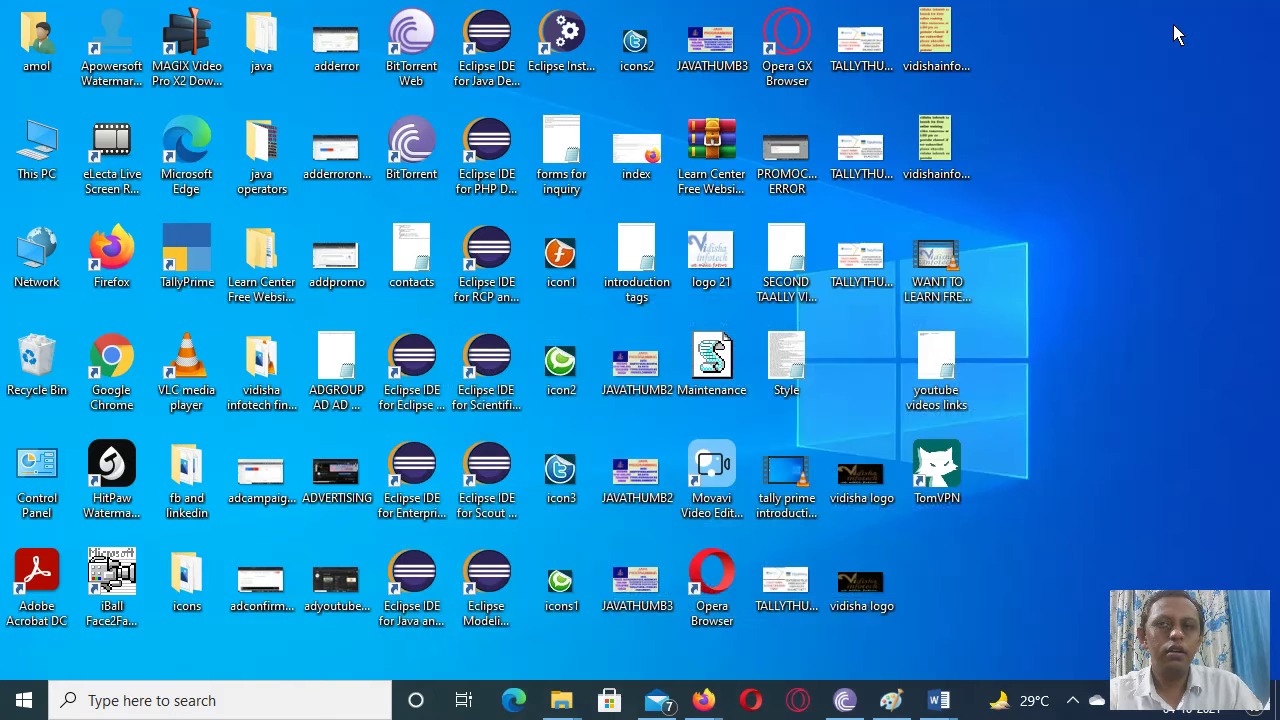
double_click(192, 262)
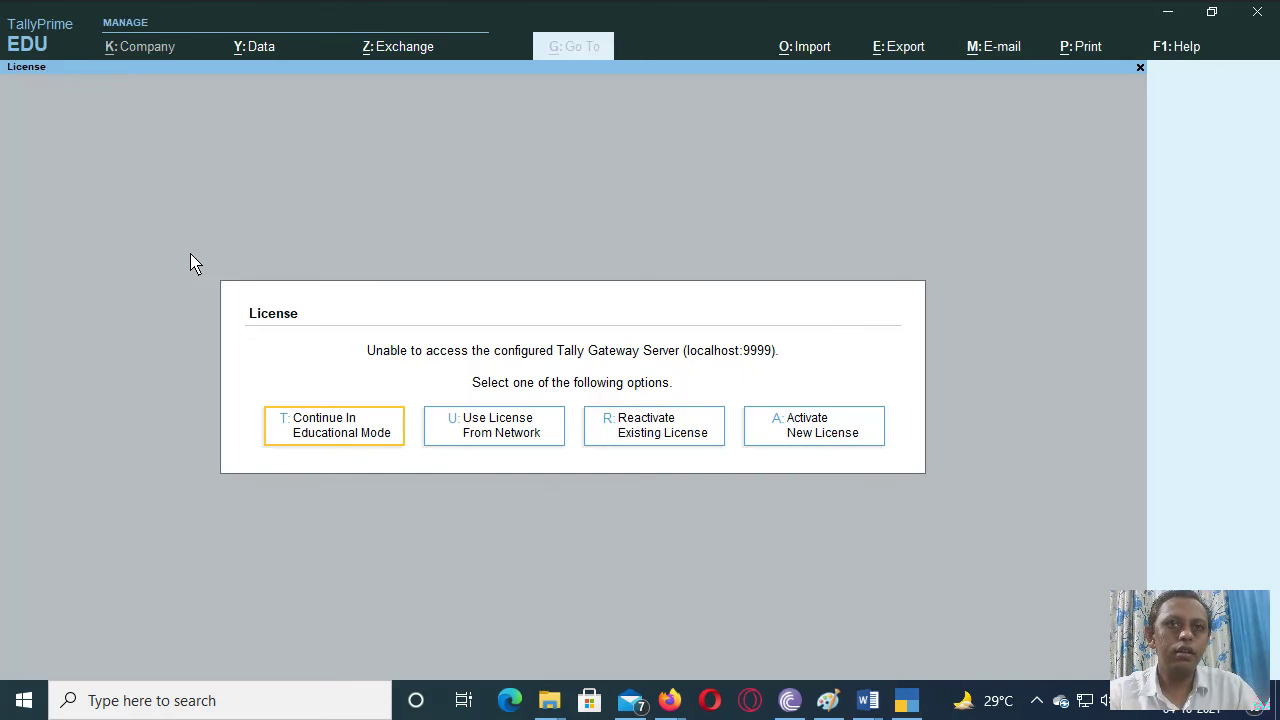
click(390, 437)
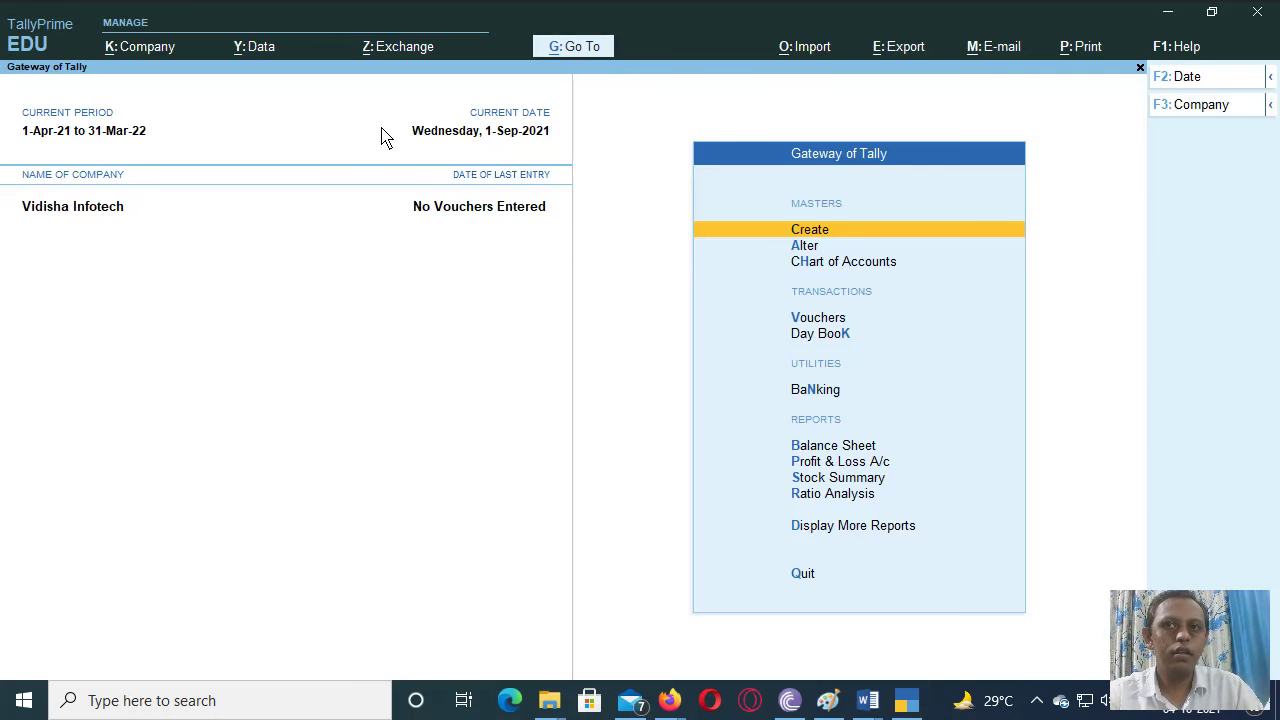
Step: Start creating a new ledger and name it BANK ACCOUNT
click(884, 236)
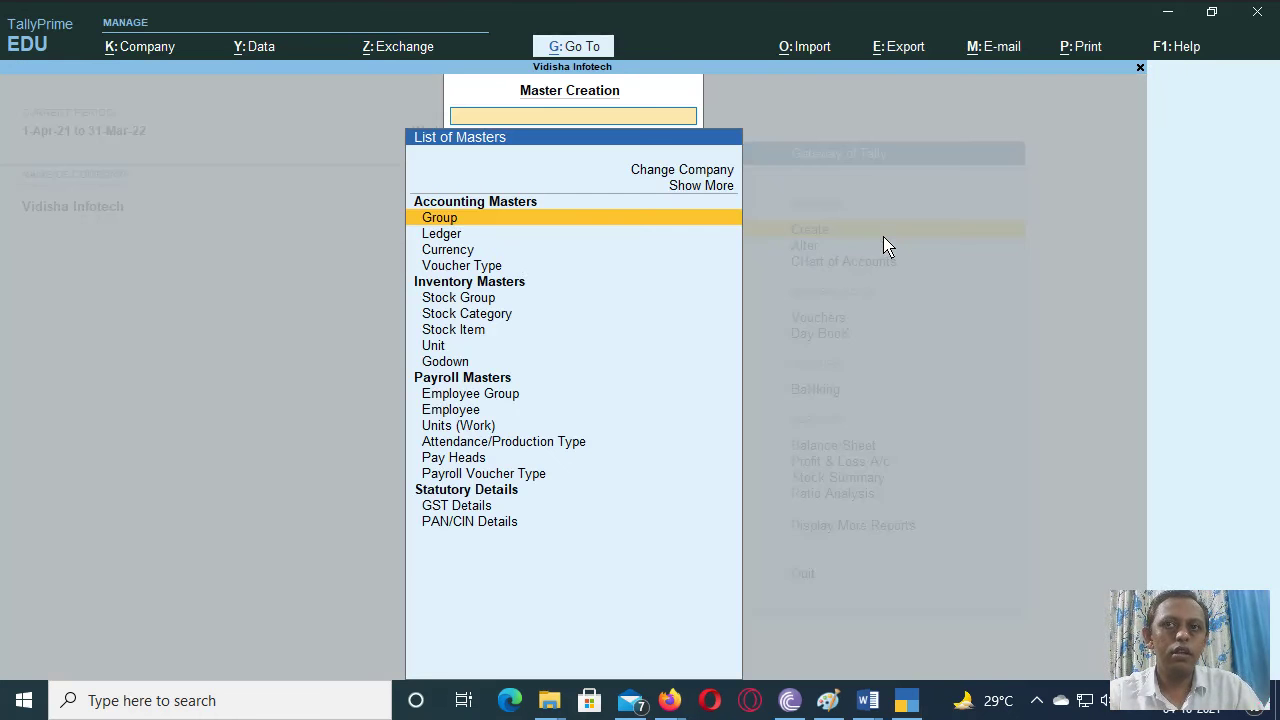
click(517, 240)
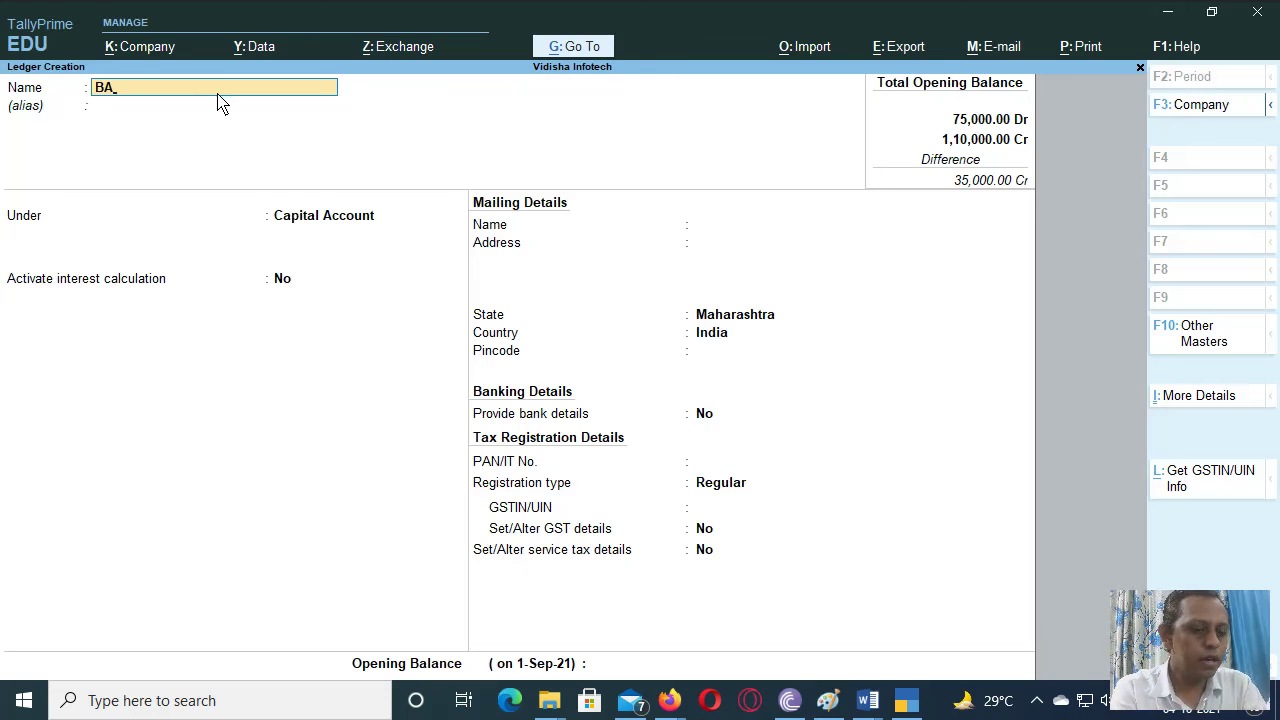
text(BANK A)
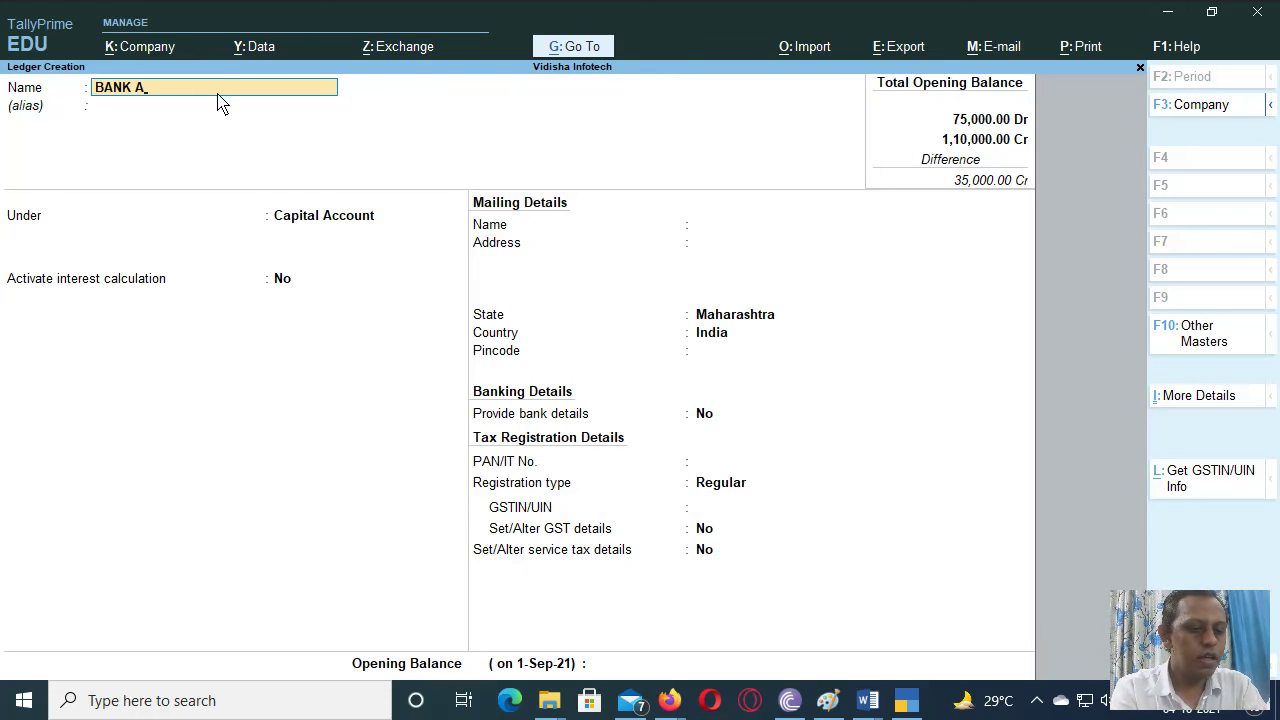
text(CCOUN)
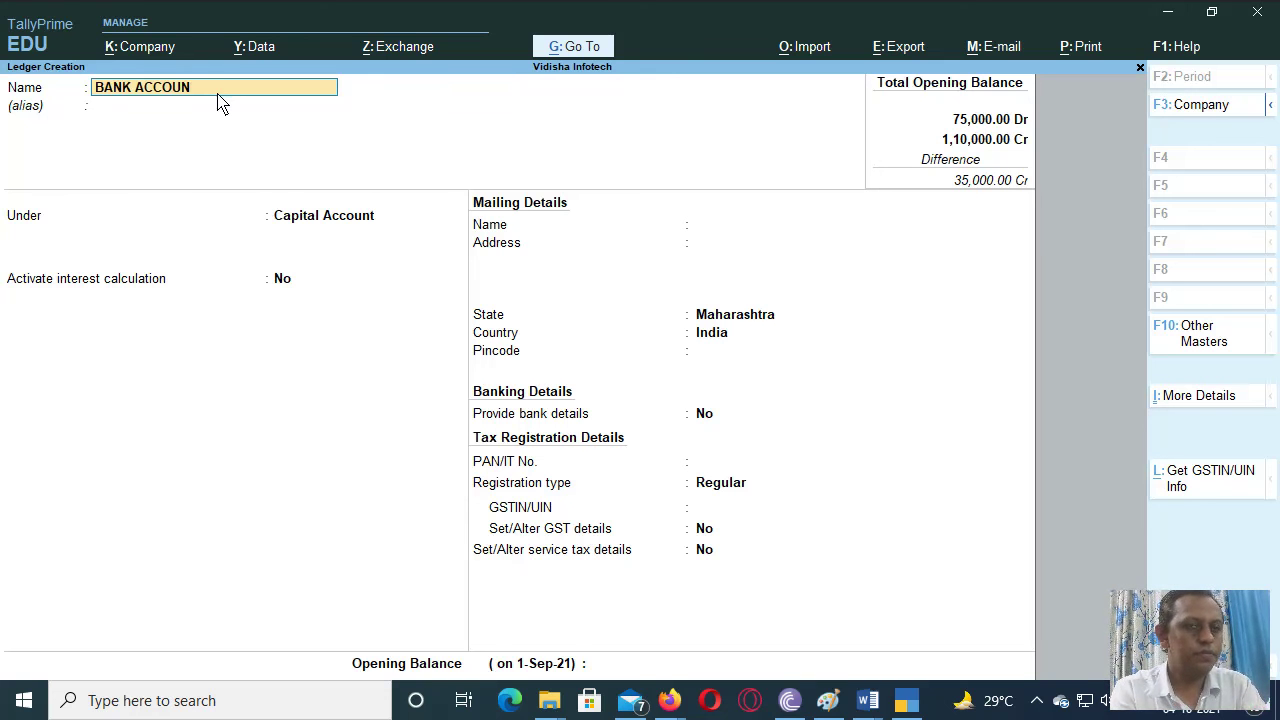
text(T)
Step: Check the Bank account entry in the Word trial balance, and return to the TallyPrime ledger form
key(alt+Tab)
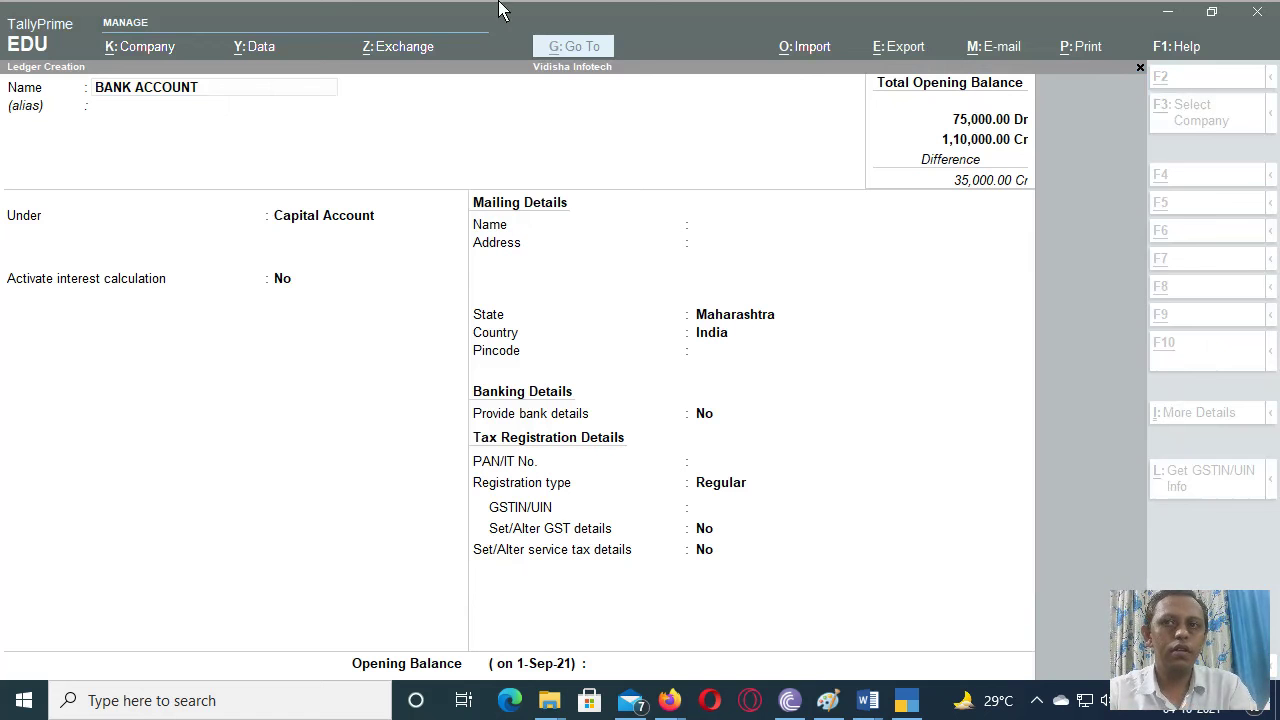
click(1165, 14)
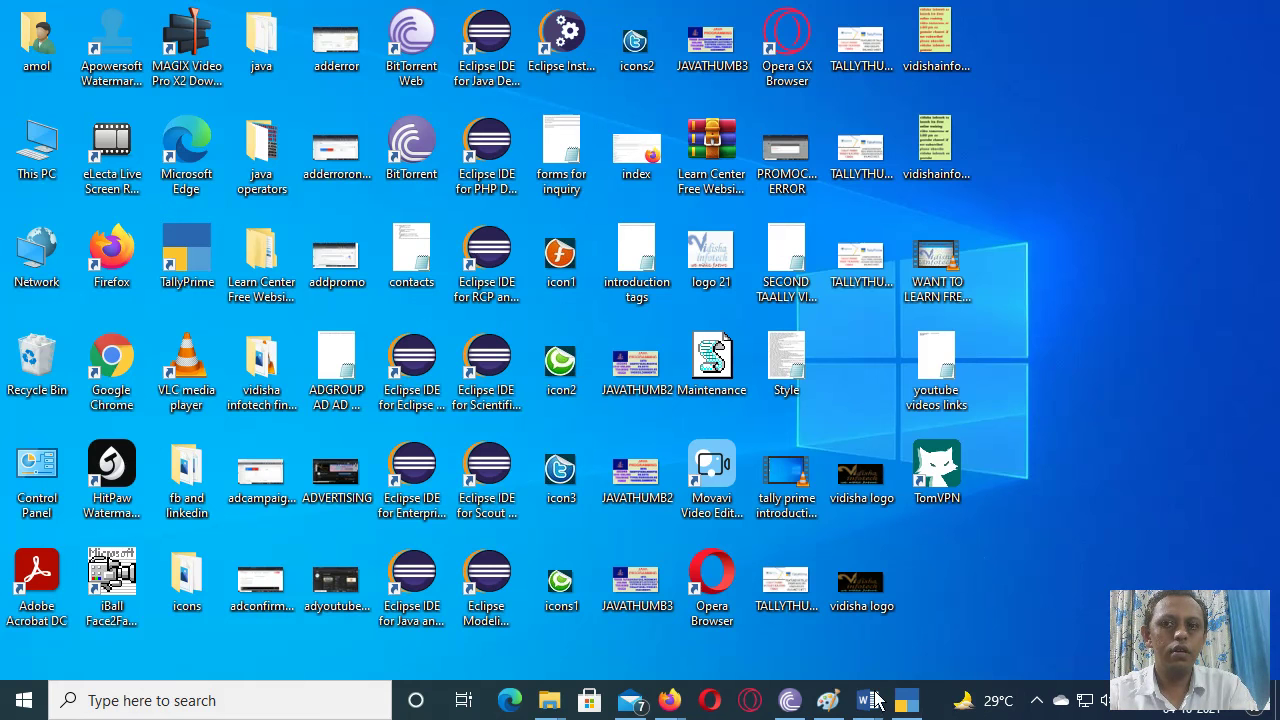
mouse_move(866, 700)
click(808, 640)
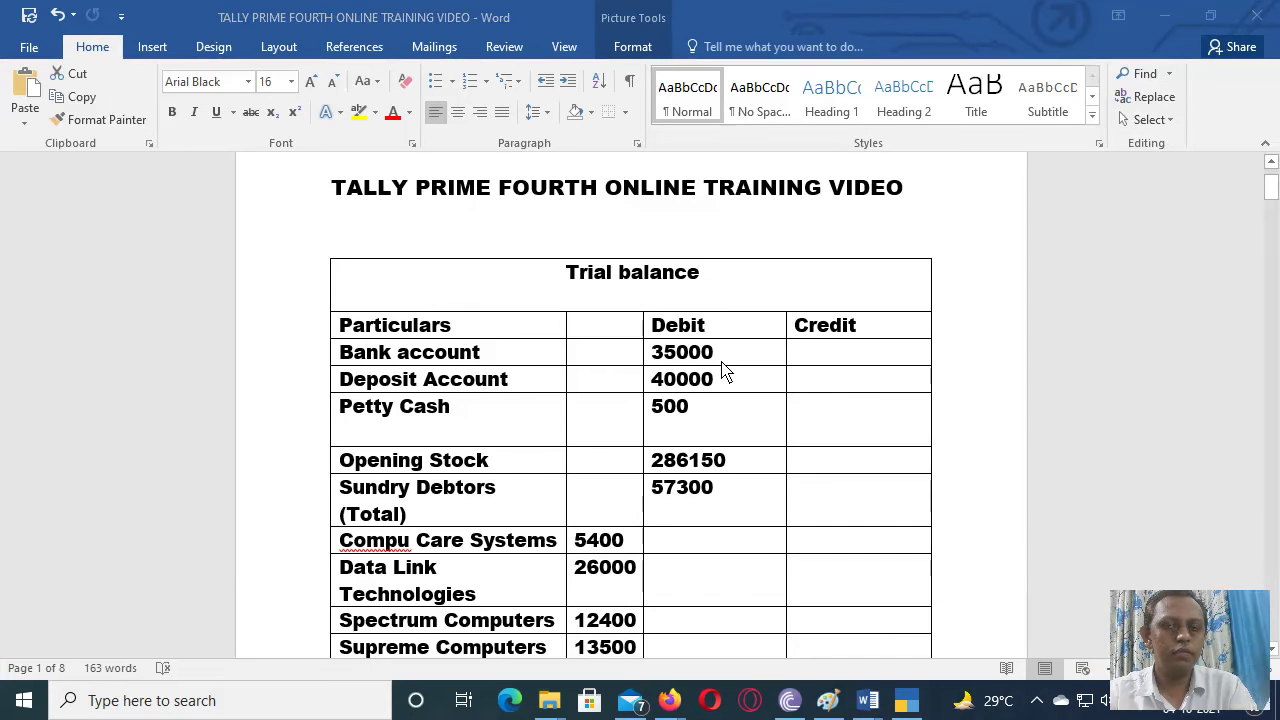
key(alt+Tab)
key(alt+Tab)
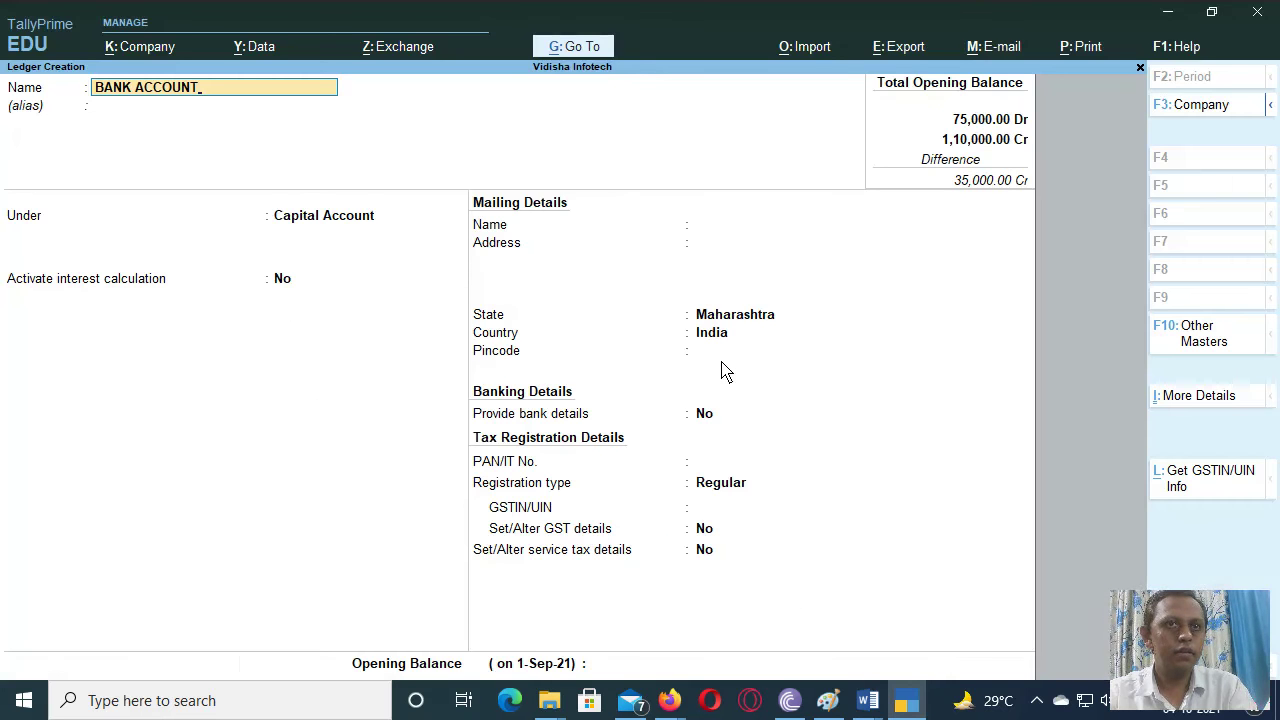
Step: Leave the alias blank and place the BANK ACCOUNT ledger under the Bank Accounts group
key(Return)
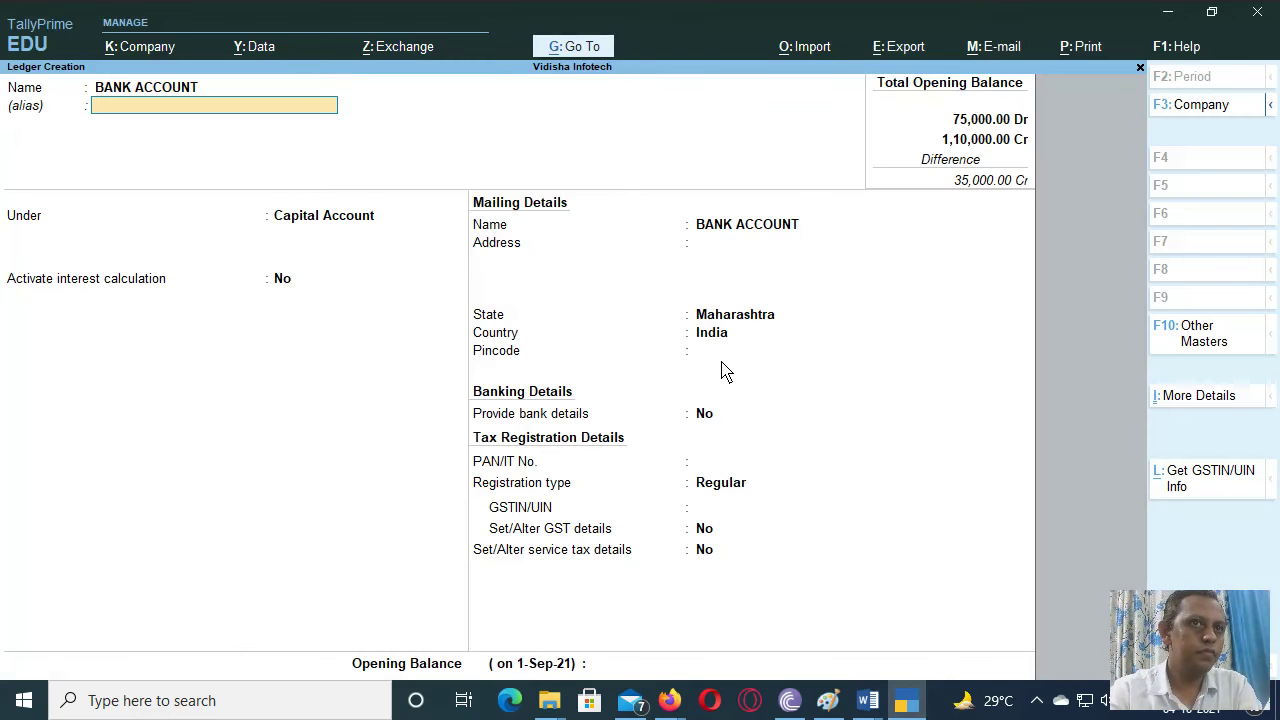
key(Return)
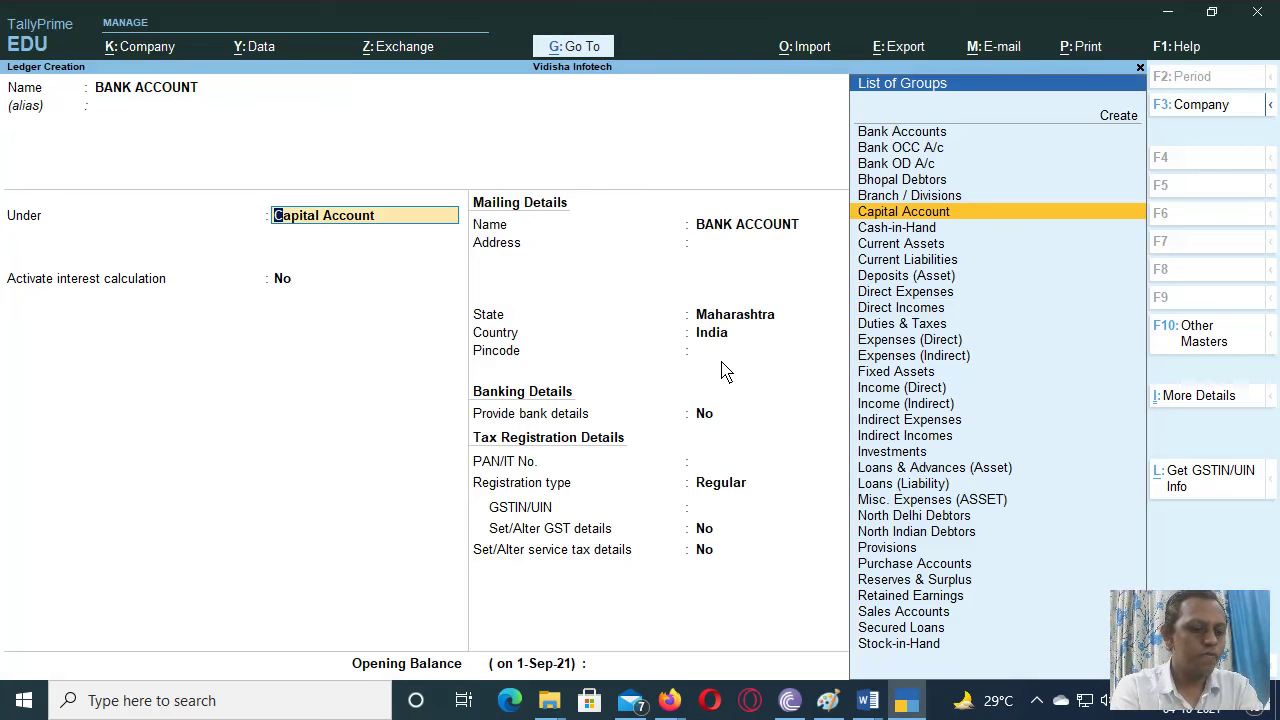
text(BAN)
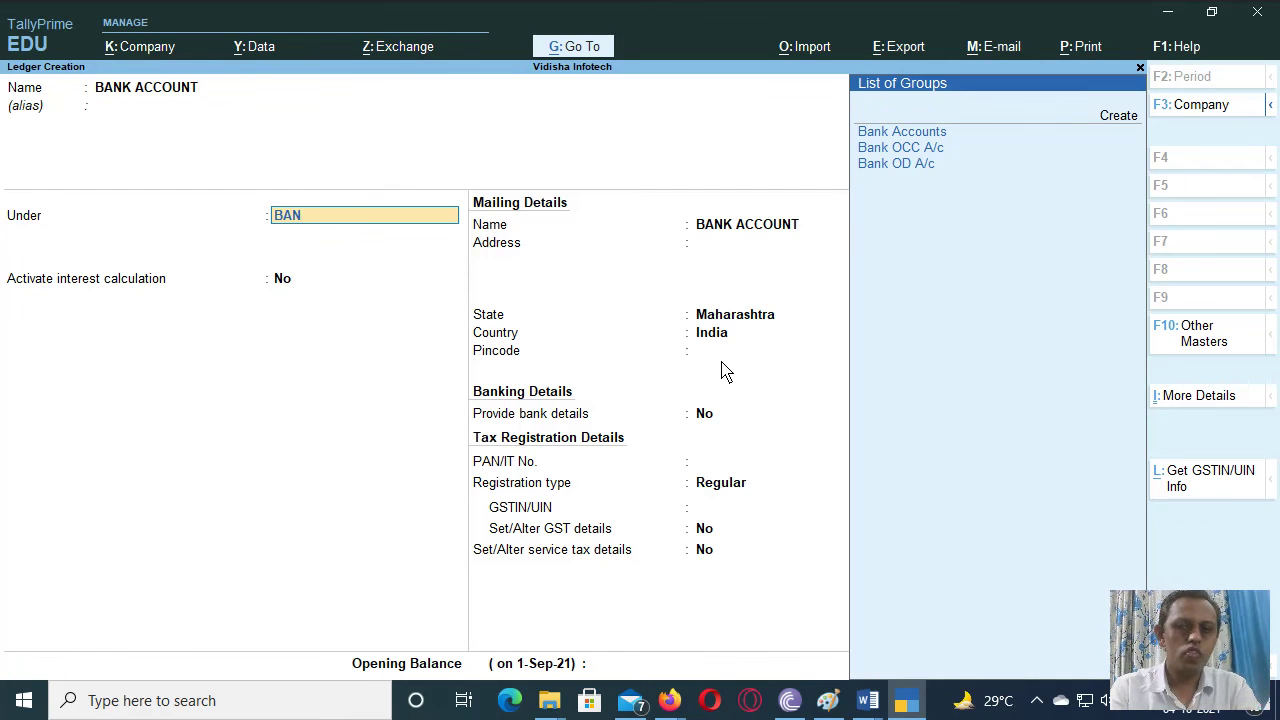
key(Up)
key(Up)
key(Up)
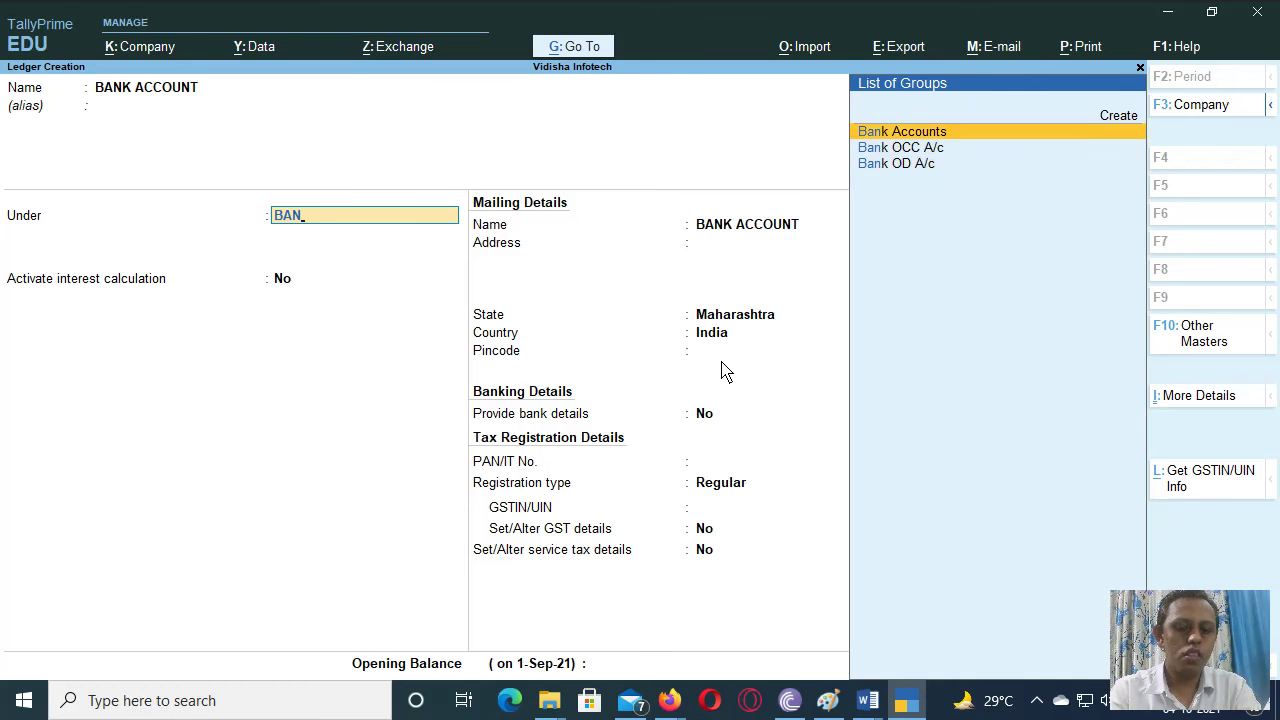
key(Return)
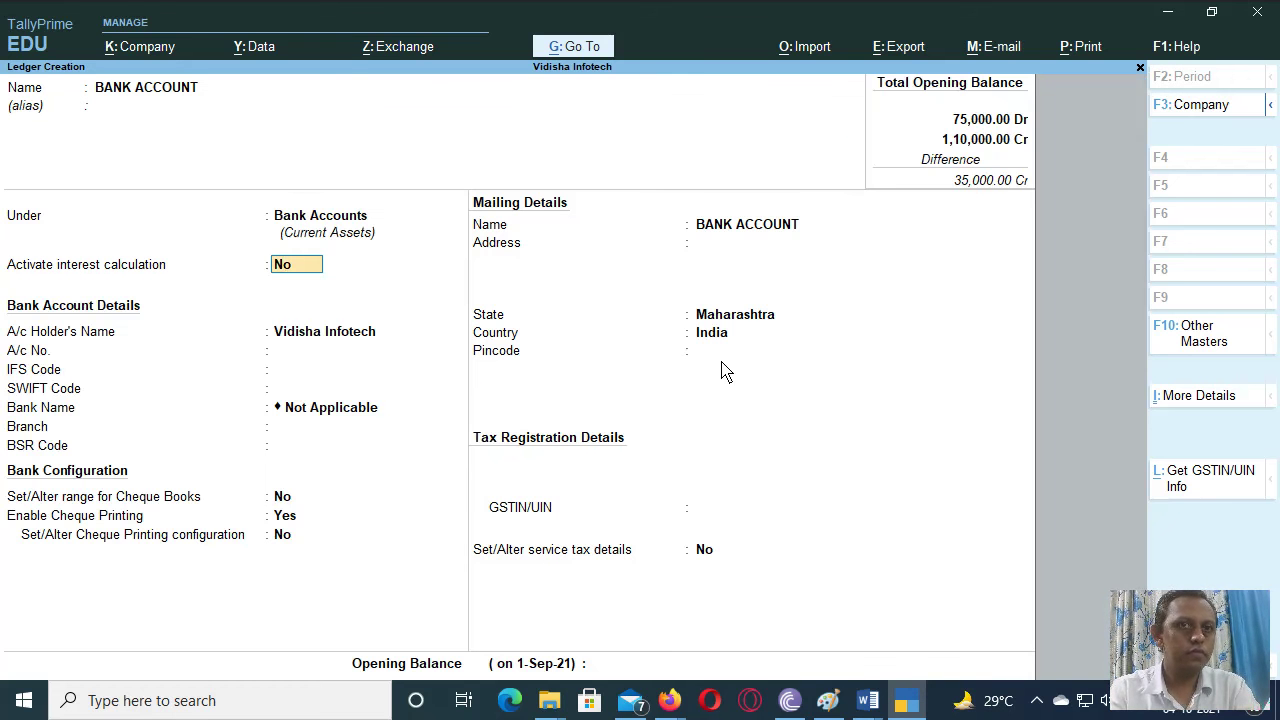
Step: Keep interest calculation off and accept the default bank account details and cheque configuration, leaving the account number and bank codes blank
key(Return)
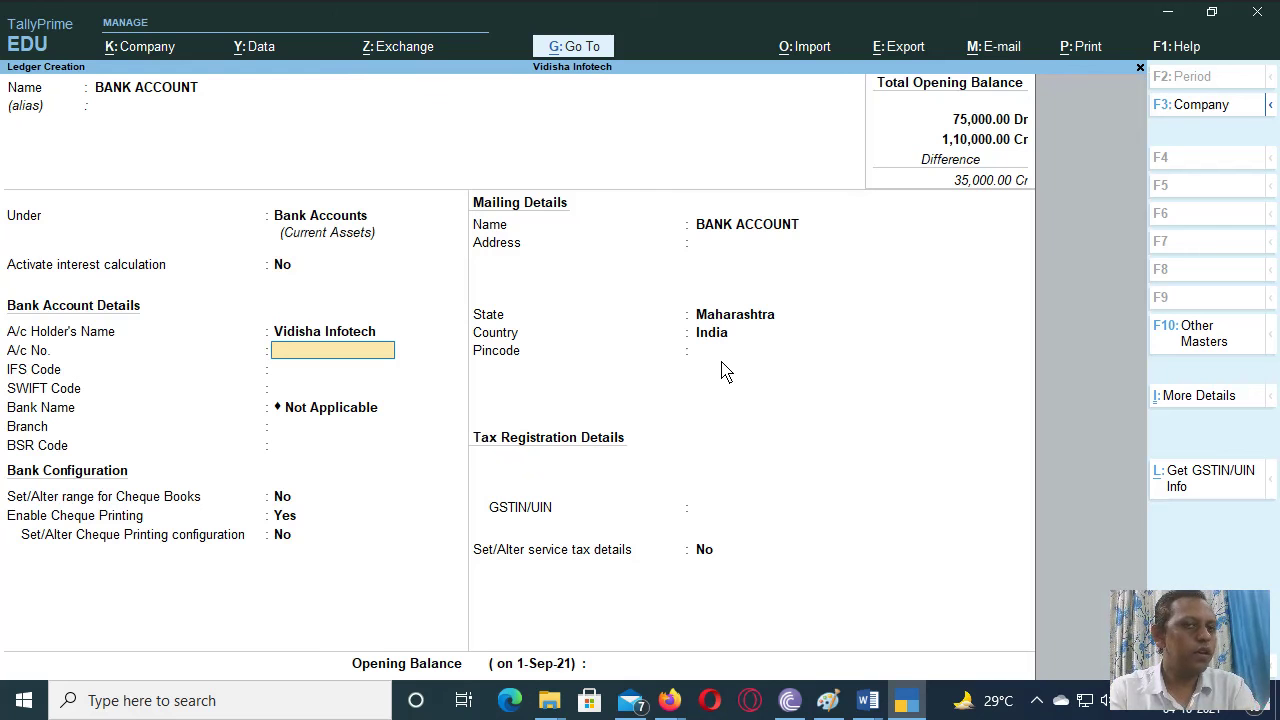
key(Return)
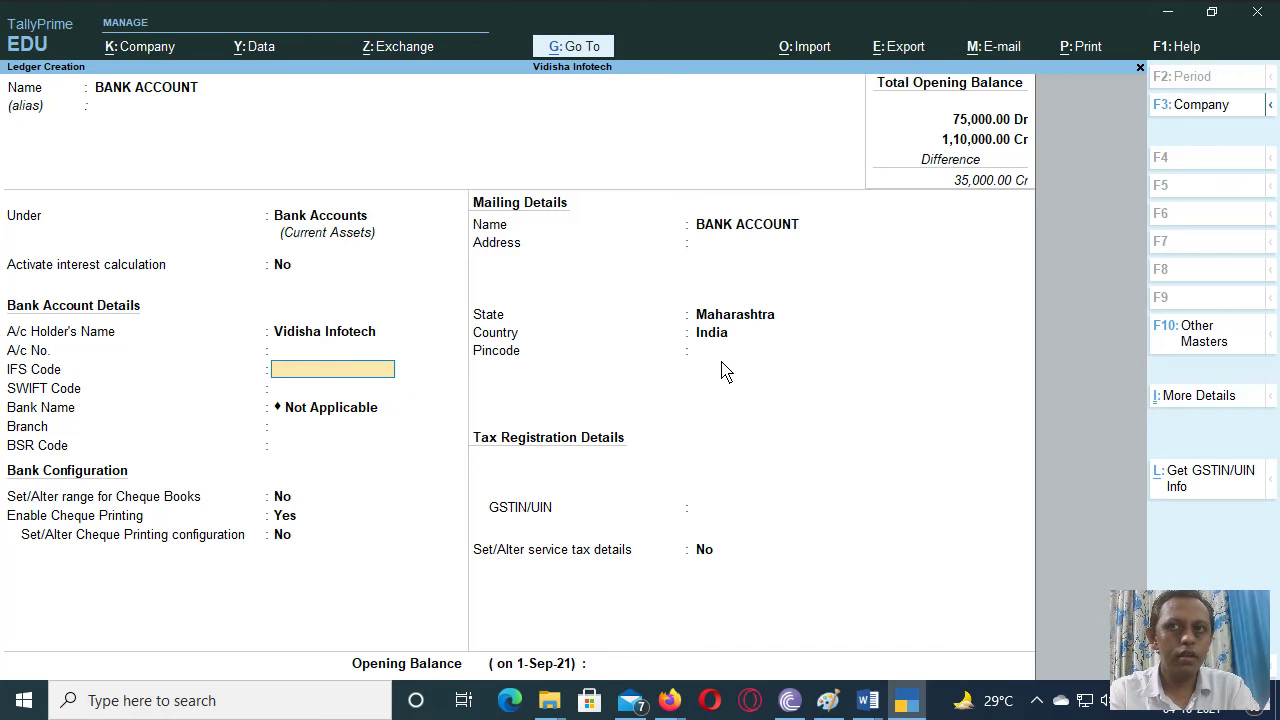
key(Return)
key(Return)
key(Return)
key(Return)
key(Return)
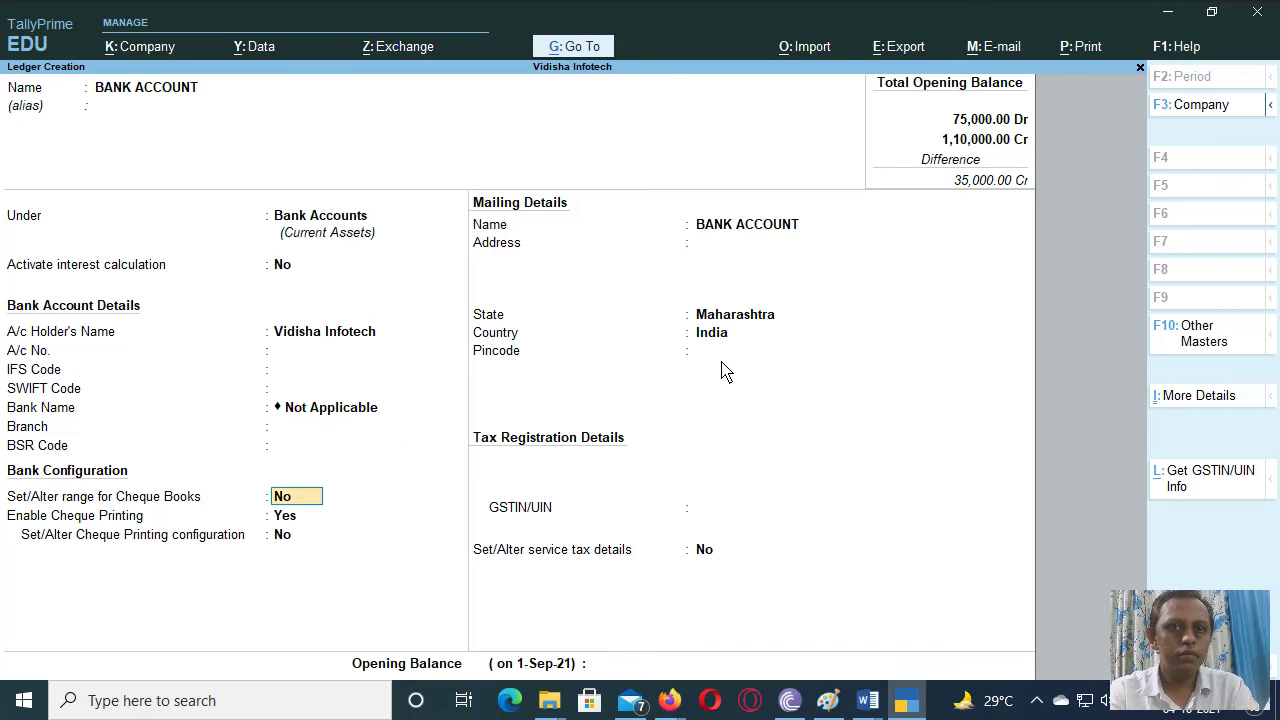
key(Return)
key(Return)
key(Return)
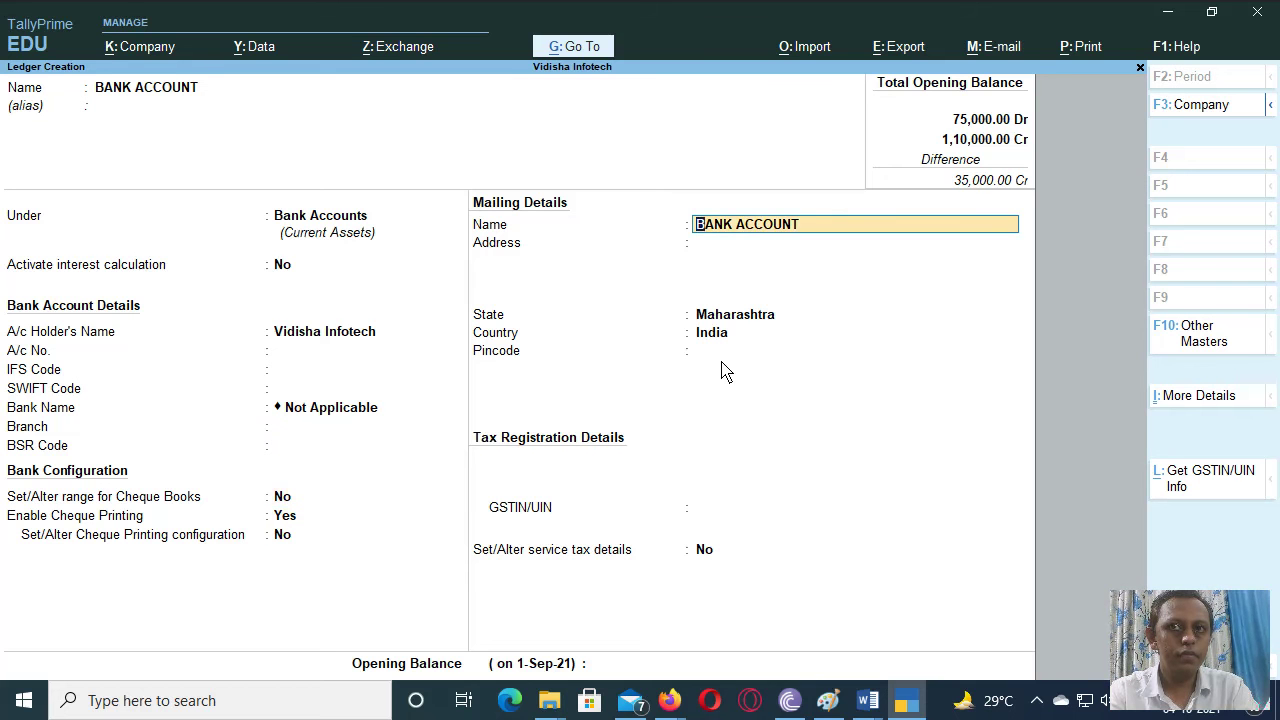
Step: Accept the default mailing and tax registration details with state Maharashtra, leaving the address, pincode and GSTIN/UIN blank
key(Return)
key(Return)
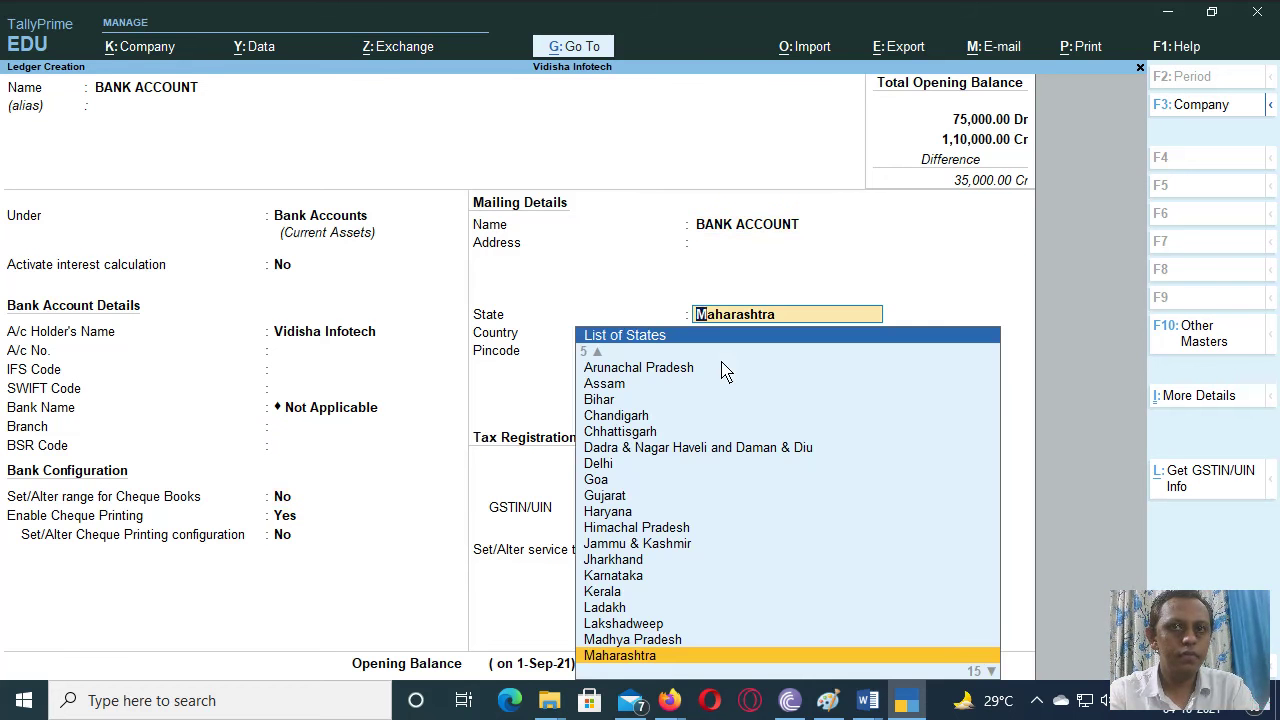
key(Return)
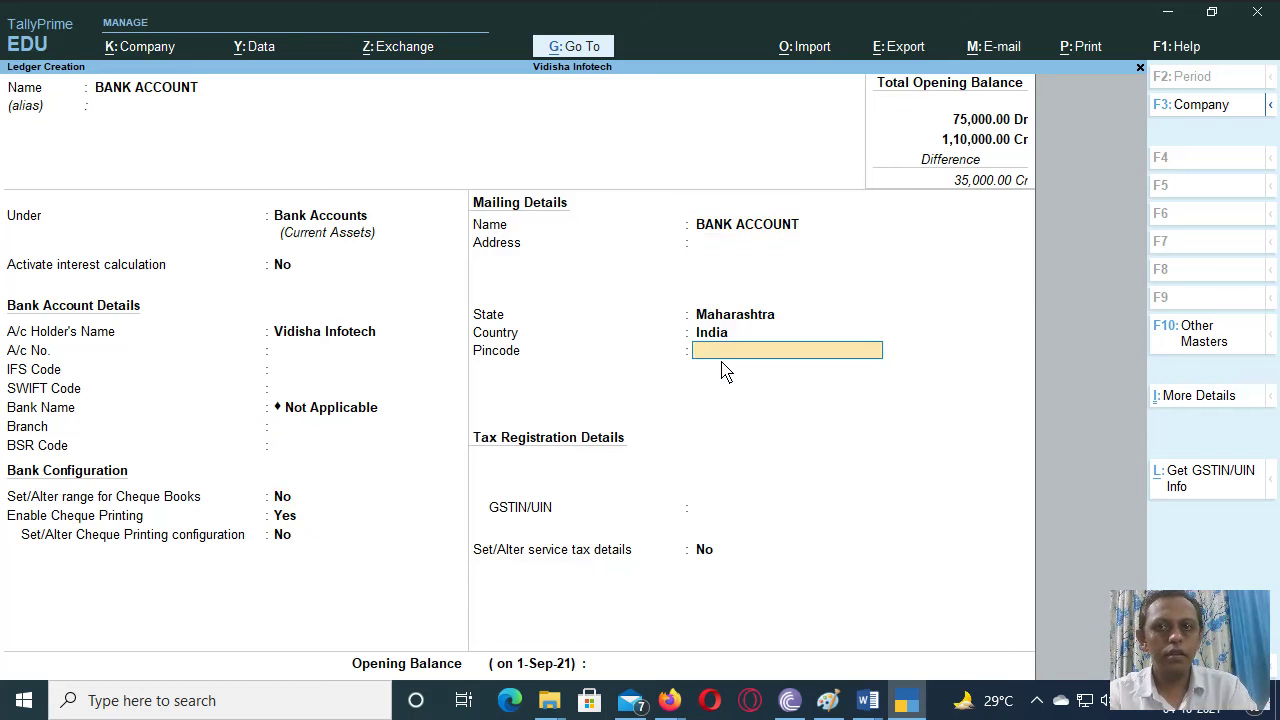
key(Return)
key(Return)
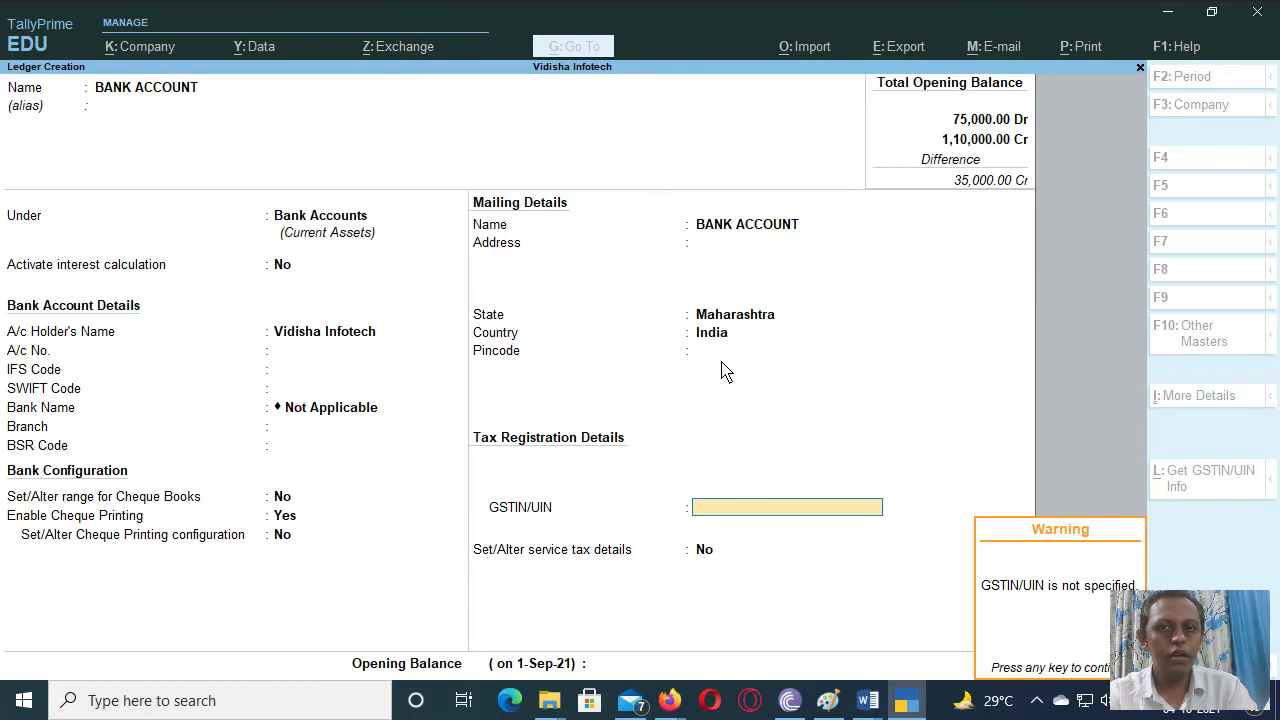
key(Return)
key(Return)
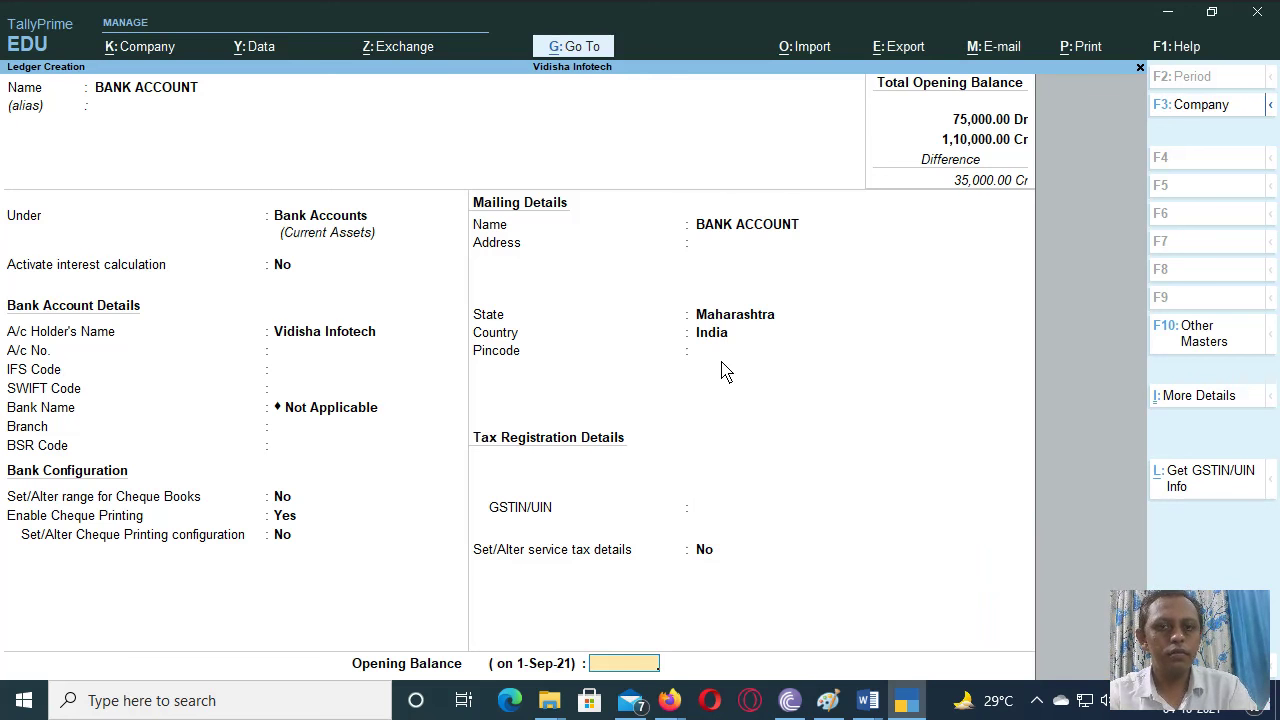
Step: Set the opening balance of the BANK ACCOUNT ledger to 35,000 Dr and save the ledger
text(35)
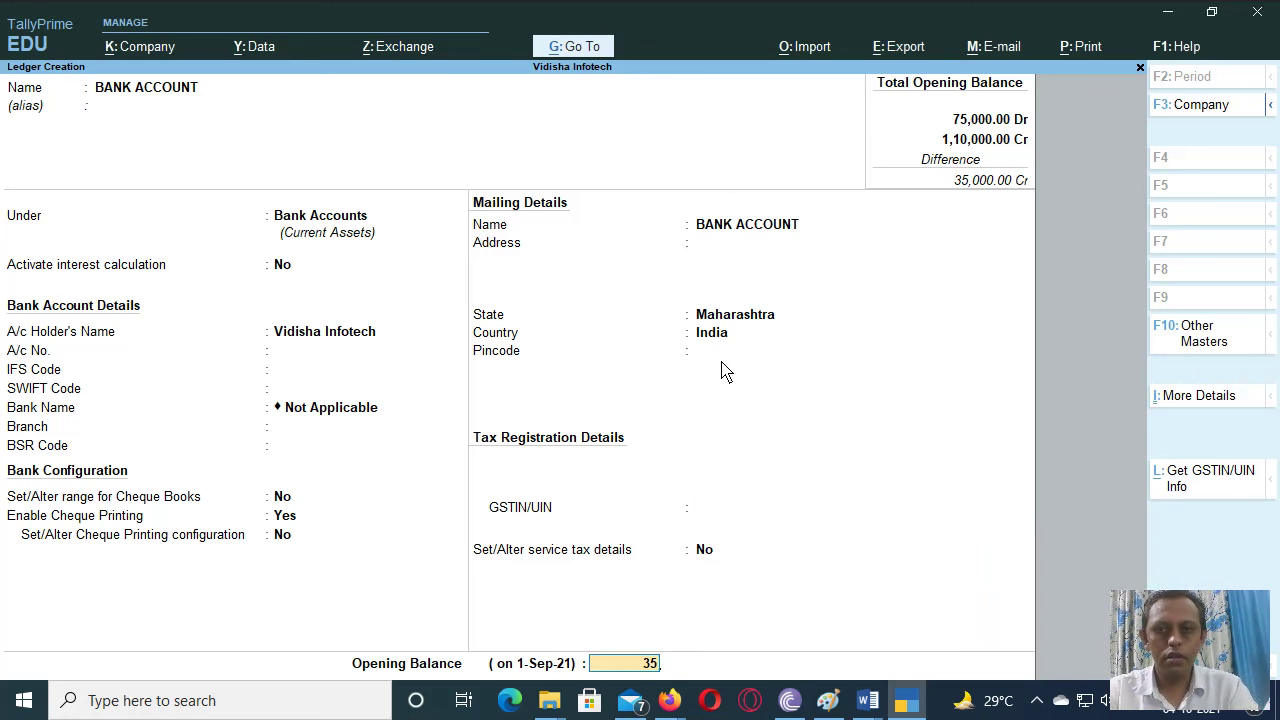
text(,000)
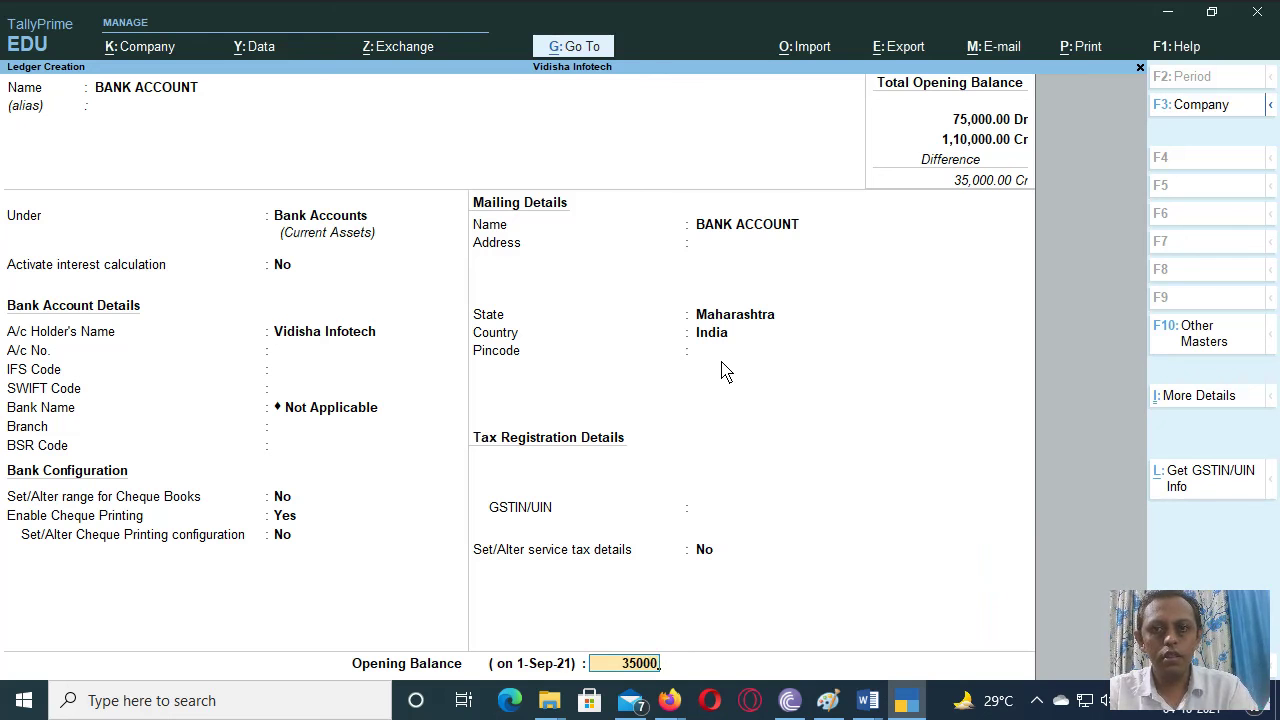
key(Return)
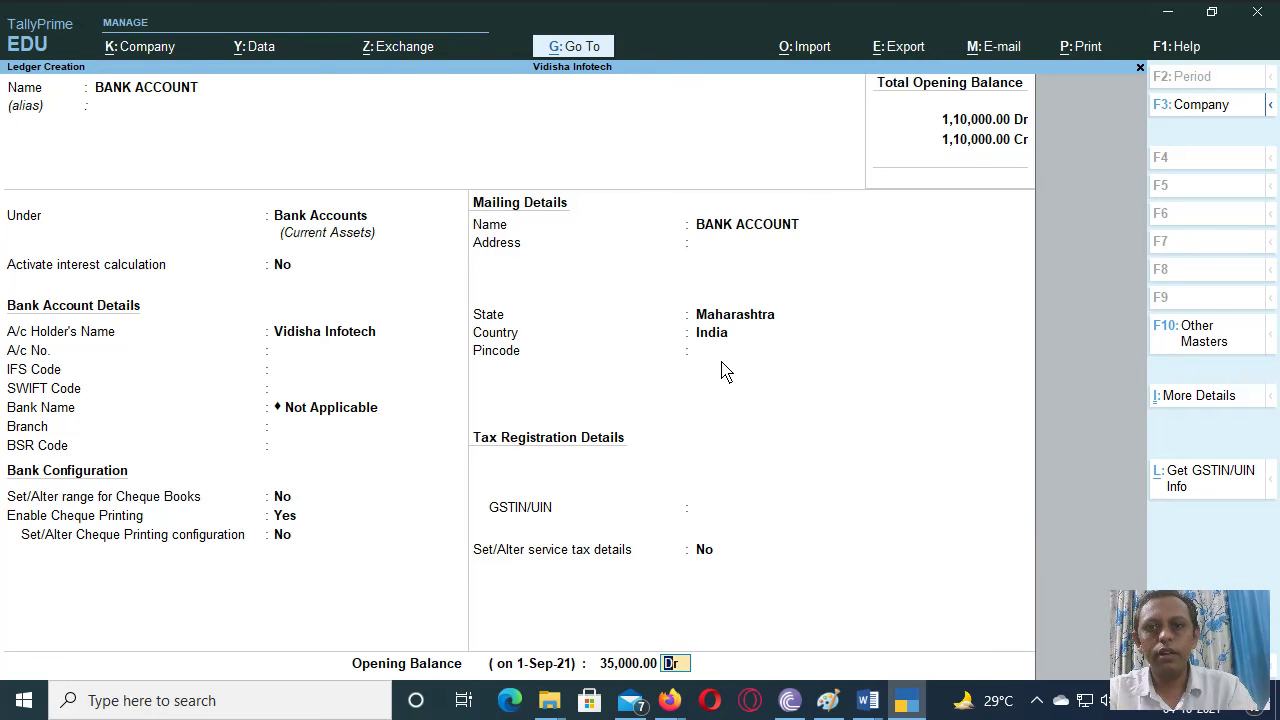
key(Return)
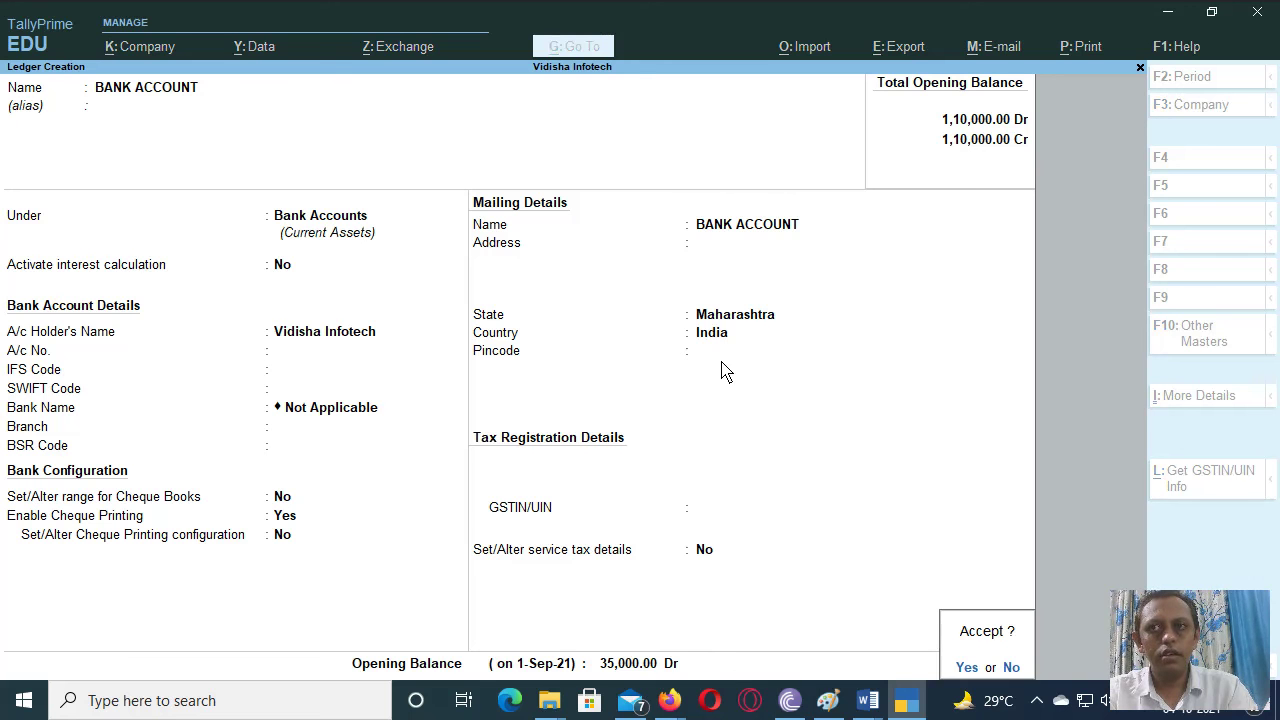
key(Return)
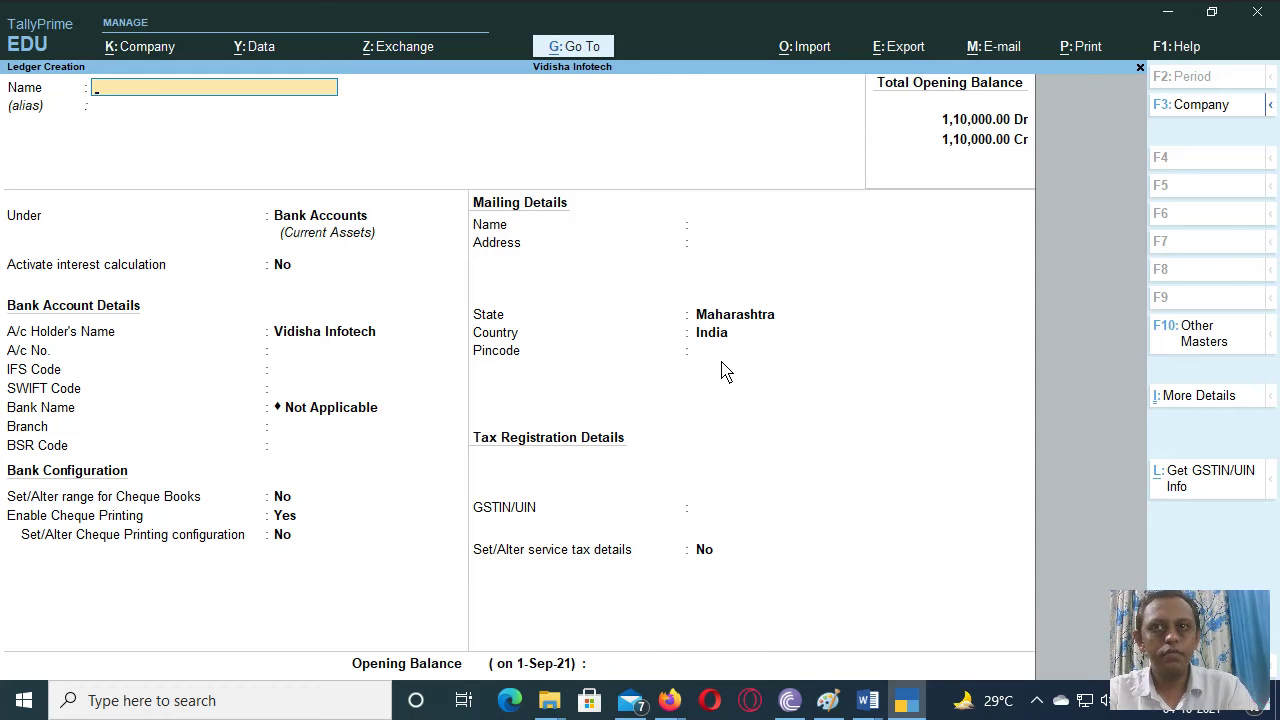
Step: Check the Deposit Account entry in the Word trial balance, and return to the TallyPrime ledger form
key(alt+Tab)
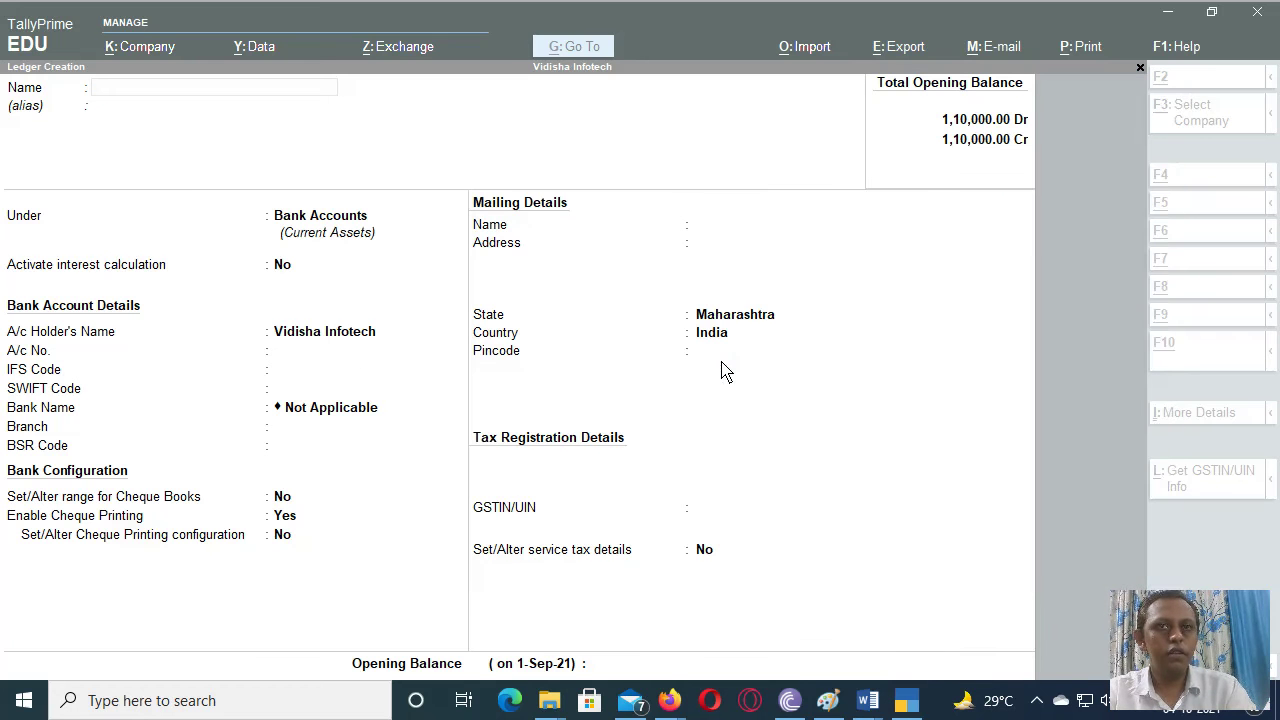
key(alt+Tab)
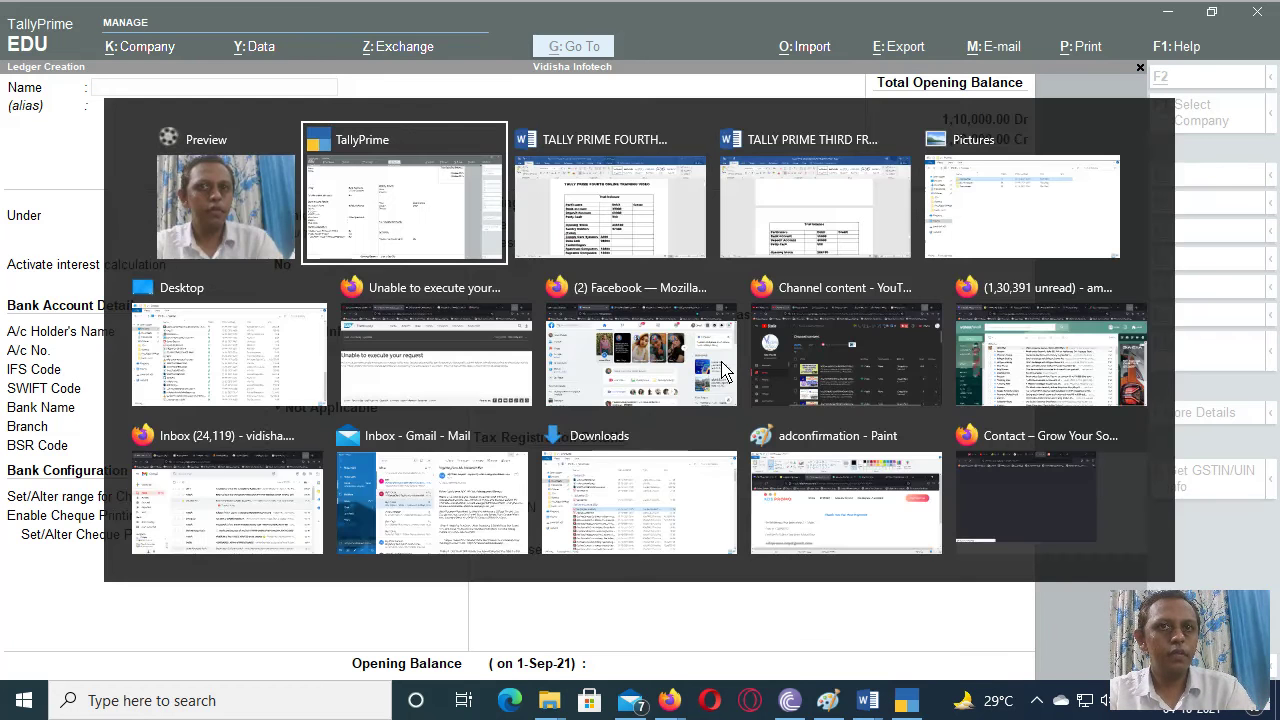
key(alt+Tab)
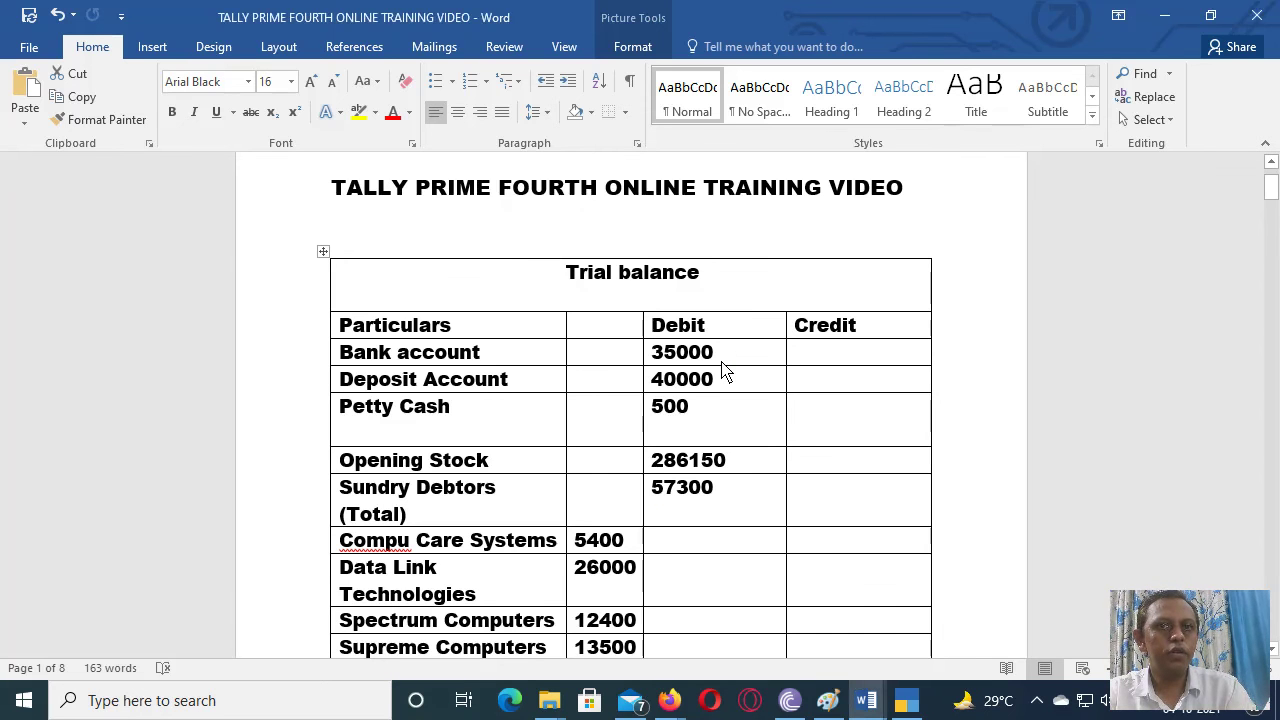
key(alt+Tab)
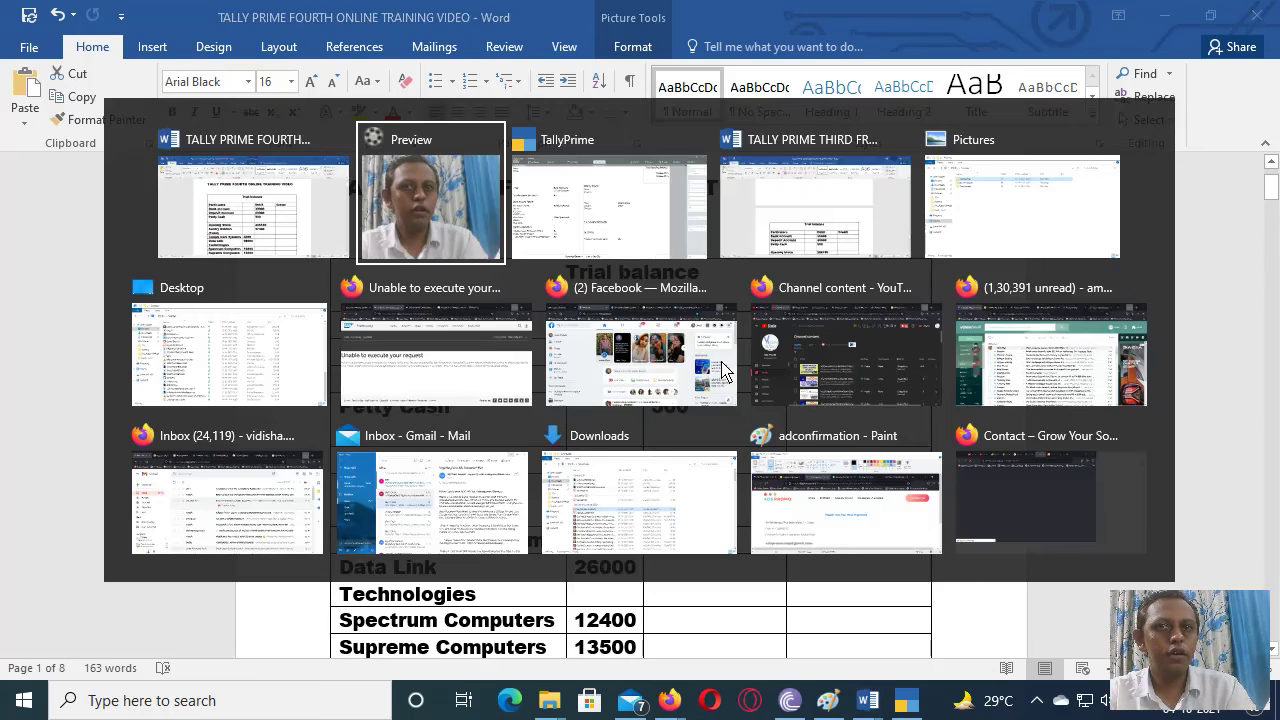
key(alt+Tab)
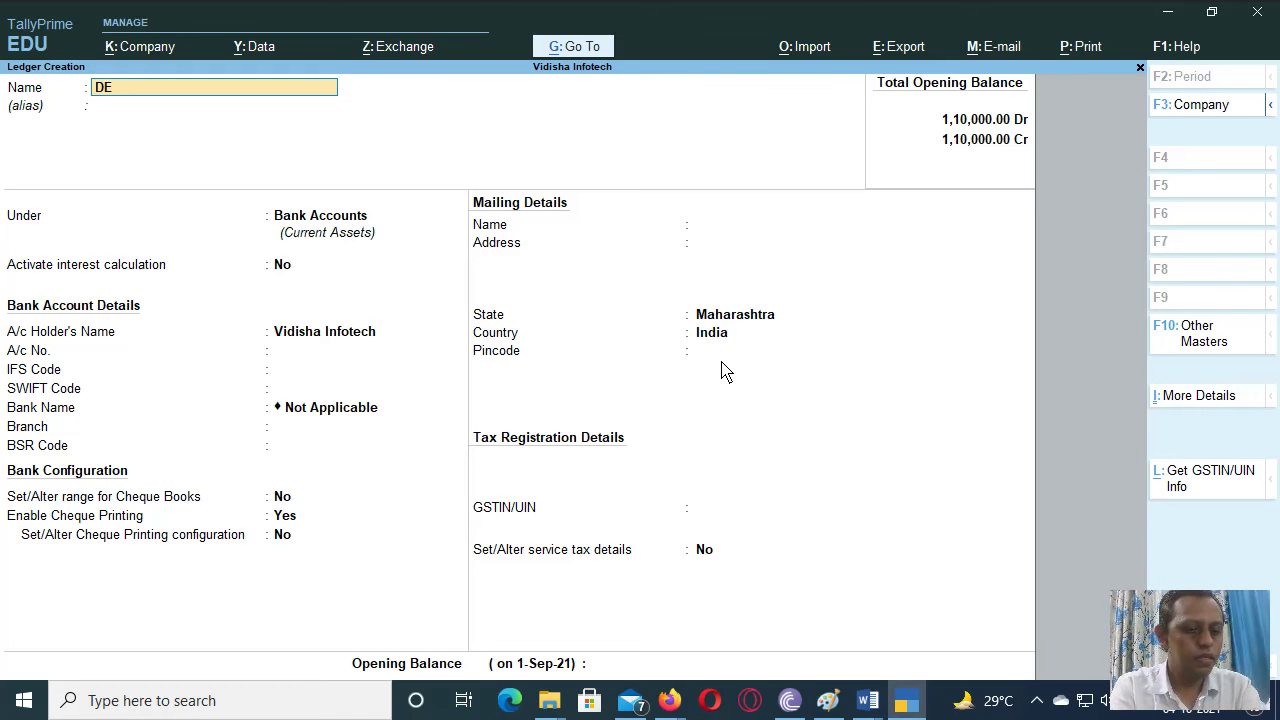
Step: Name the new ledger DEPOSIT ACCOUNT
text(DEPOSIT)
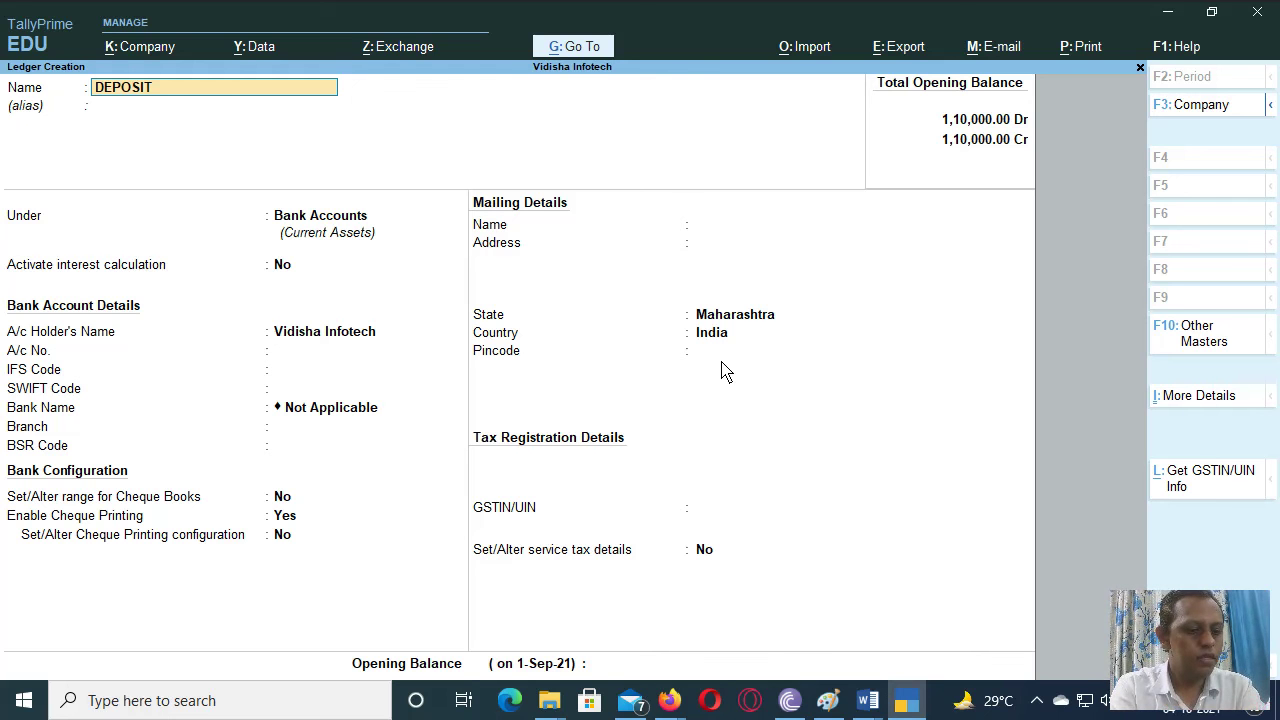
text( ACCOU)
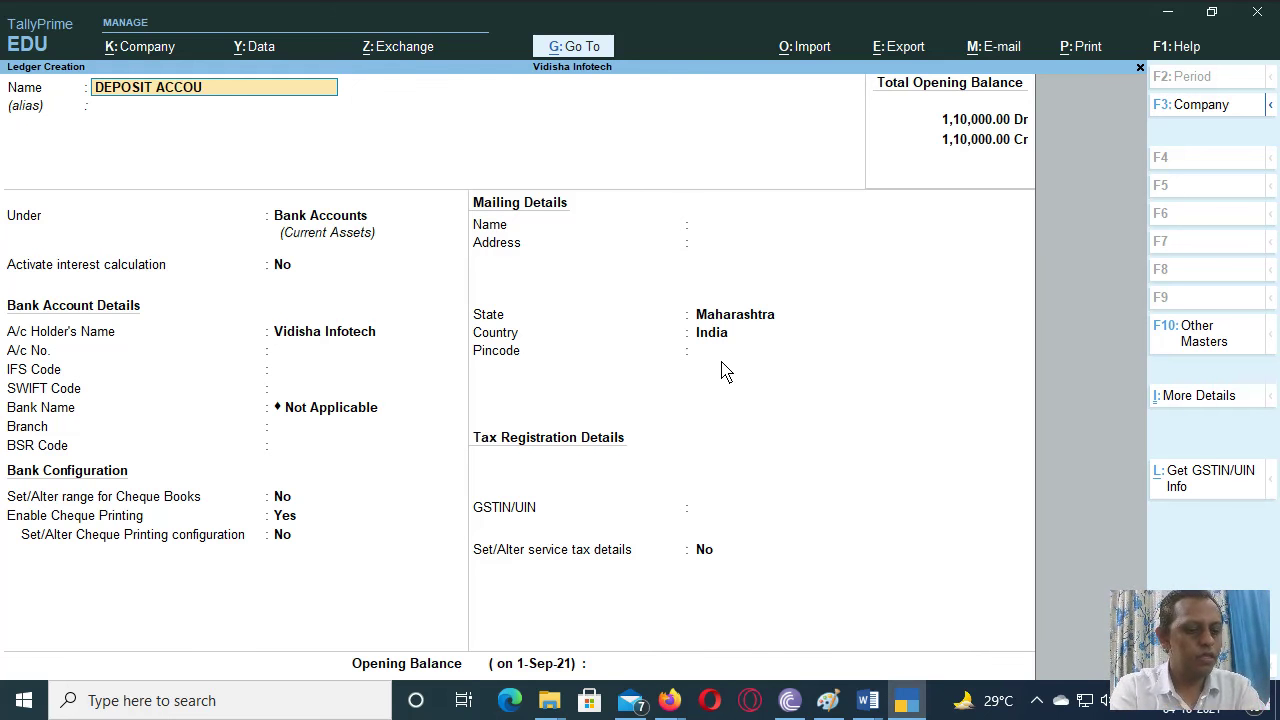
text(NT)
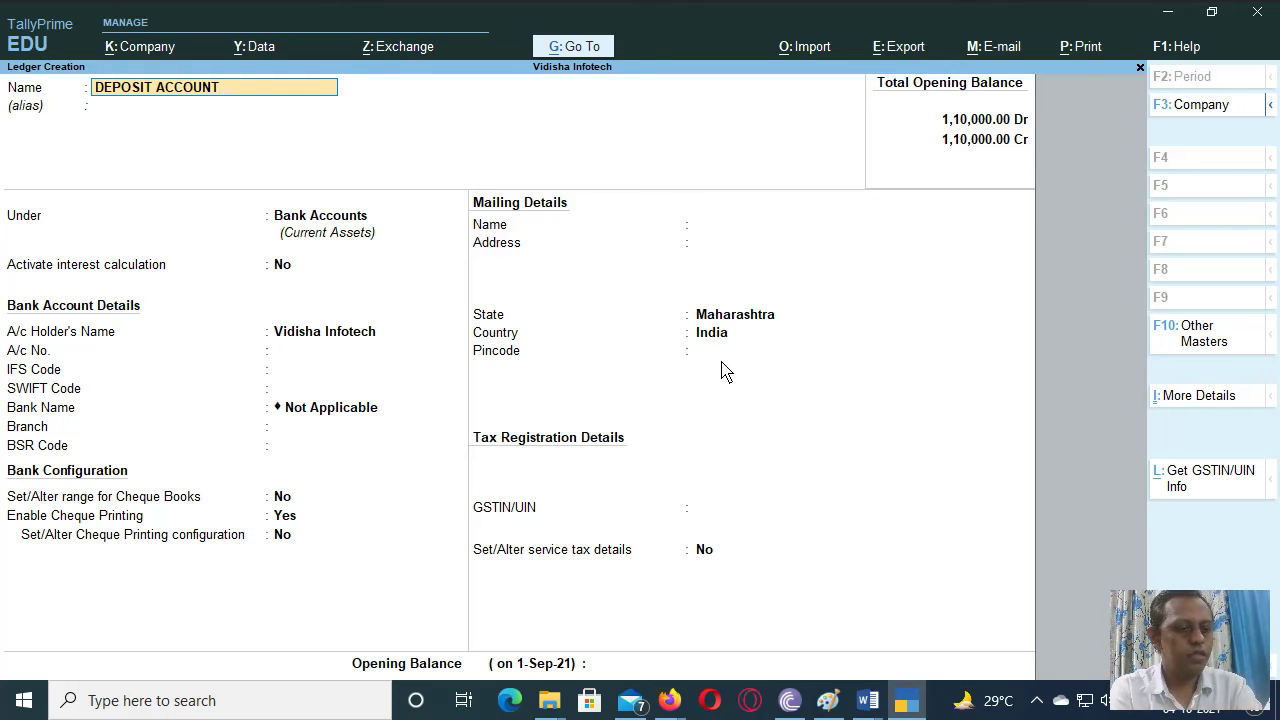
Step: Switch to the third training document in Word and look through its text and trial balance for the deposit account's group classification
key(alt+Tab)
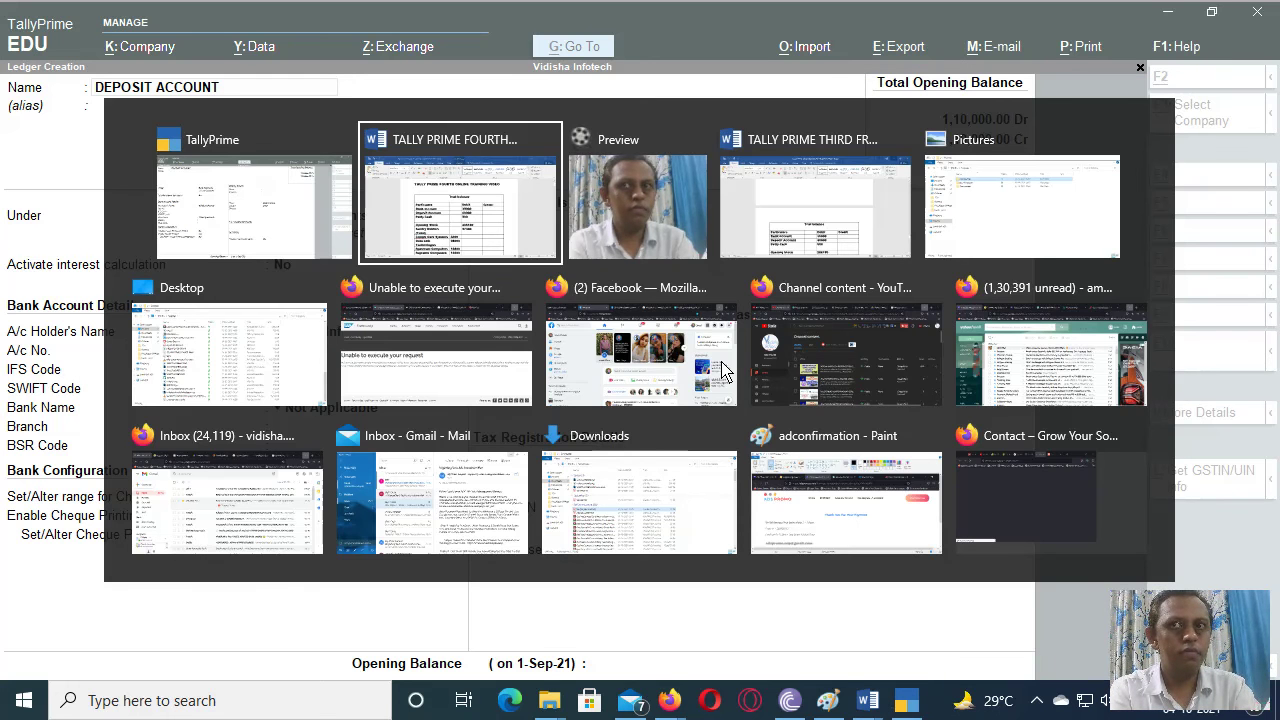
key(Tab)
key(Tab)
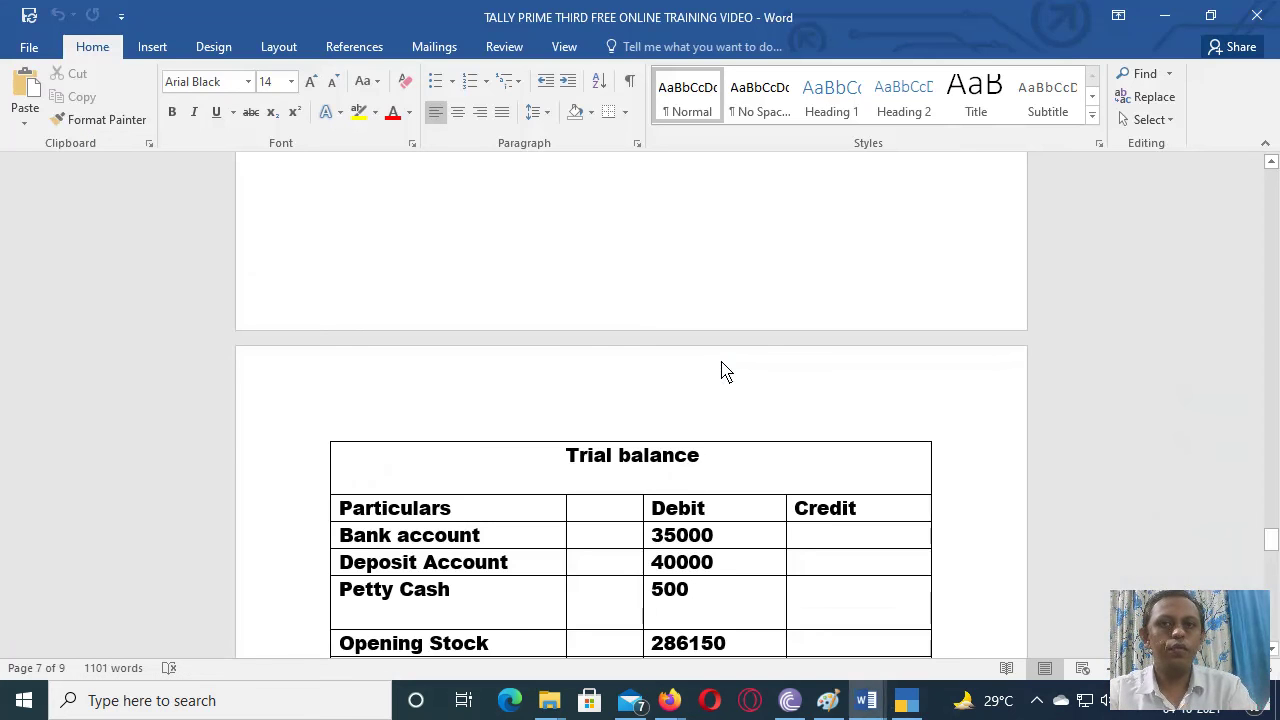
scroll(724, 370, down, 3)
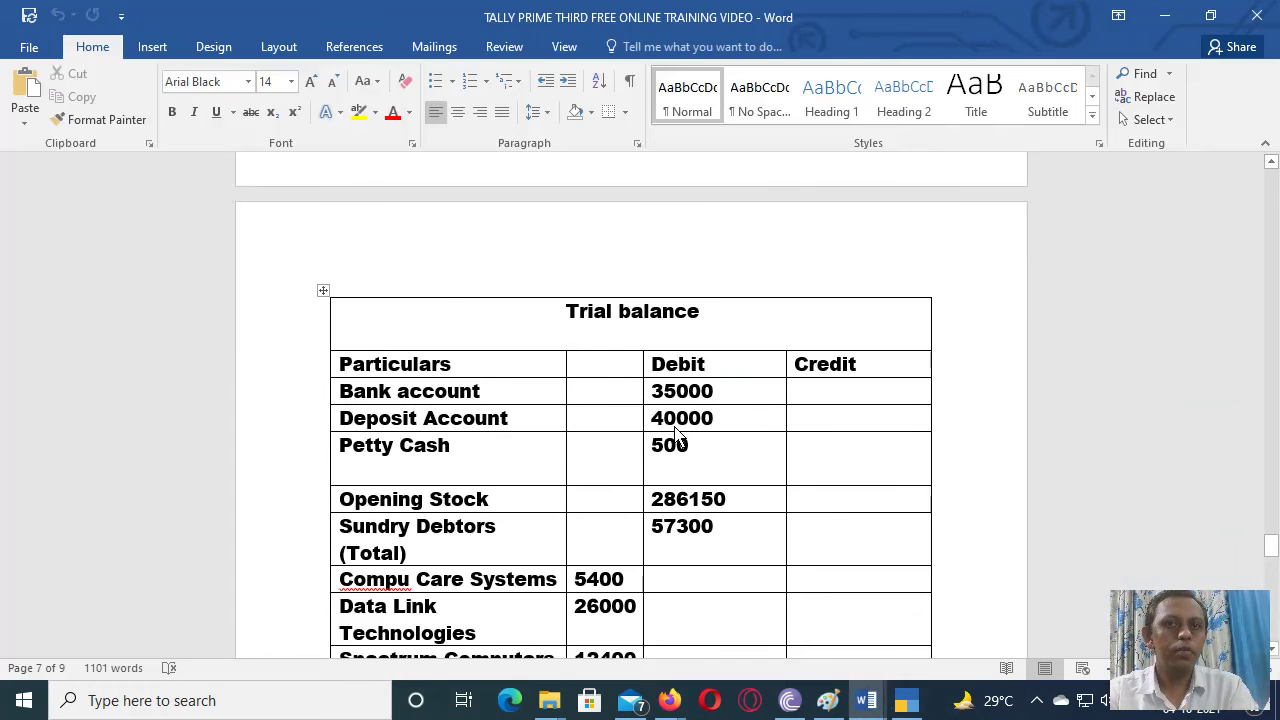
scroll(678, 428, down, 20)
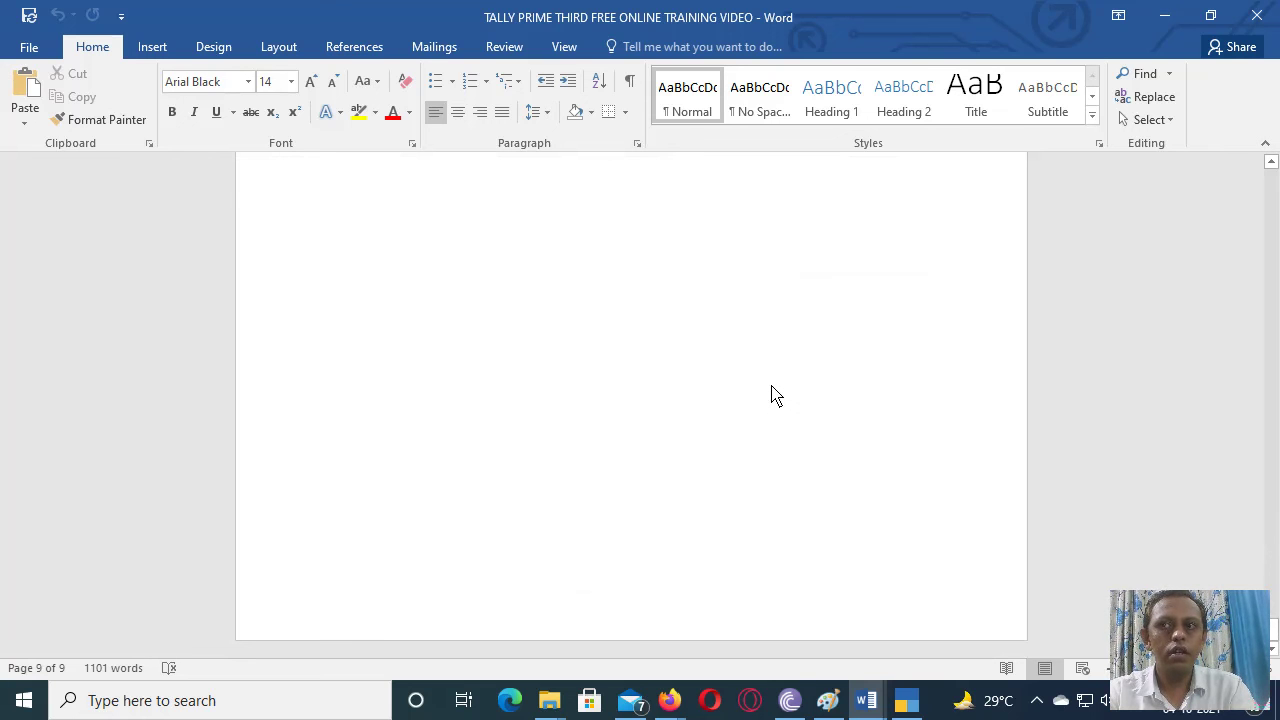
scroll(771, 396, up, 5)
scroll(771, 396, down, 5)
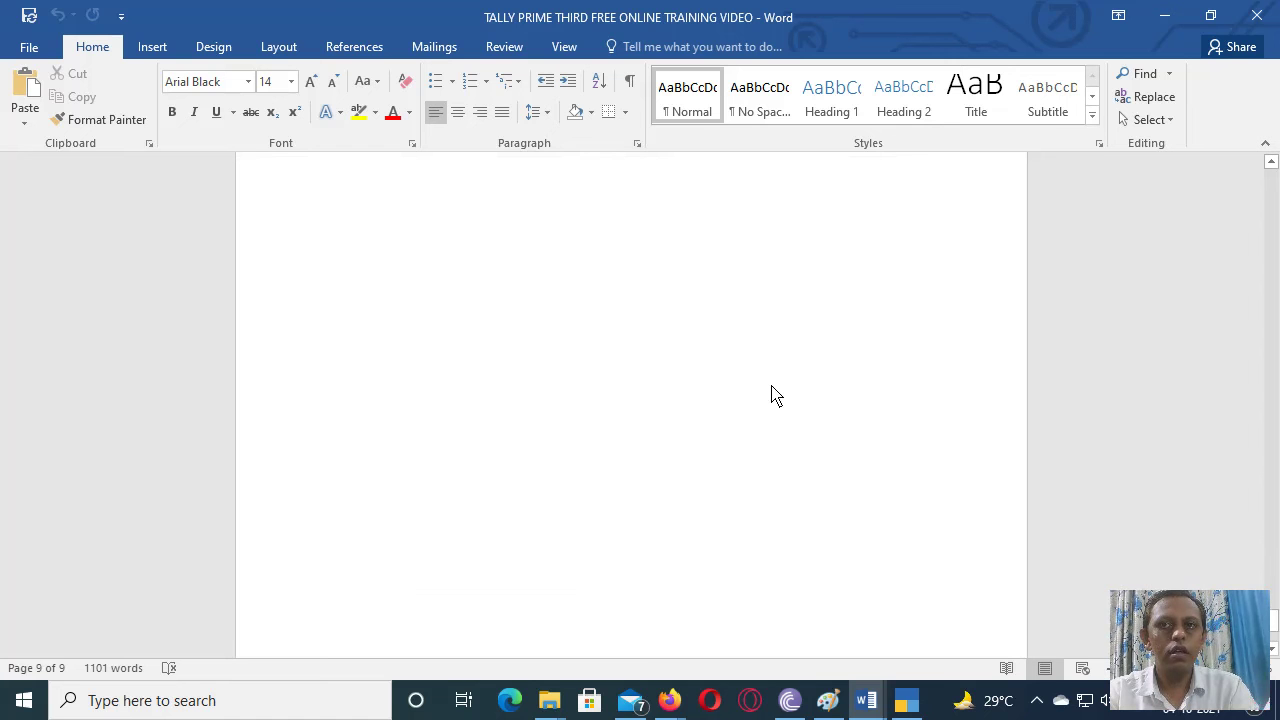
scroll(771, 396, up, 2)
scroll(771, 396, up, 15)
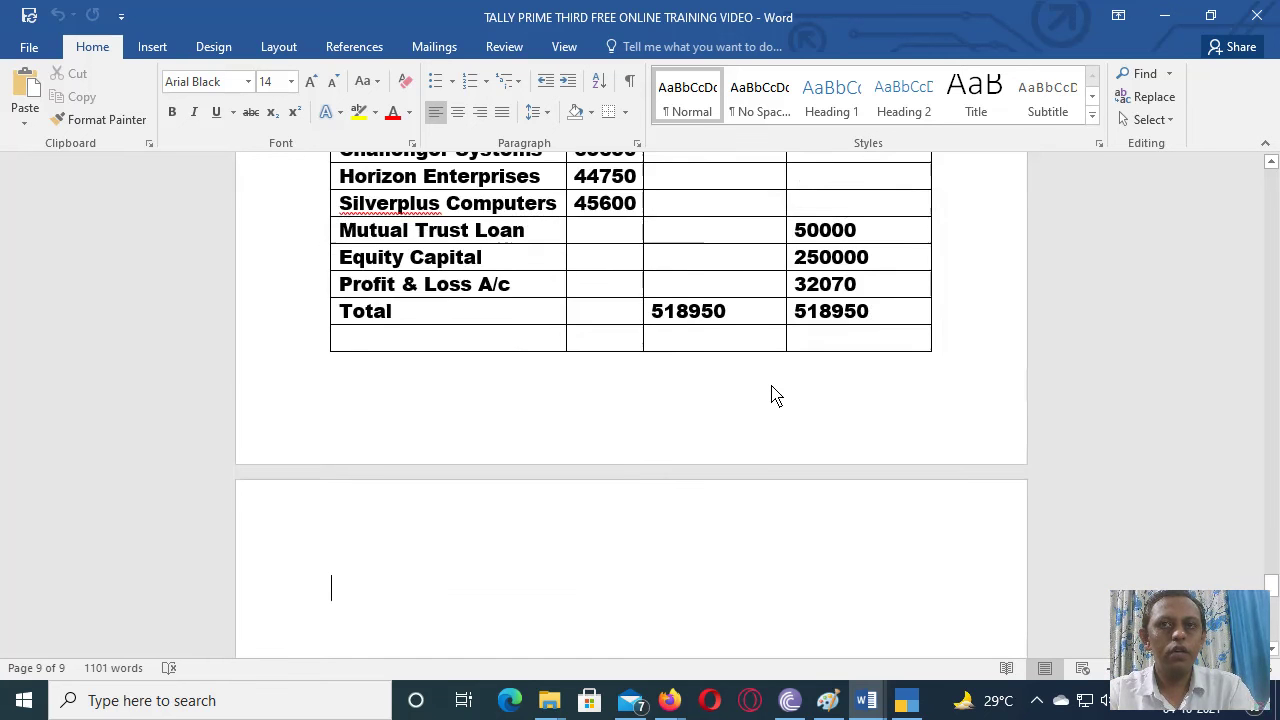
scroll(771, 396, up, 15)
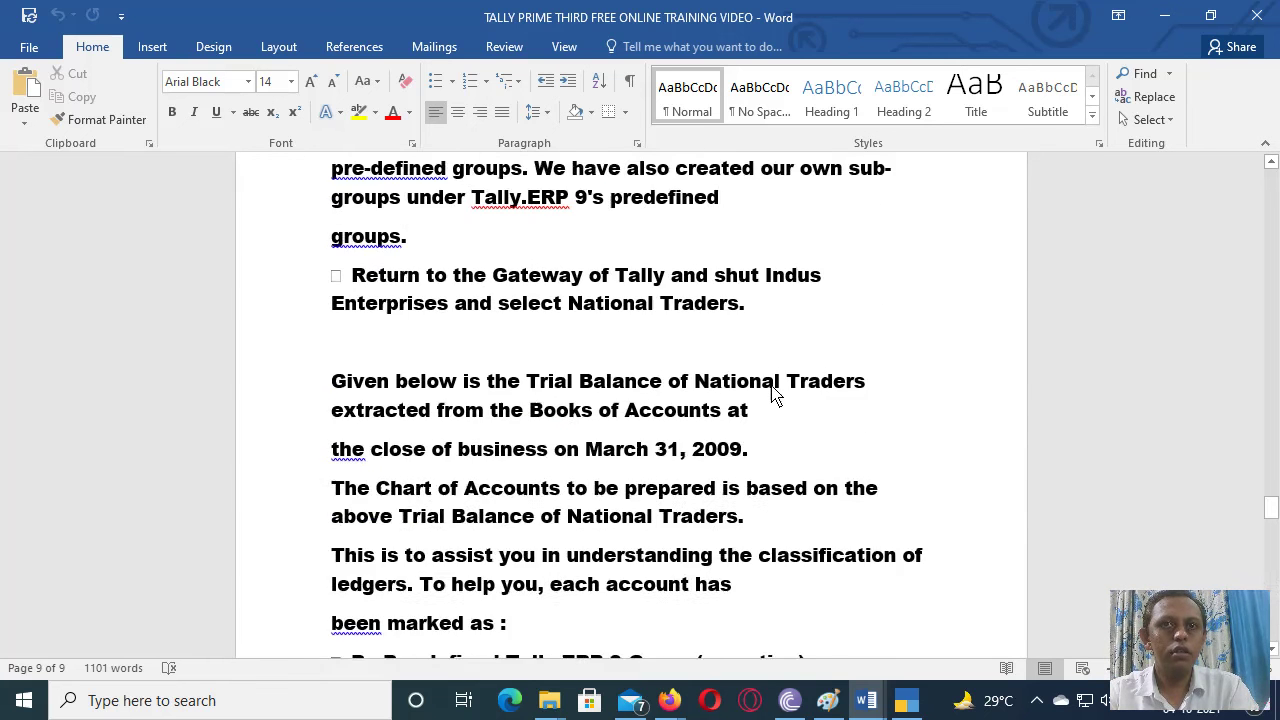
scroll(771, 396, up, 15)
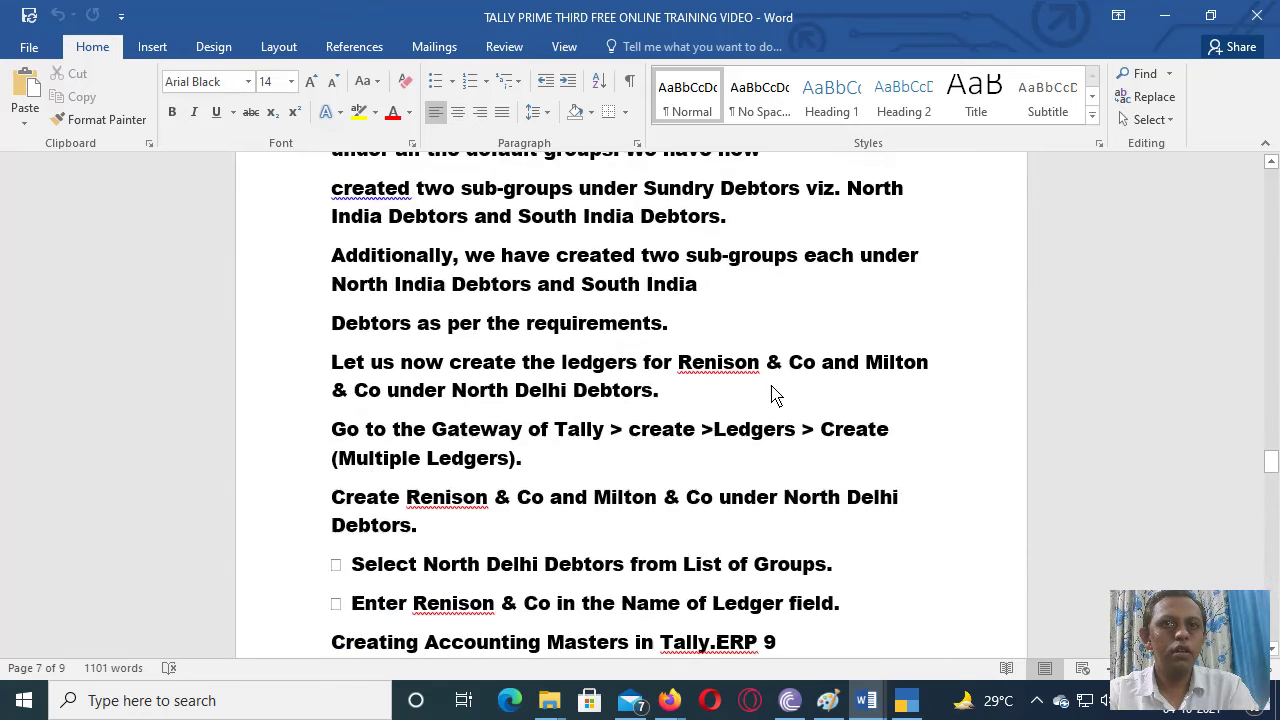
scroll(771, 396, up, 3)
scroll(771, 396, down, 10)
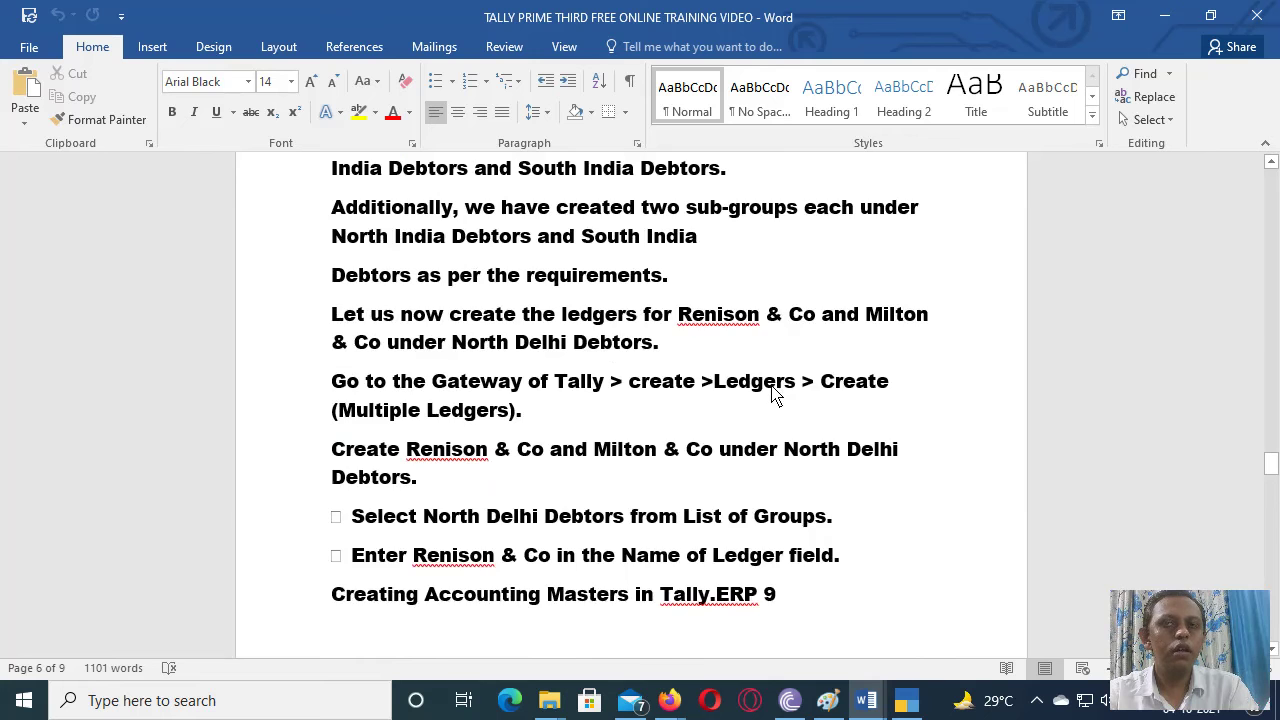
scroll(771, 396, down, 12)
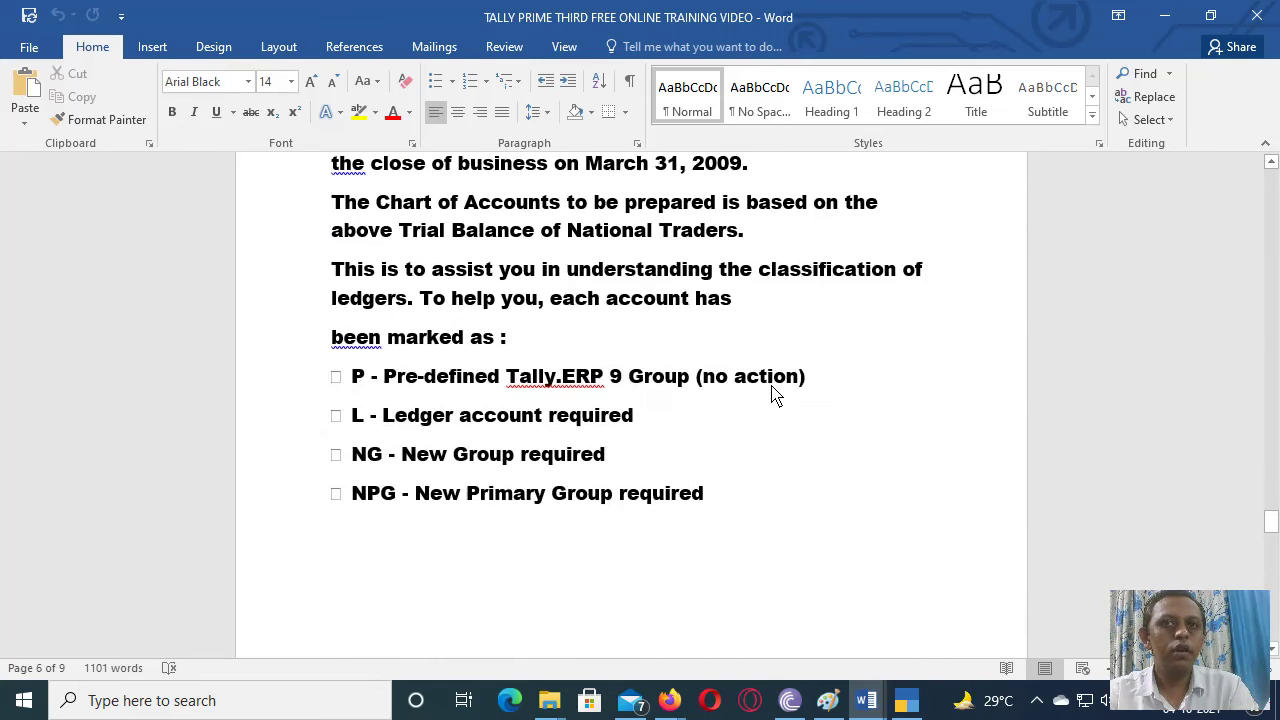
scroll(771, 396, down, 15)
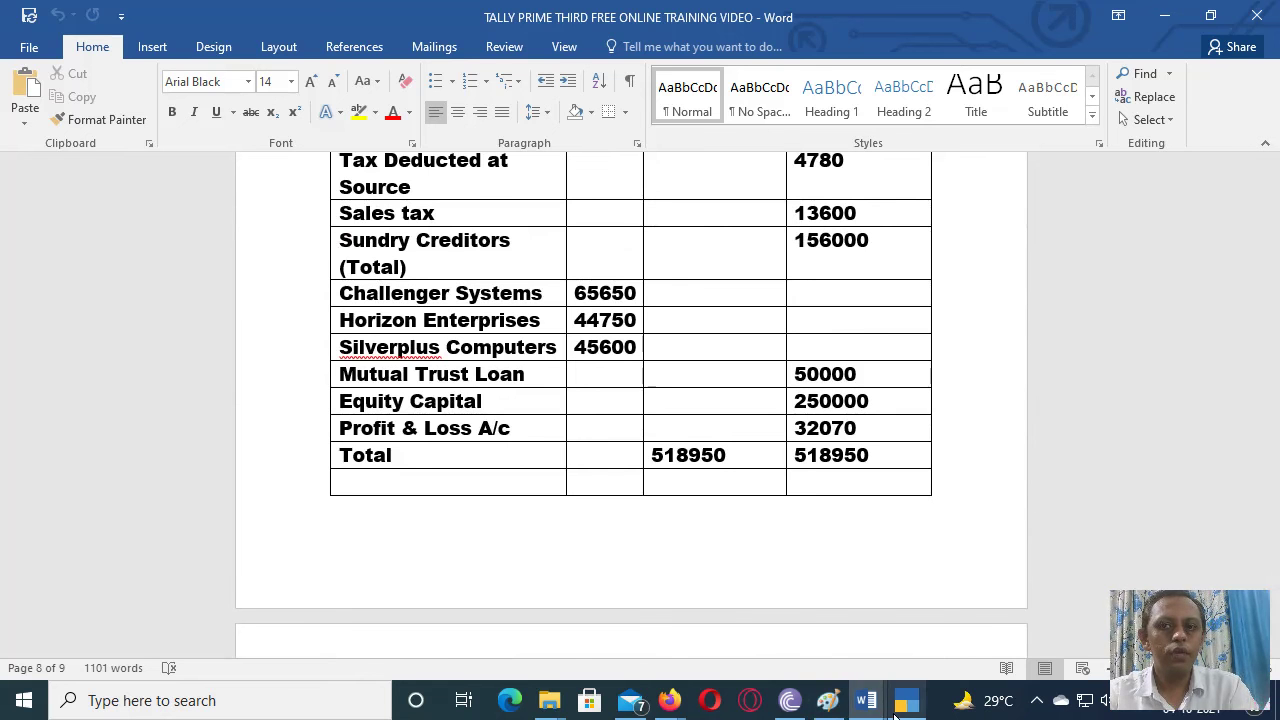
Step: Look up Deposit Account's group in the assets chart of the fourth training document, and return to the TallyPrime ledger form
mouse_move(866, 700)
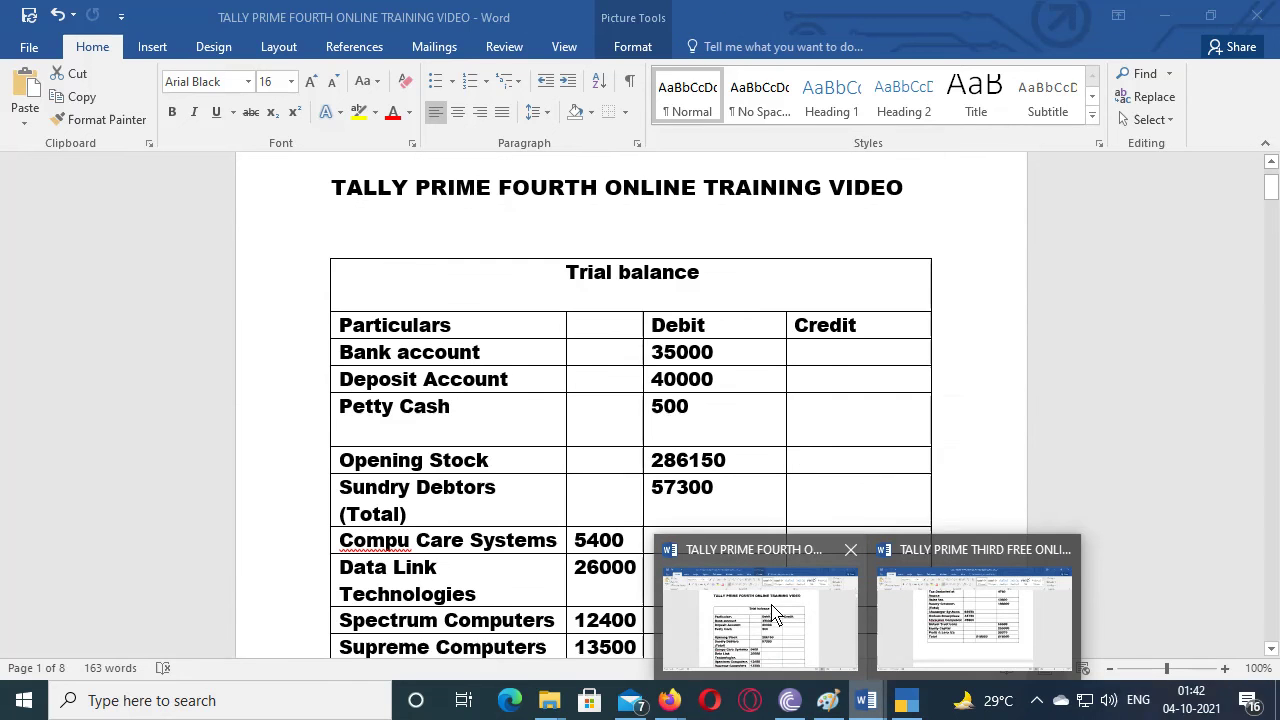
click(775, 612)
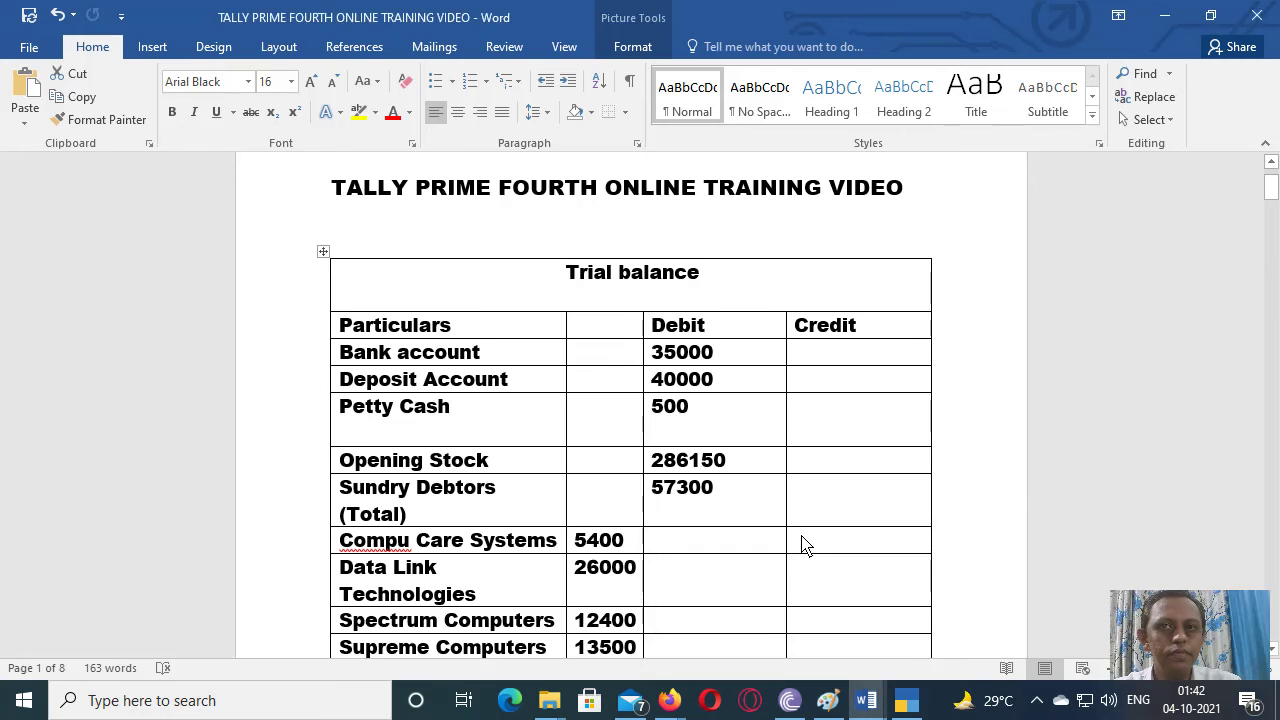
scroll(805, 545, down, 20)
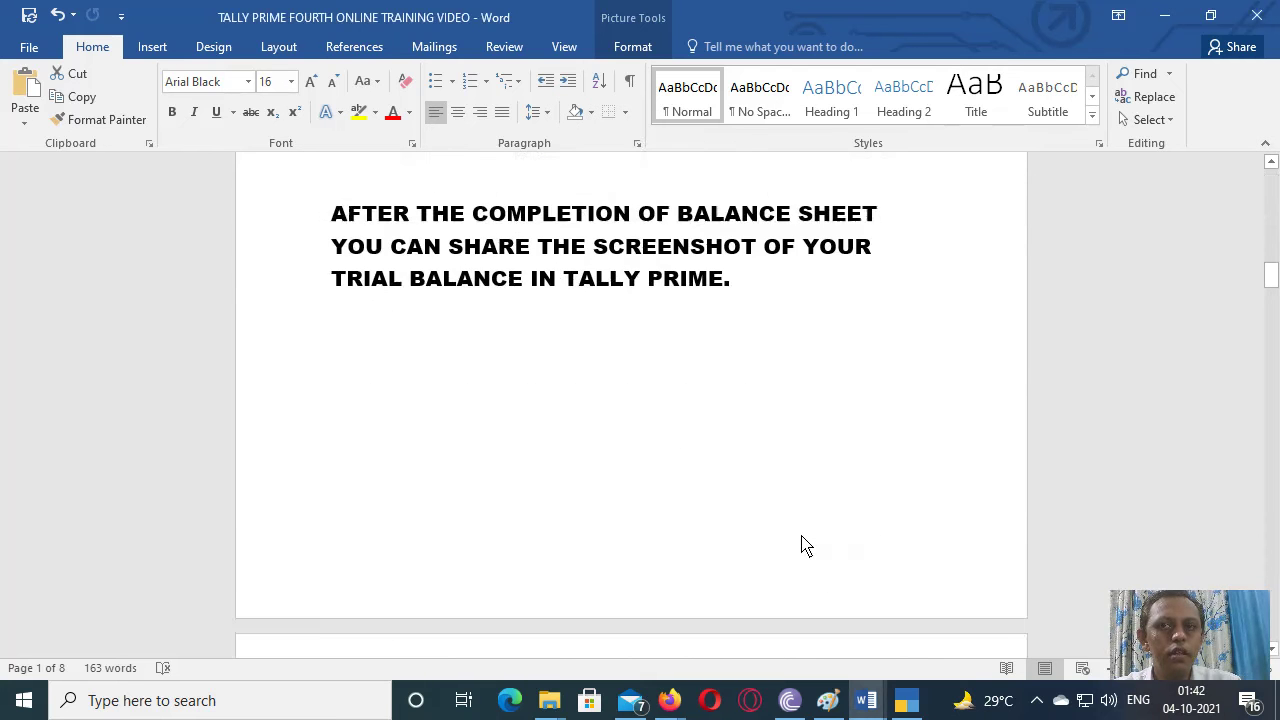
scroll(805, 545, down, 10)
scroll(805, 545, up, 3)
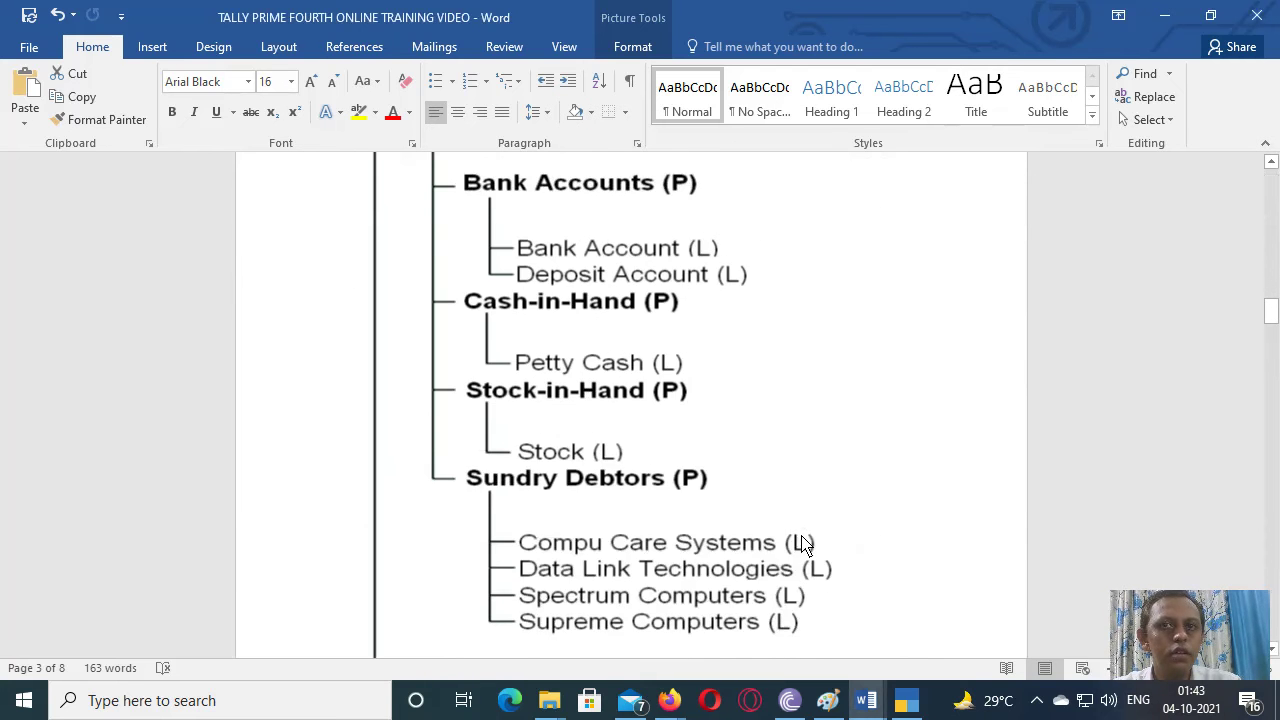
scroll(805, 545, up, 3)
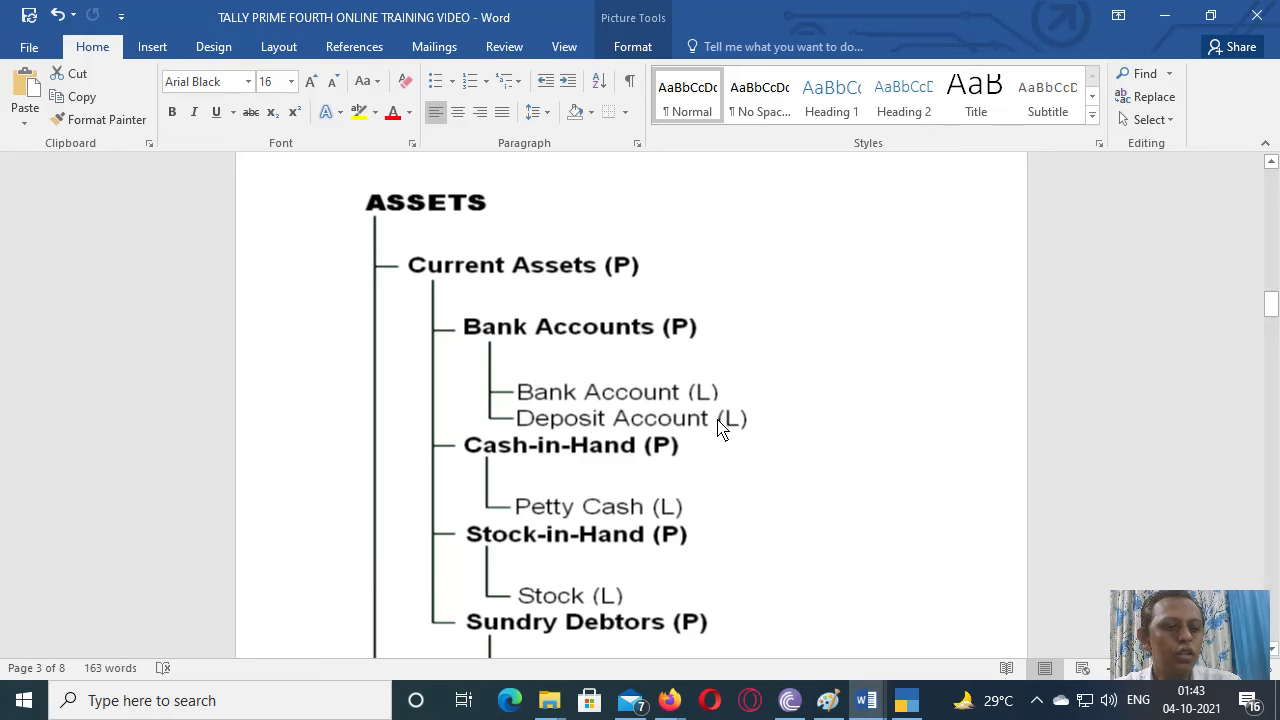
key(alt+Tab)
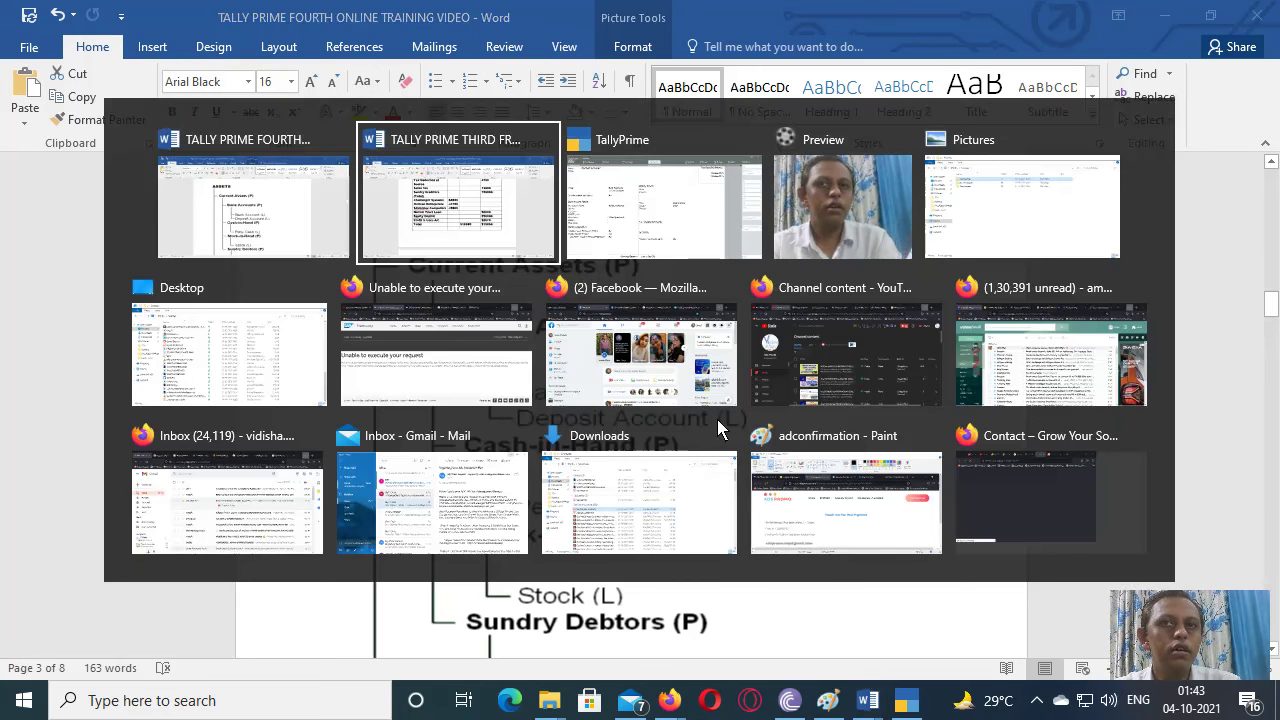
key(alt+Tab)
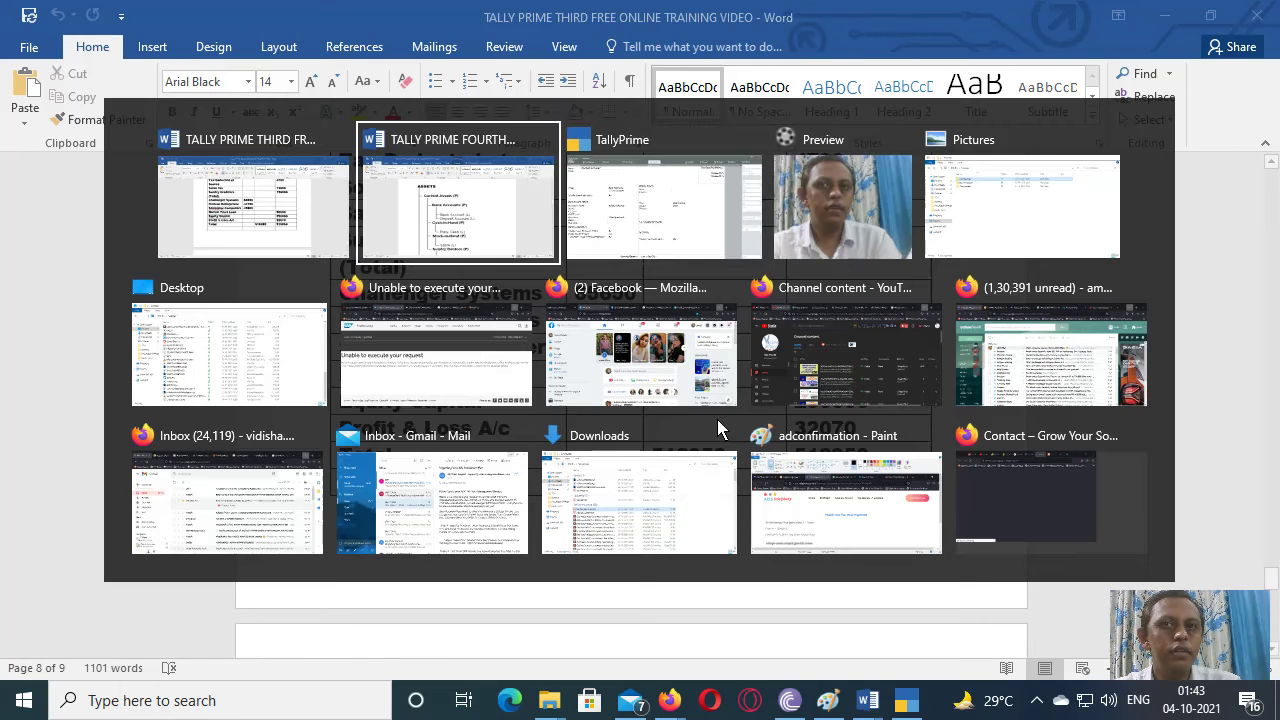
key(alt+Tab)
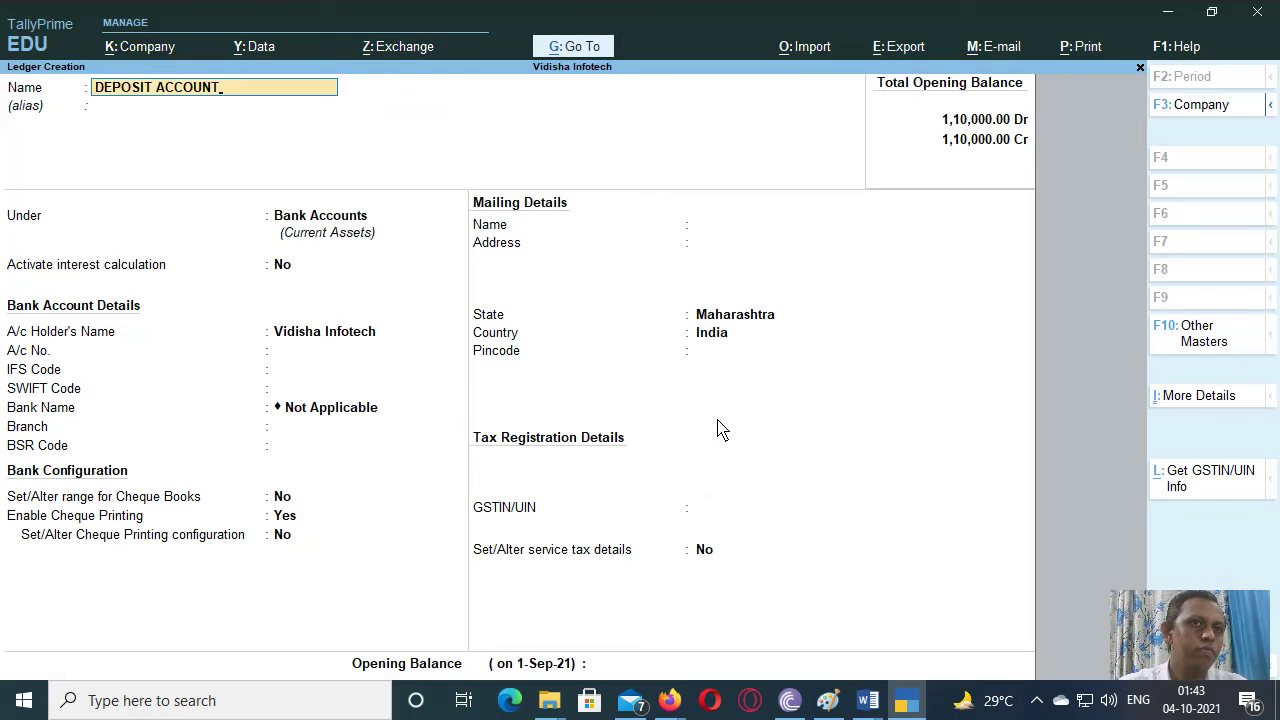
Step: Leave the alias blank and place the DEPOSIT ACCOUNT ledger under the Bank Accounts group
key(Return)
key(Return)
key(Return)
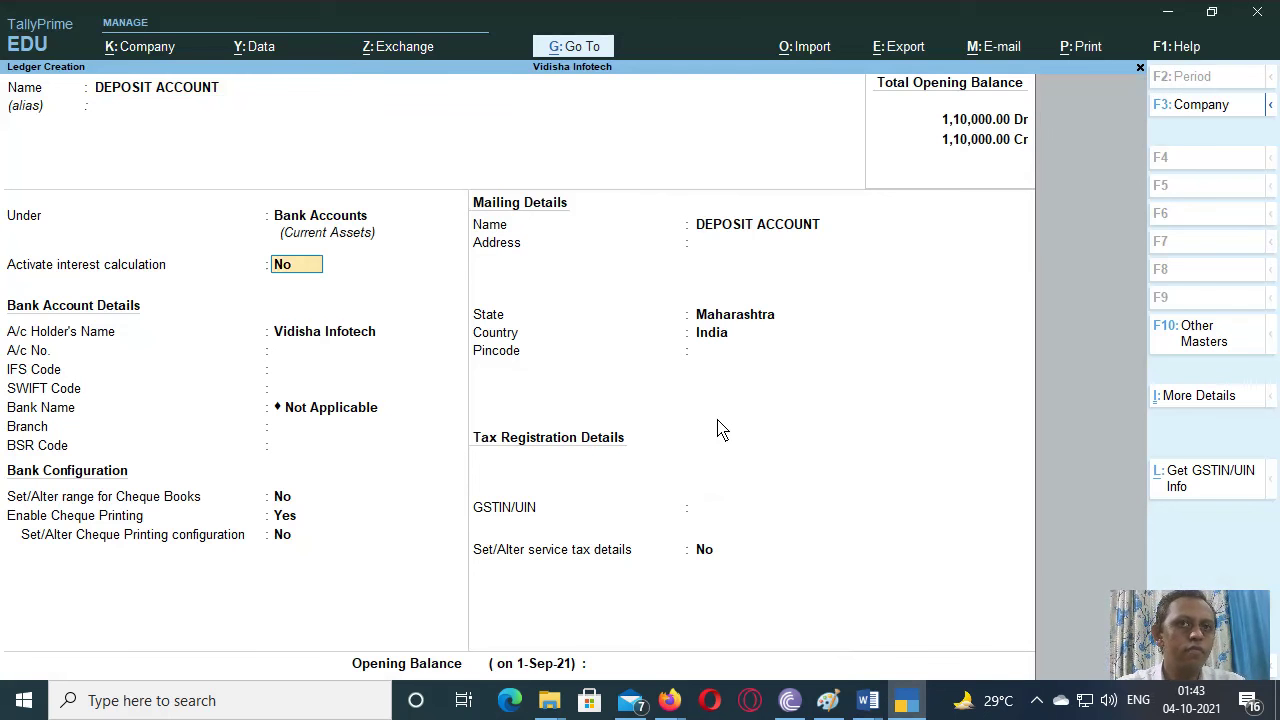
Step: Keep interest calculation off and accept the default bank details and cheque settings for DEPOSIT ACCOUNT, leaving the account number and bank codes blank
key(Return)
key(Return)
key(Return)
key(Return)
key(Return)
key(Return)
key(Return)
key(Return)
key(Return)
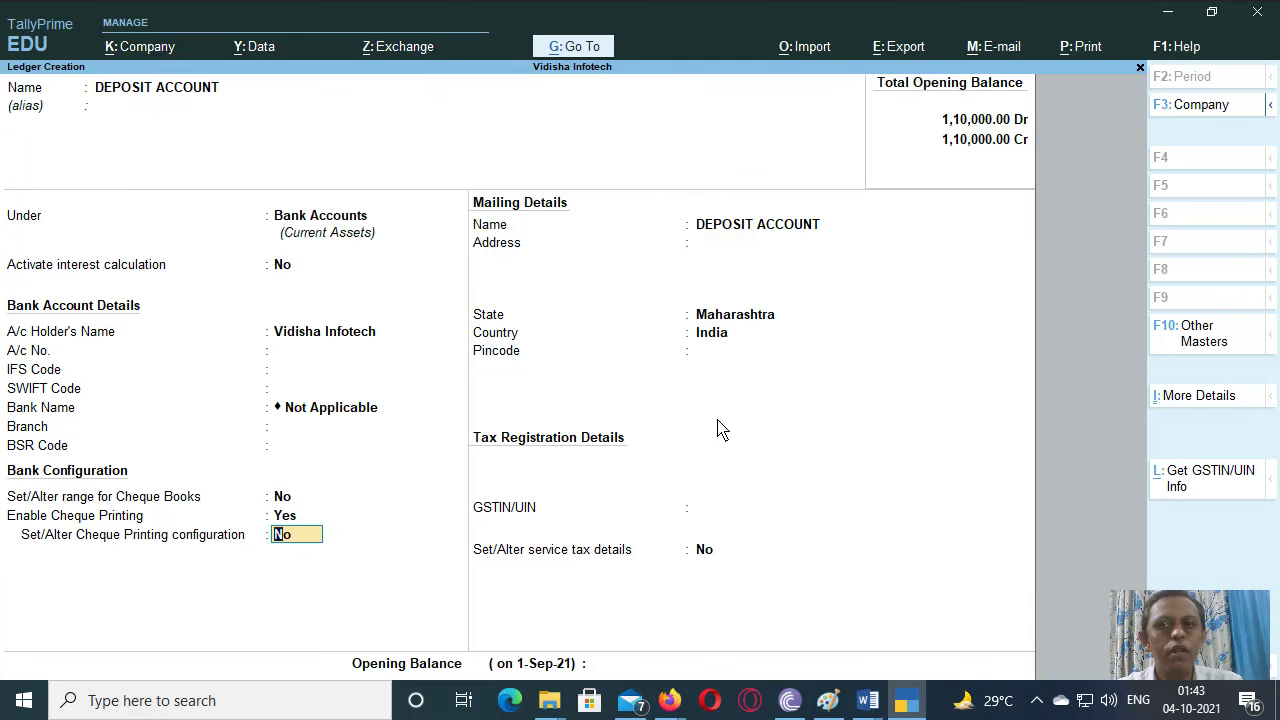
key(Return)
Step: Keep the default cheque printing configuration and mailing details for DEPOSIT ACCOUNT, leaving its pincode and GSTIN/UIN blank
key(Return)
key(Return)
key(Return)
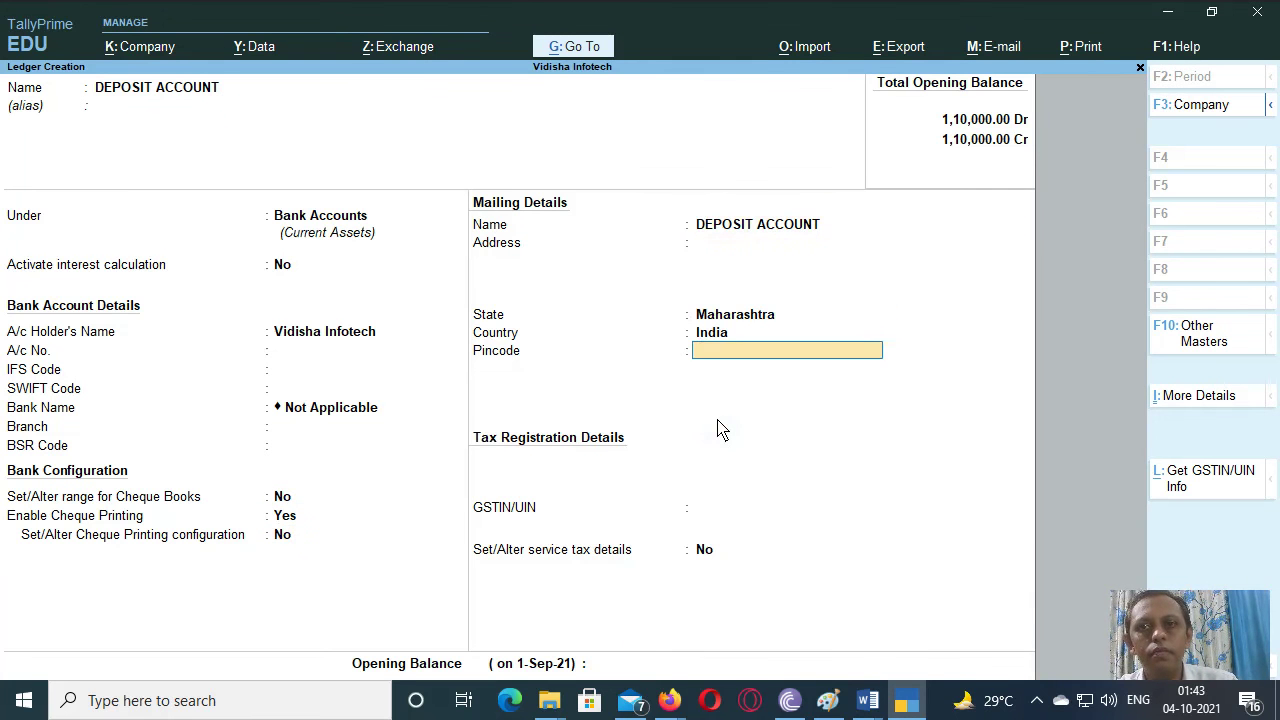
key(Return)
key(Return)
key(Return)
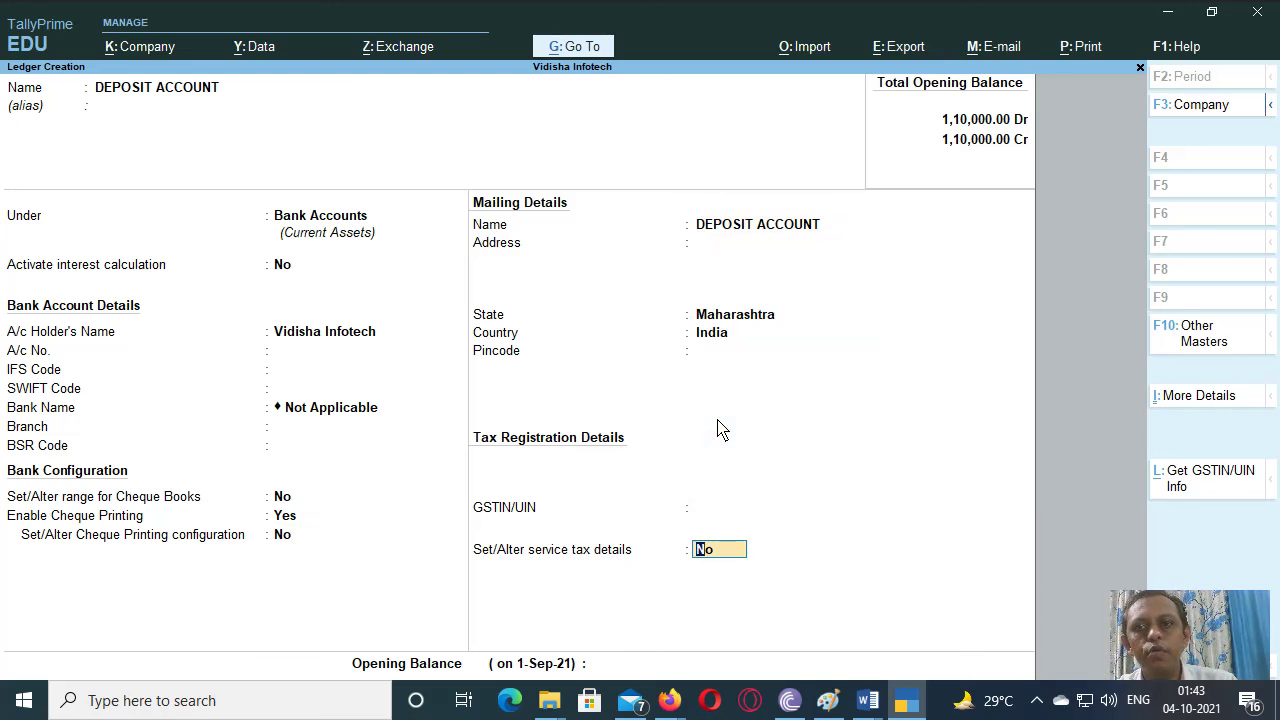
Step: Keep service tax details off, enter a 40000 debit opening balance for DEPOSIT ACCOUNT, and save the ledger
key(Return)
text(40)
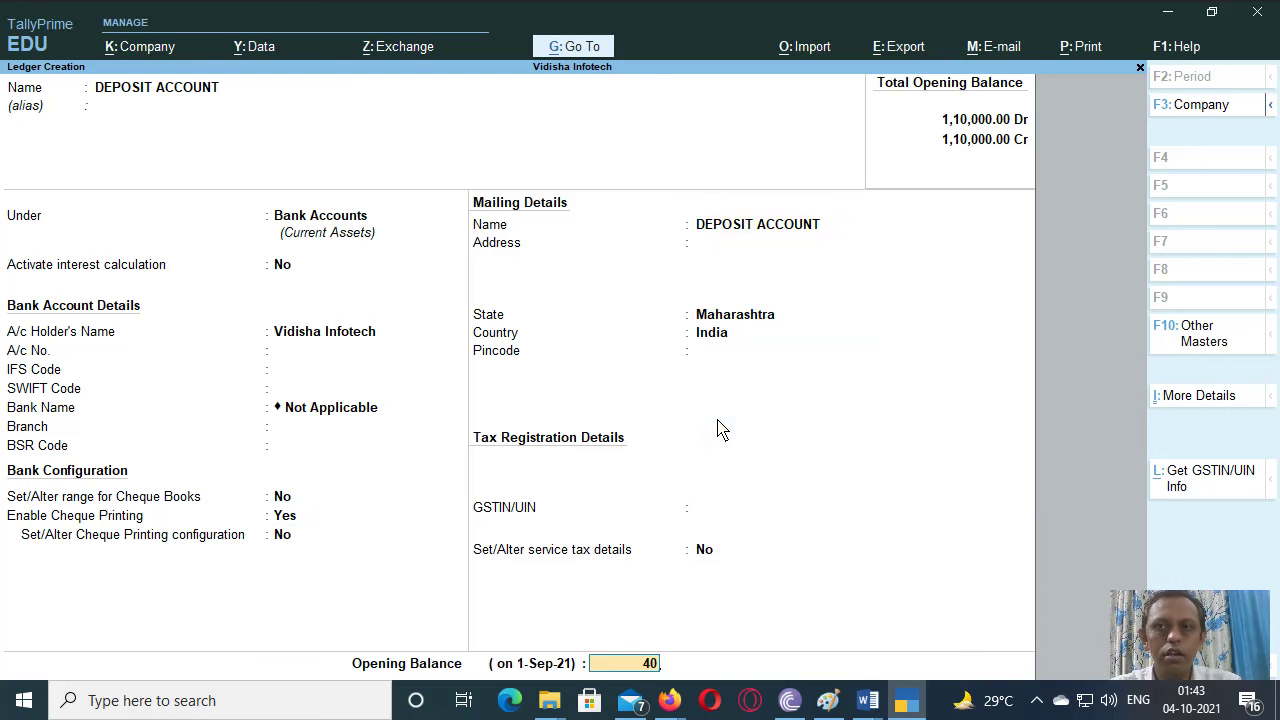
text(000)
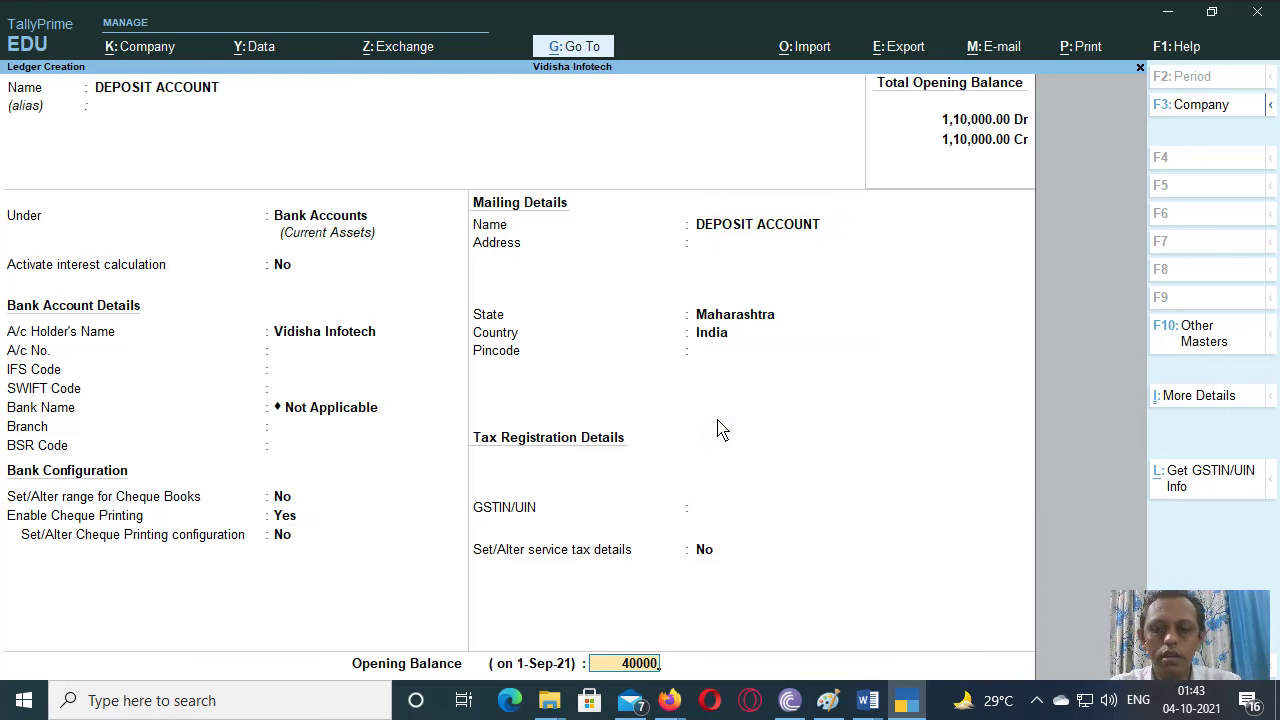
key(Return)
key(Return)
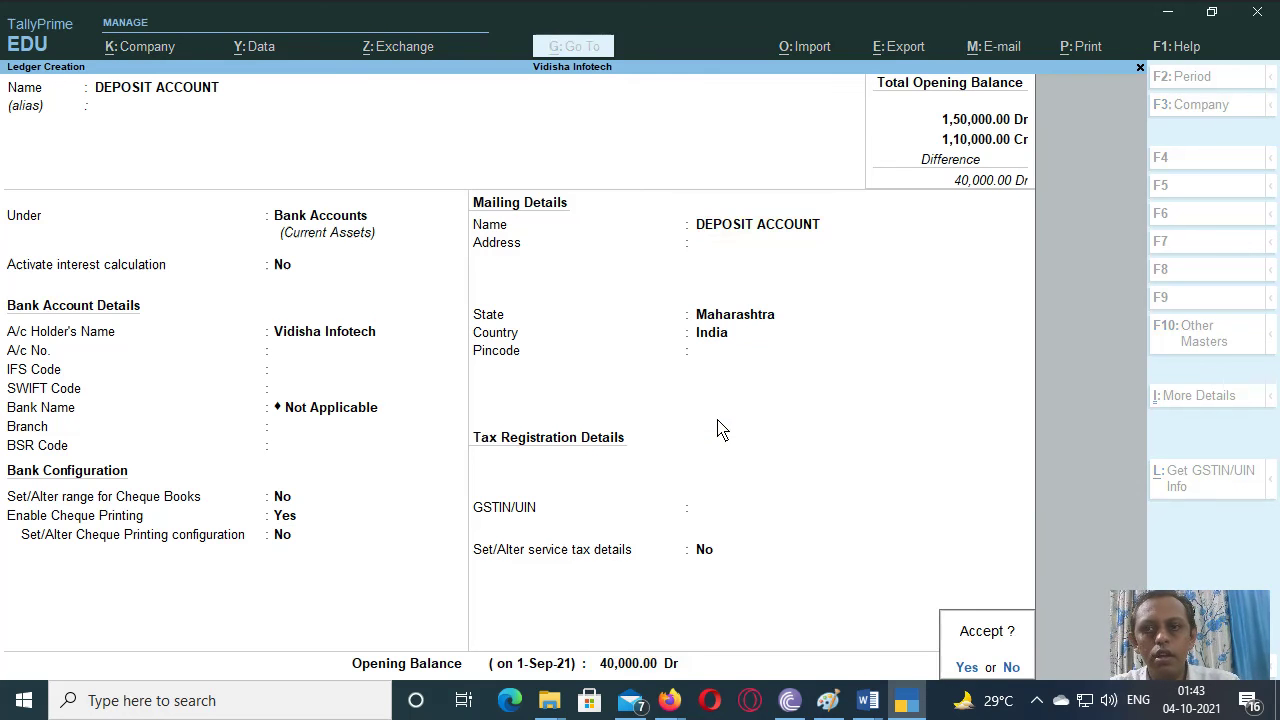
key(Return)
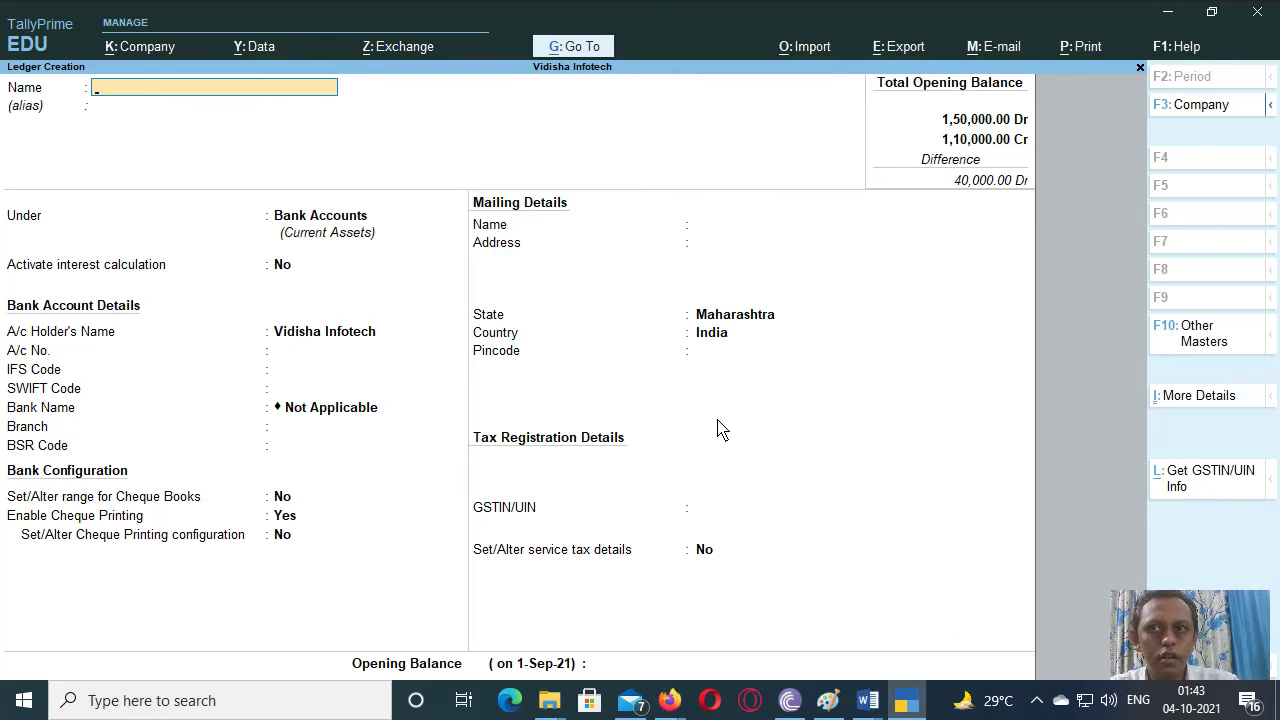
Step: Look up the entry after Deposit Account in the third training document's trial balance in Word, and return to TallyPrime
key(alt+Tab)
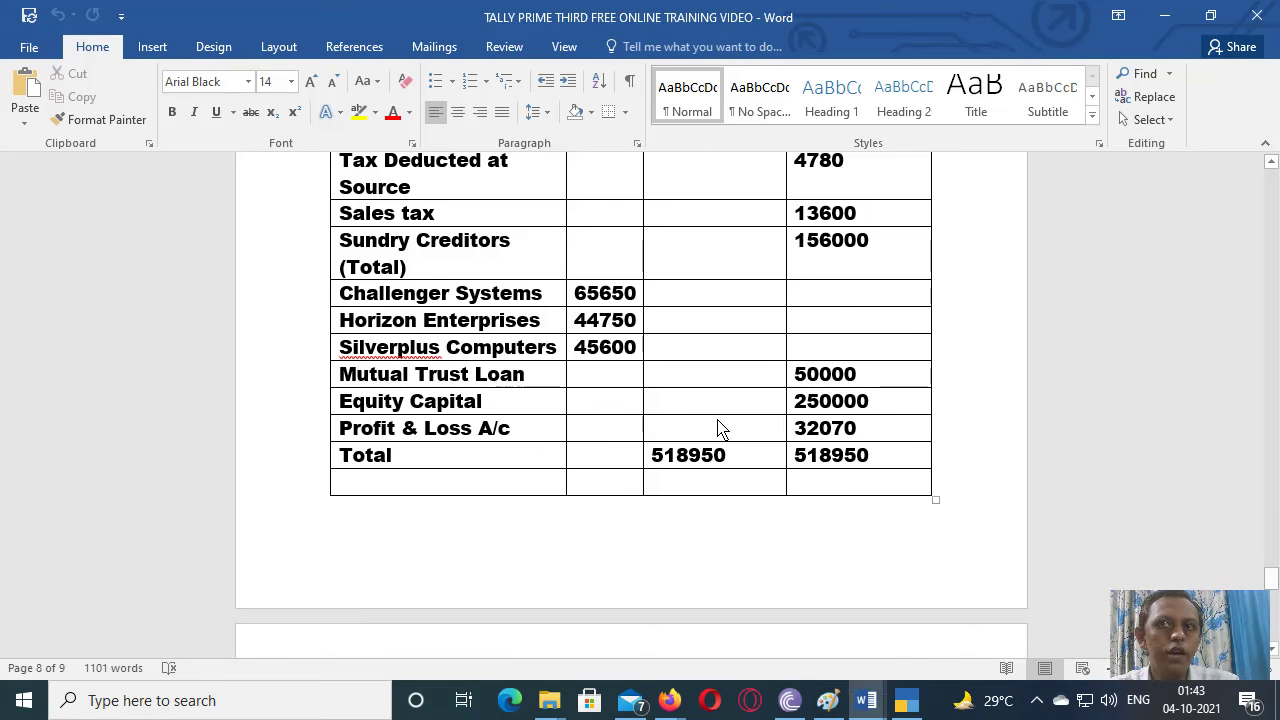
scroll(720, 428, up, 10)
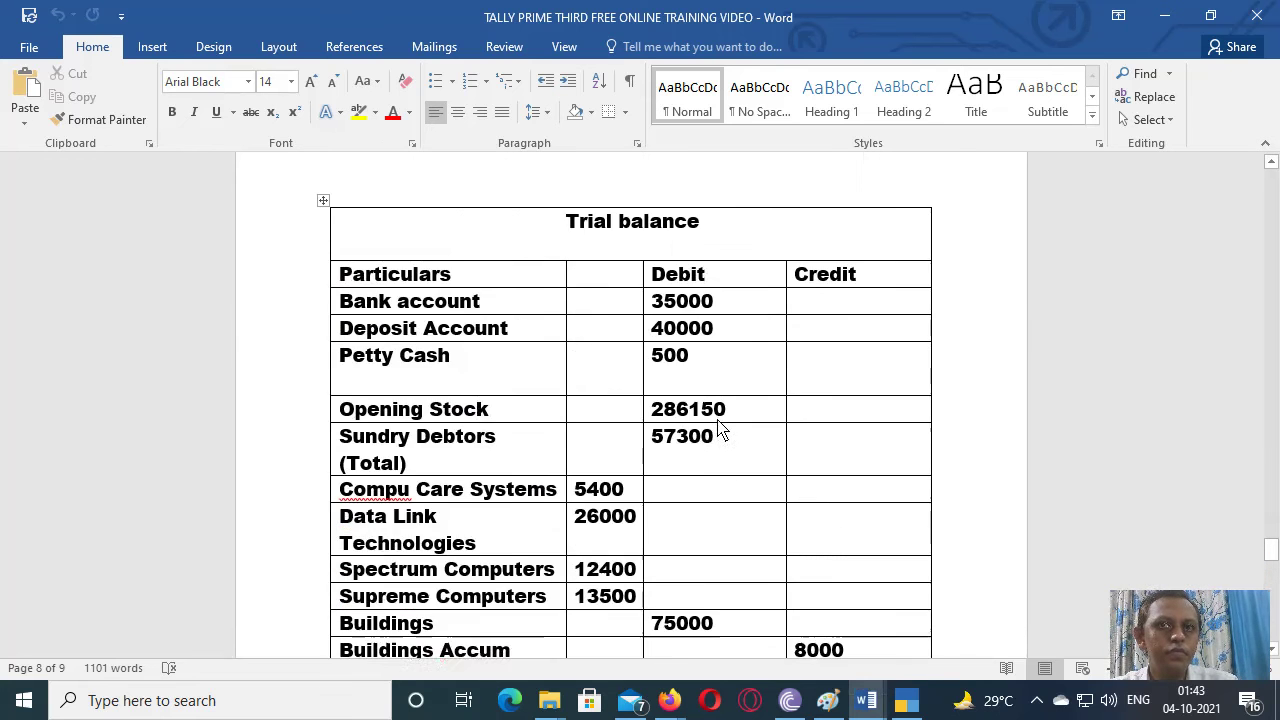
scroll(720, 428, up, 3)
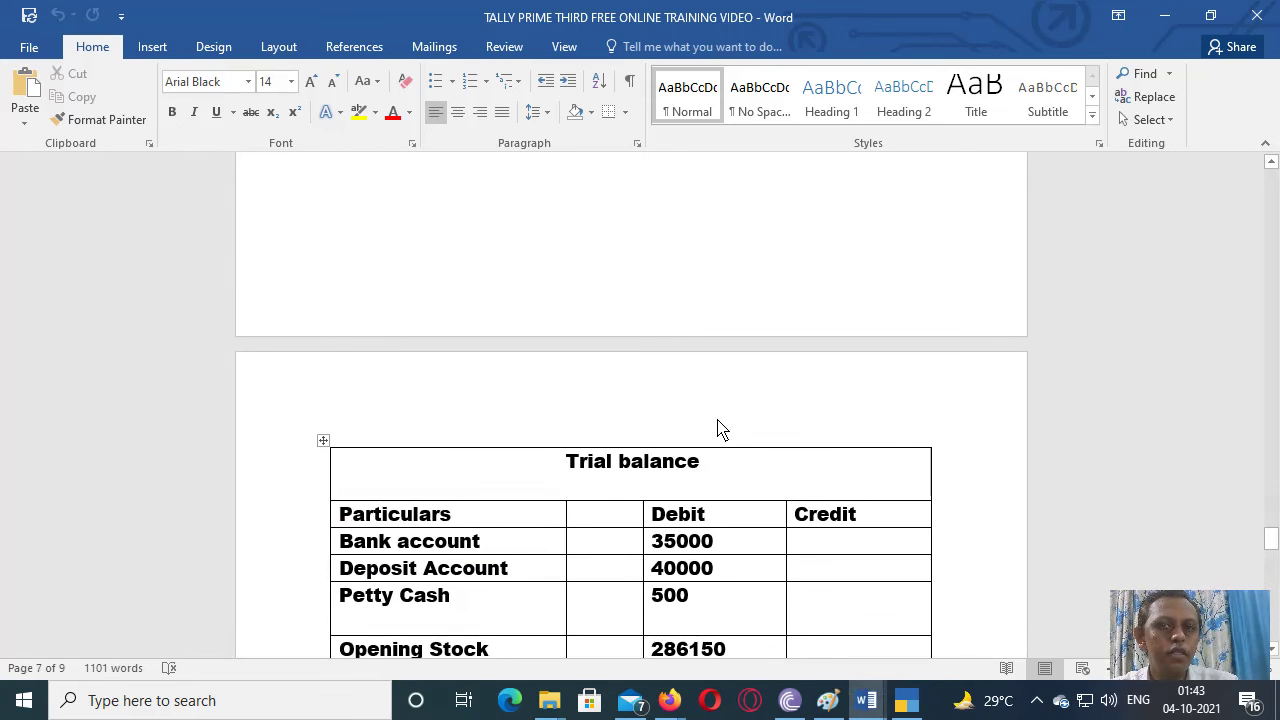
scroll(720, 428, down, 3)
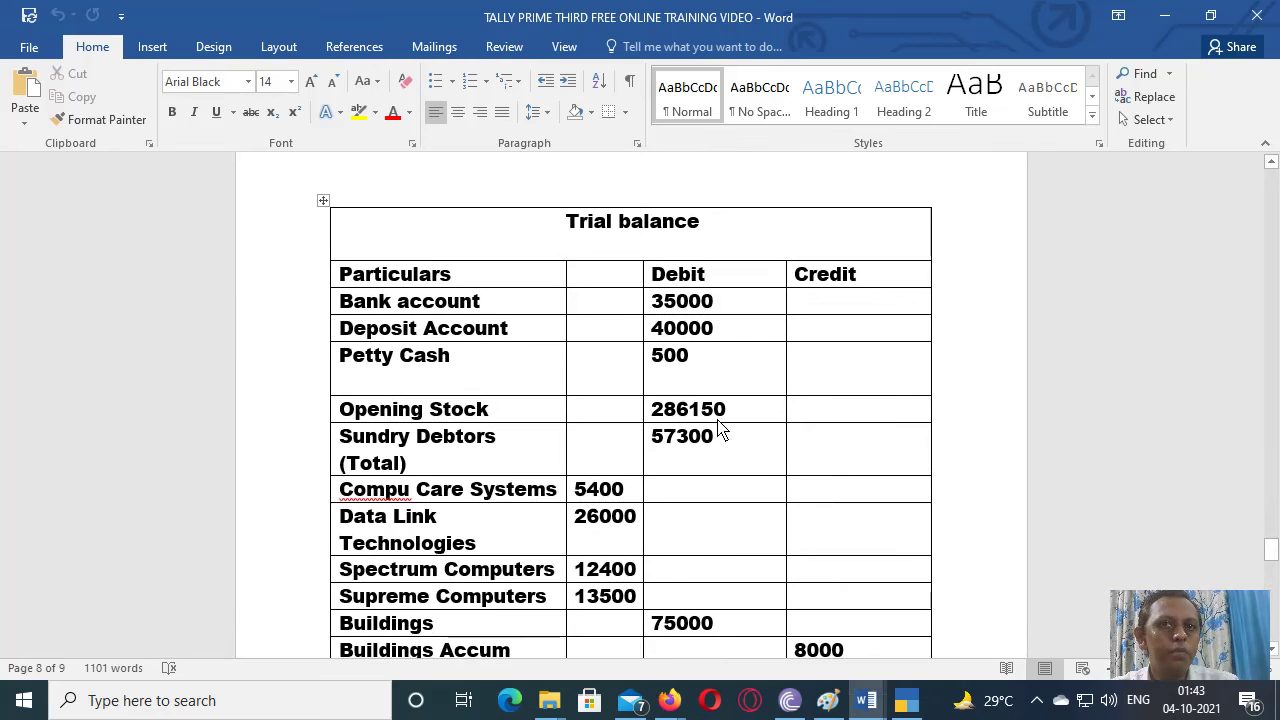
key(alt+Tab)
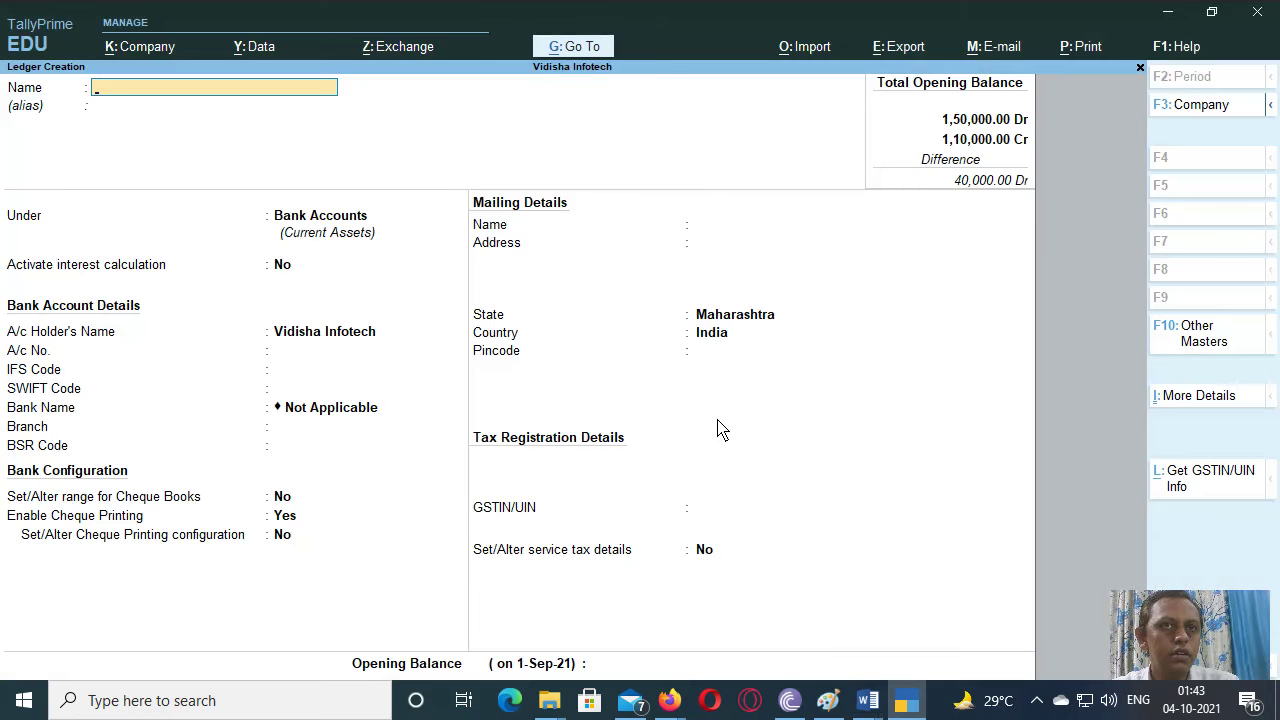
Step: Name the new ledger PRETTY CASH without an alias and place it under the Cash-in-Hand group
text(PRE)
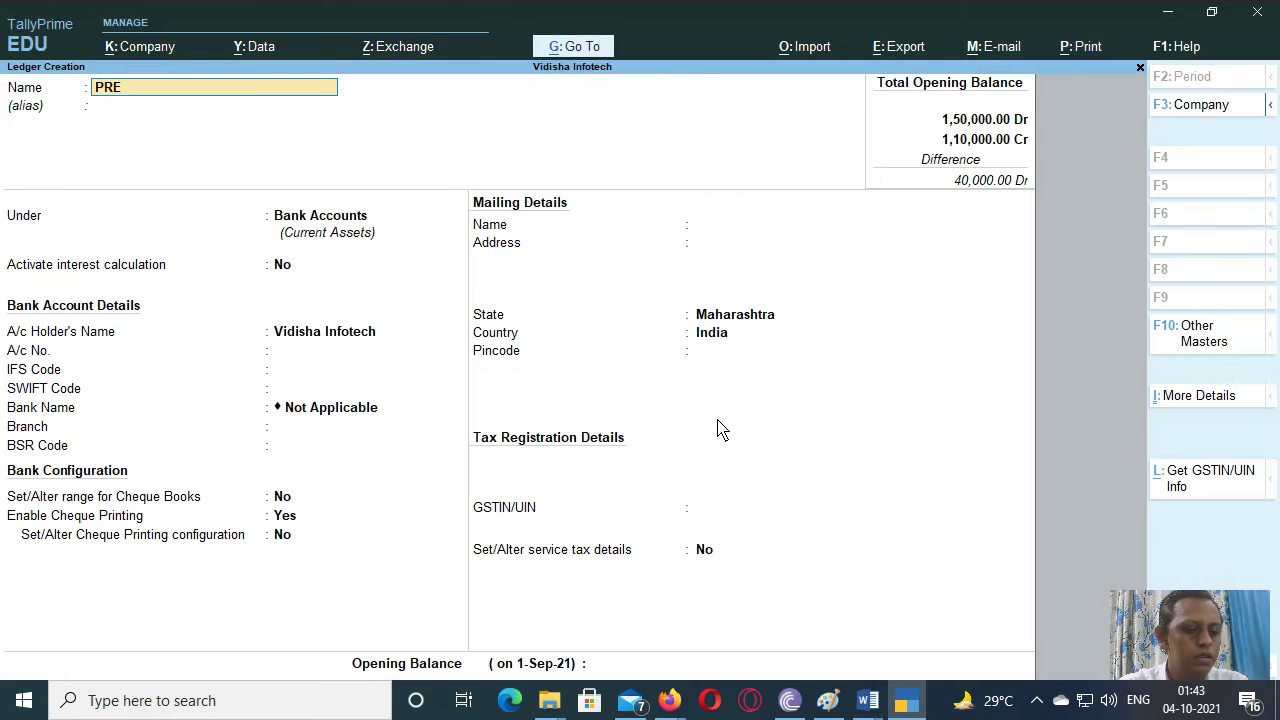
text(TTY )
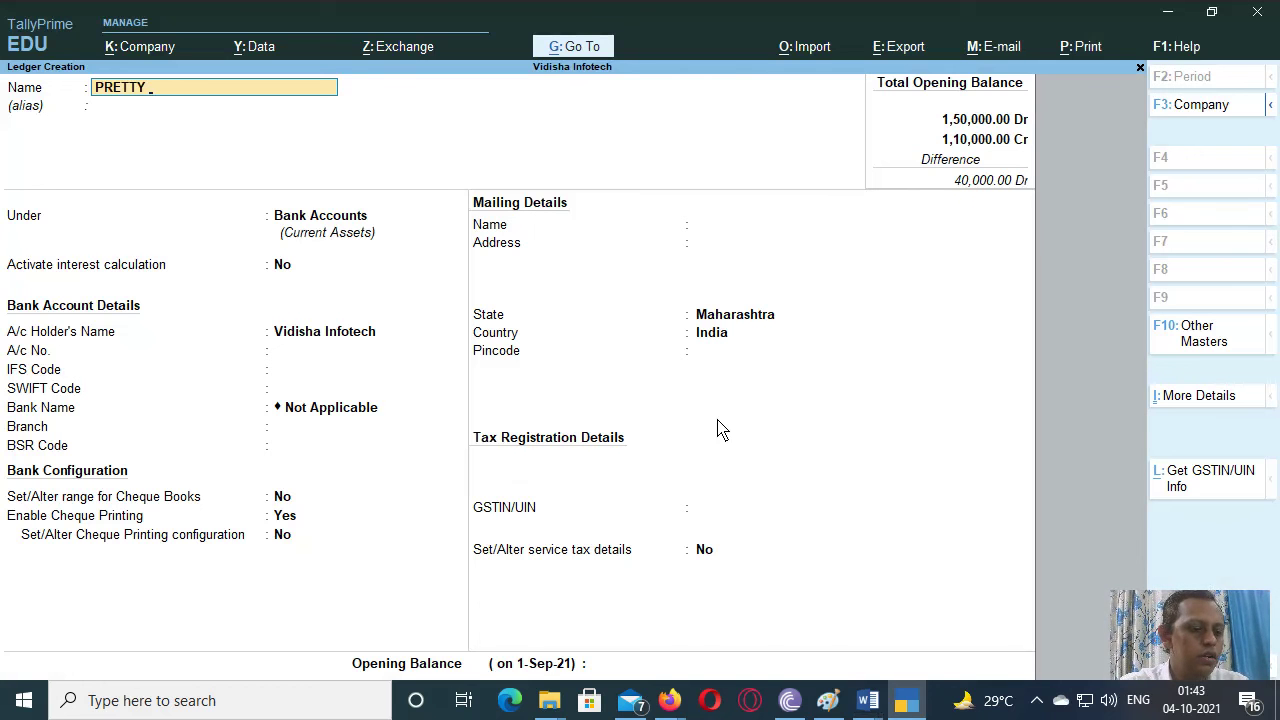
text(CASH)
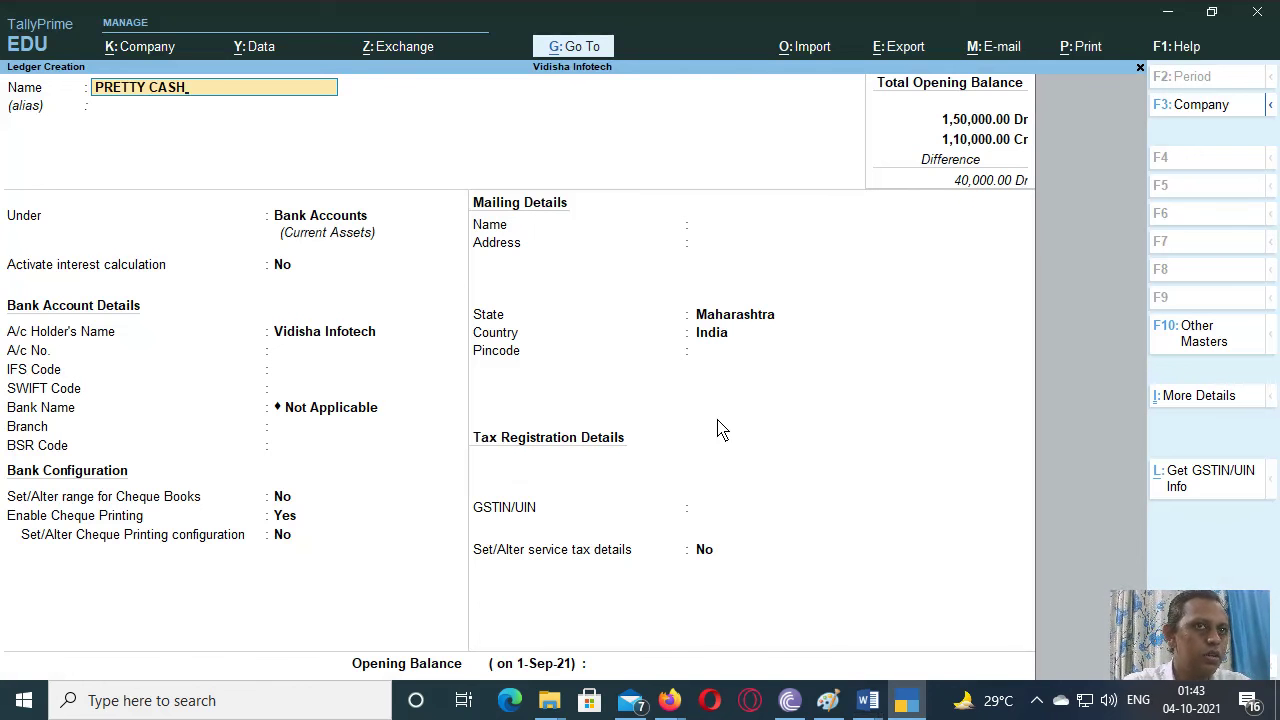
key(Return)
key(Return)
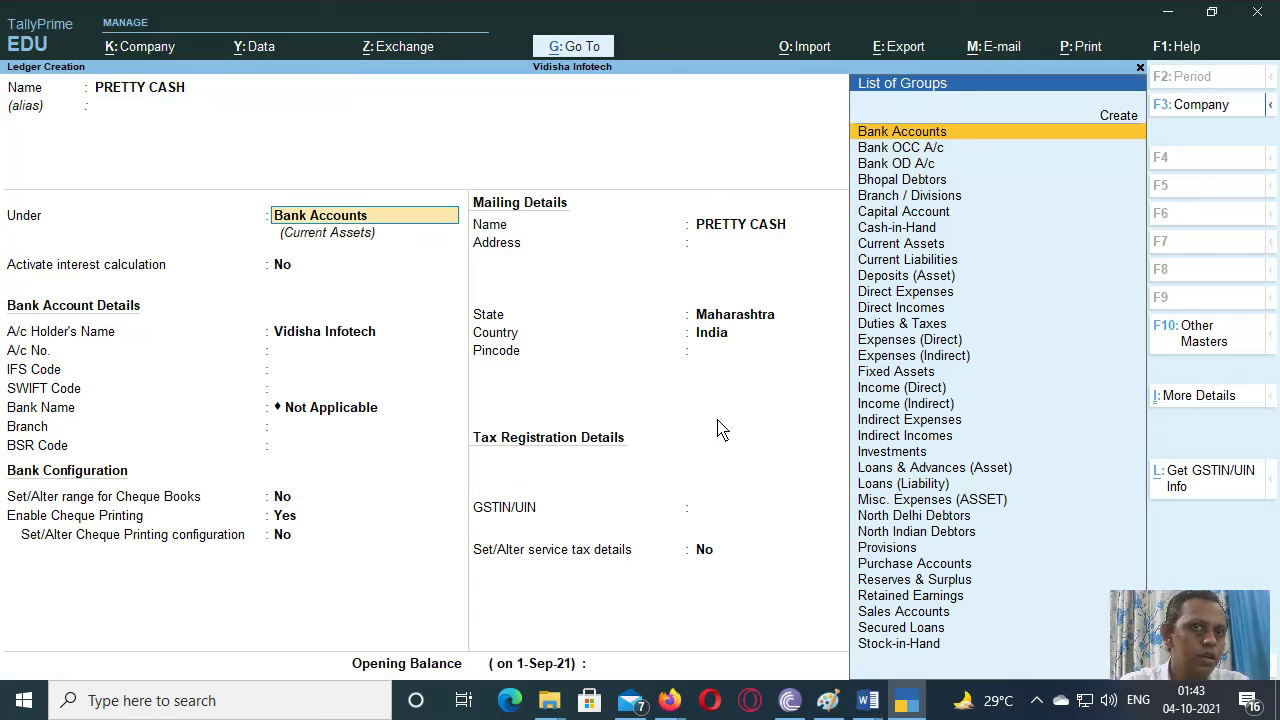
text(CASH)
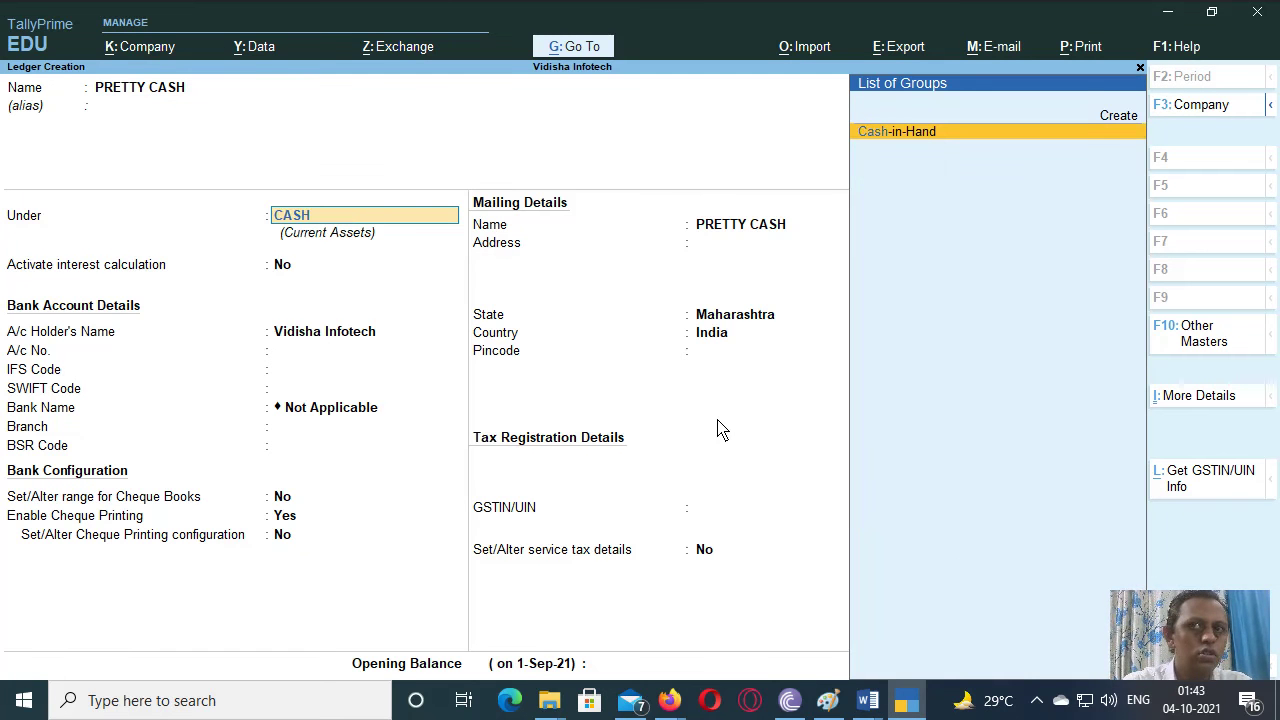
key(Return)
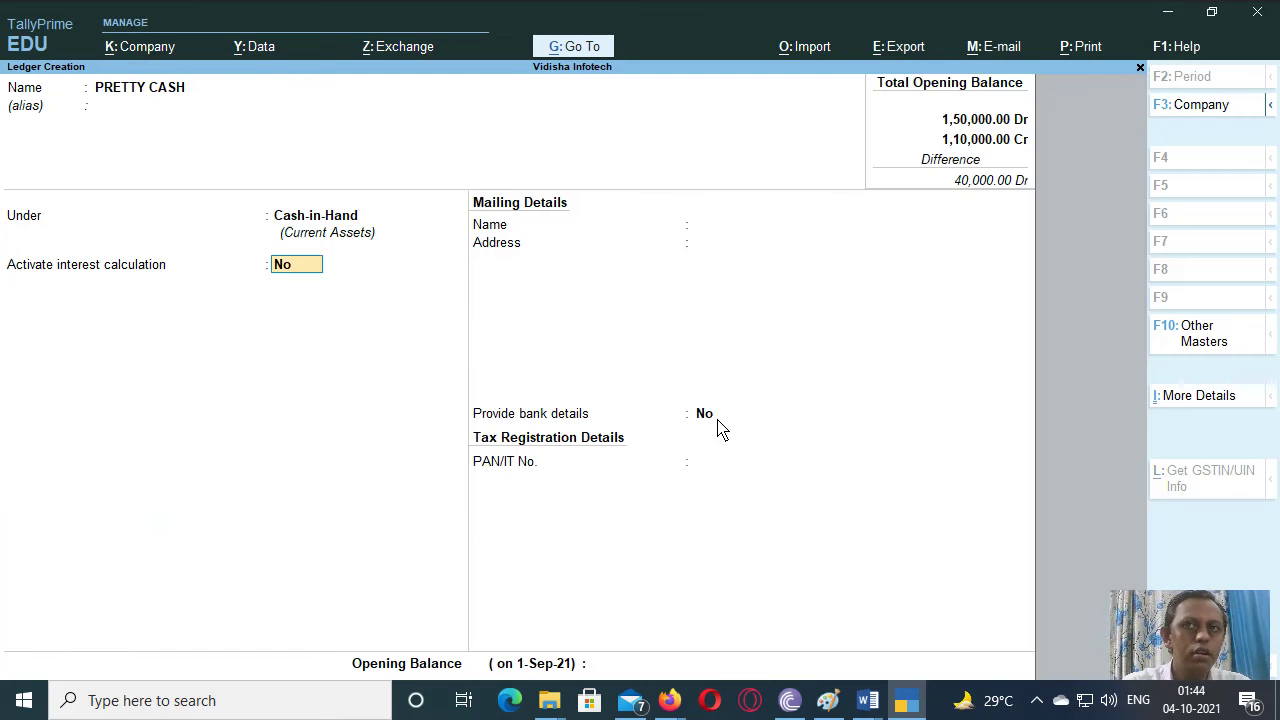
Step: Keep bank details off for PRETTY CASH, enter a 500 debit opening balance, and save the ledger
click(717, 418)
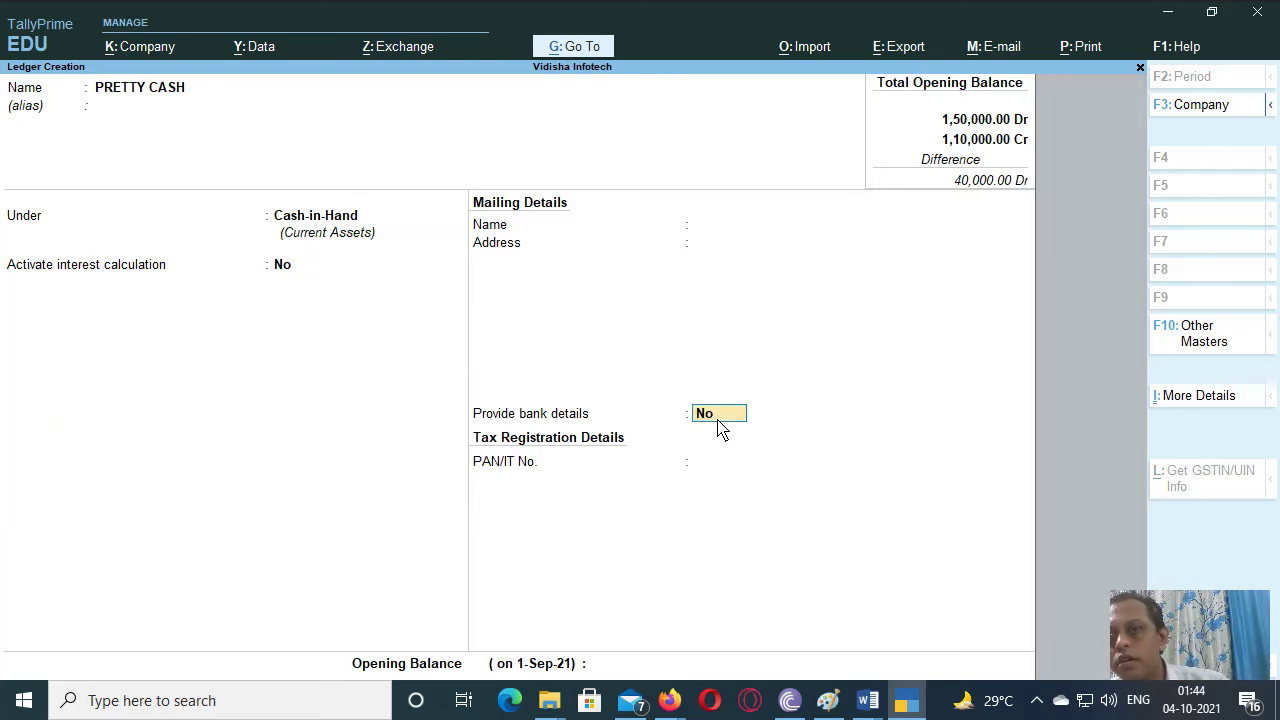
key(Return)
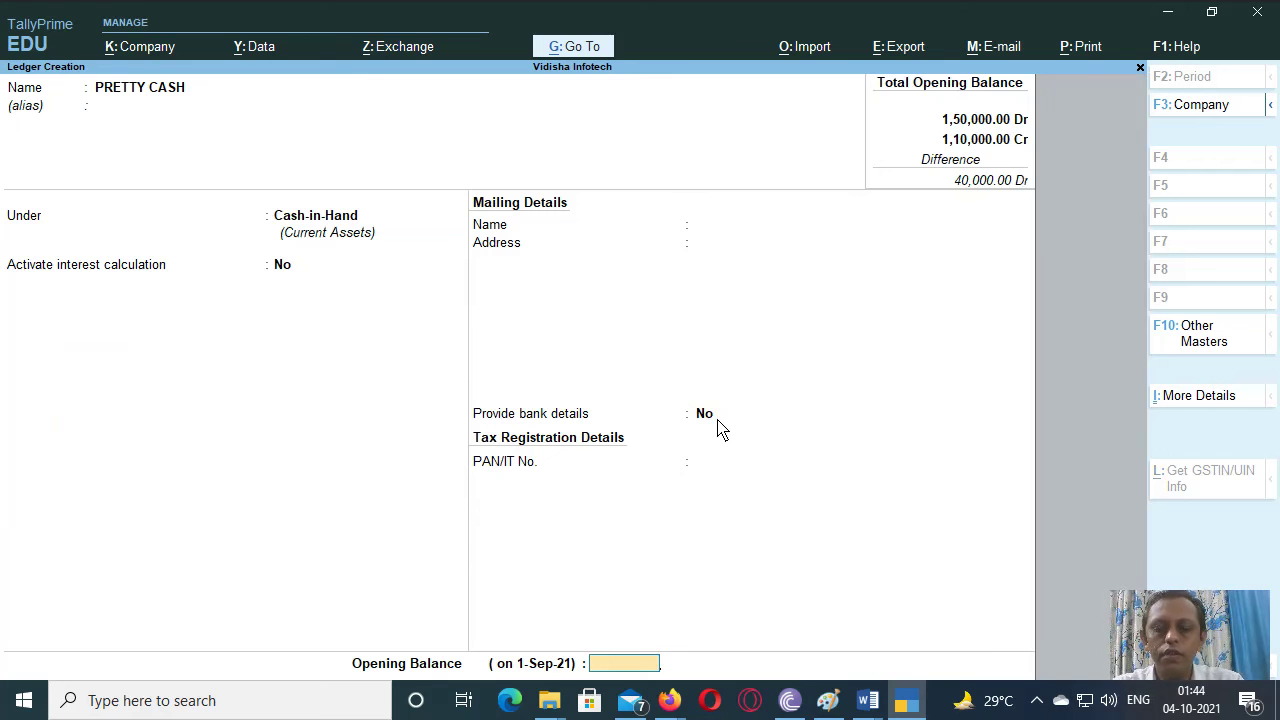
text(500)
key(Return)
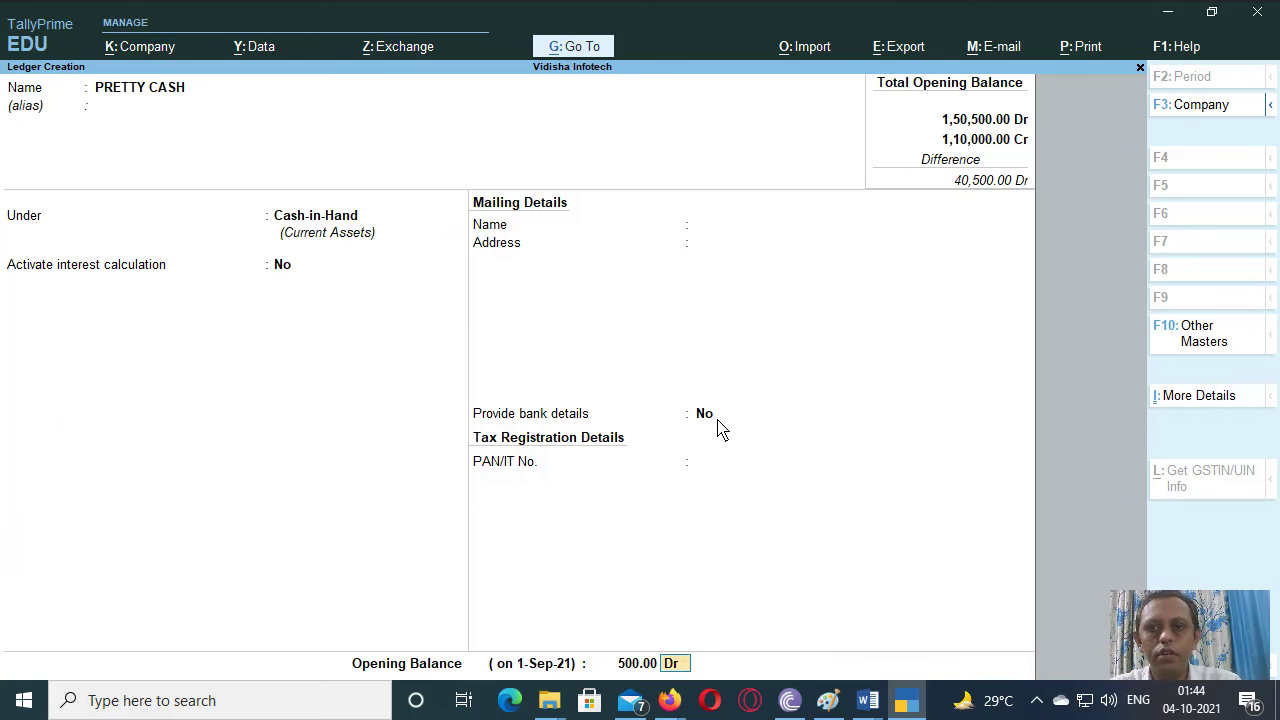
key(Return)
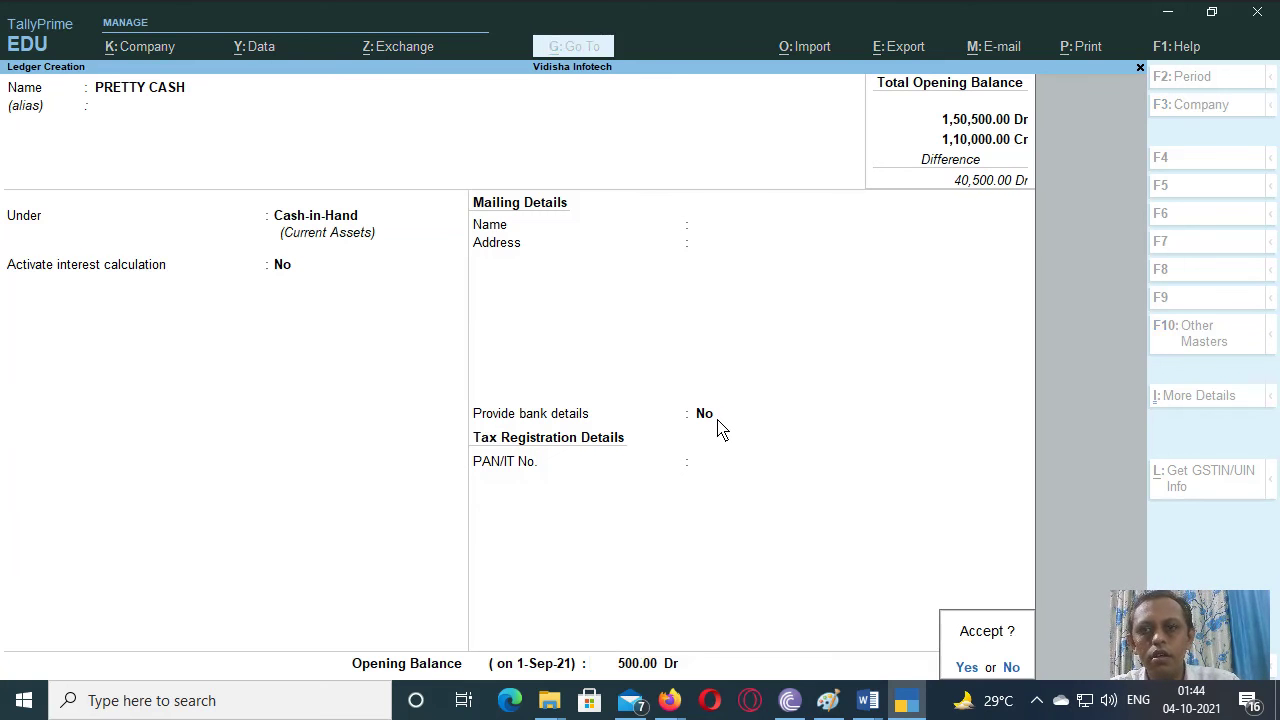
key(Return)
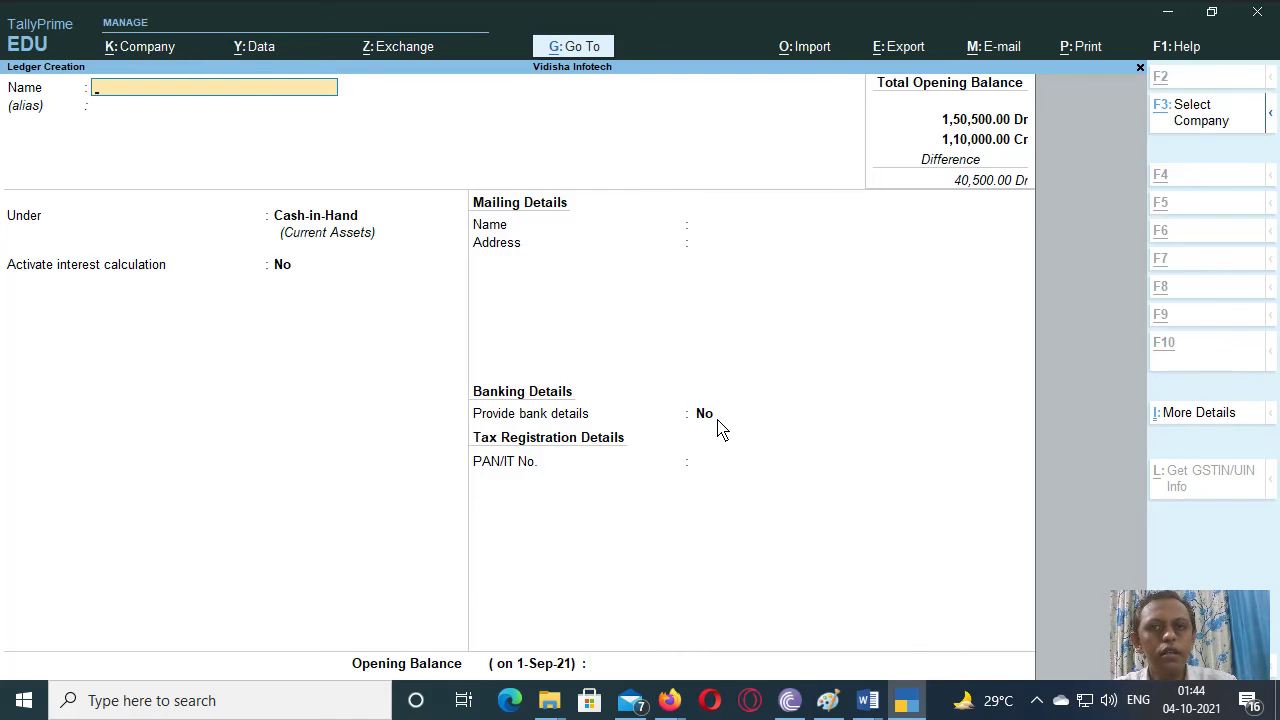
Step: Check the trial balance in Word for the next entry, return to TallyPrime, and name the new ledger STOCK
key(alt+Tab)
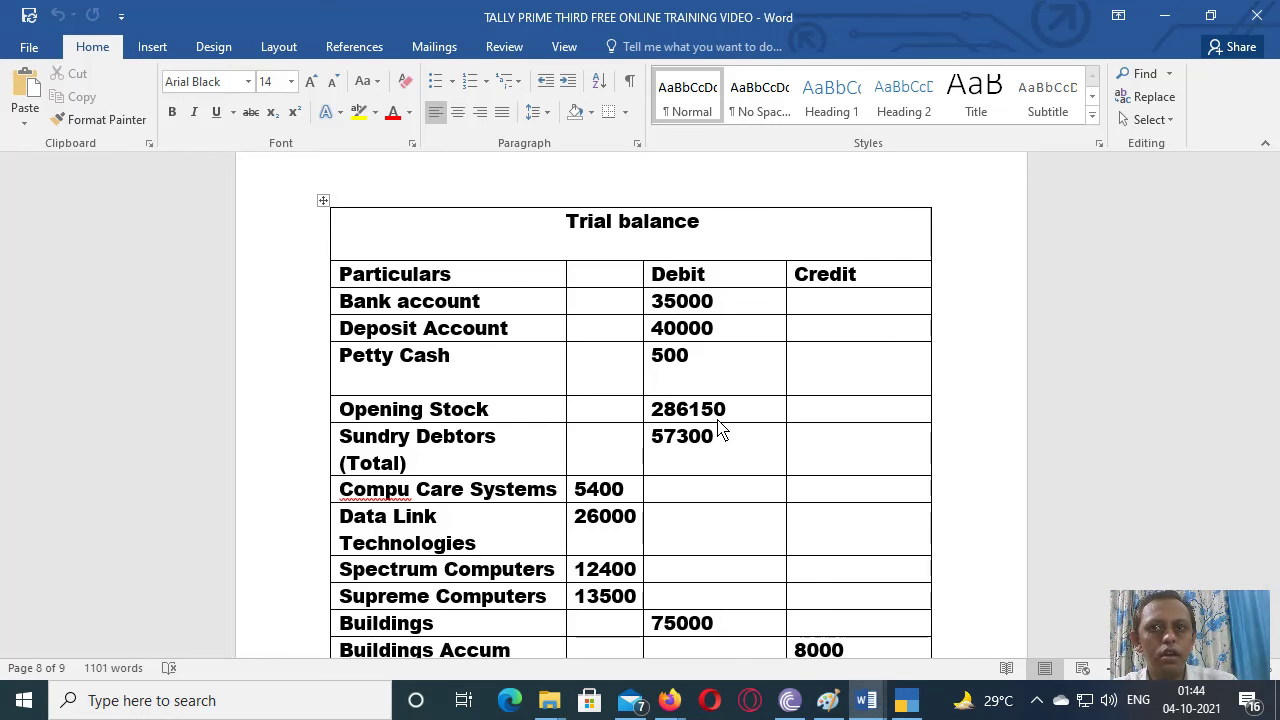
key(alt)
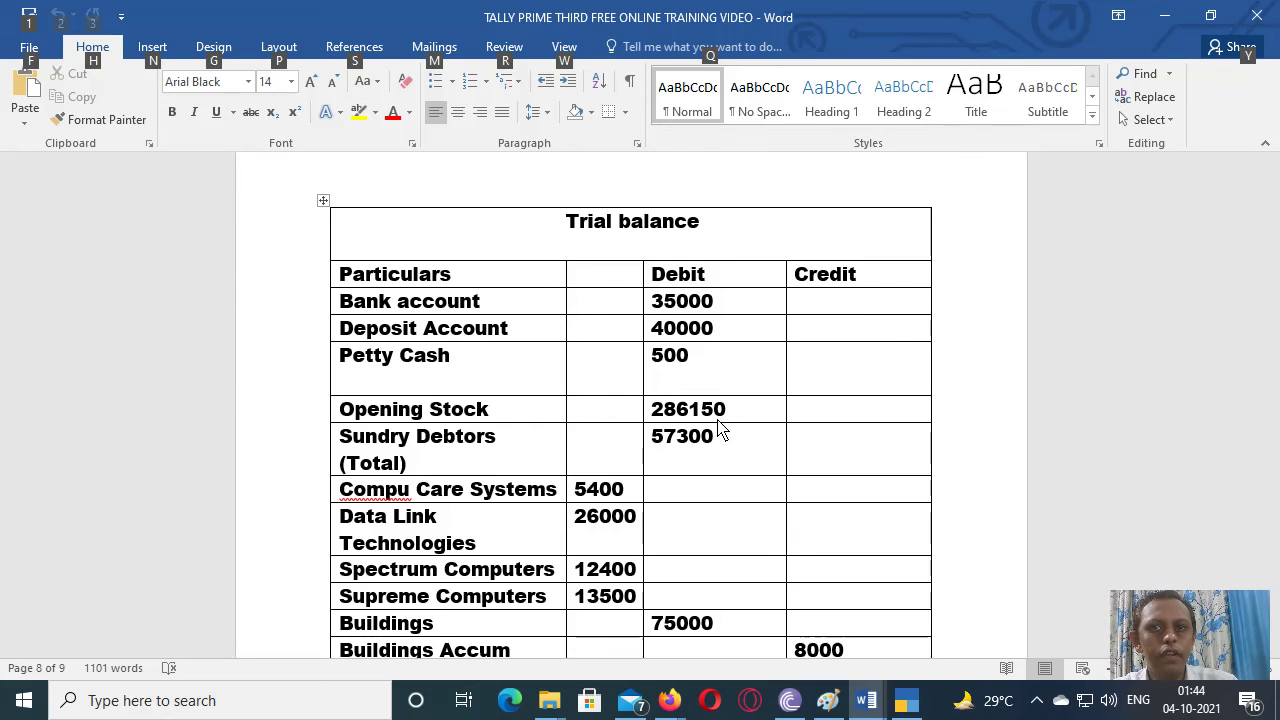
key(alt+Tab)
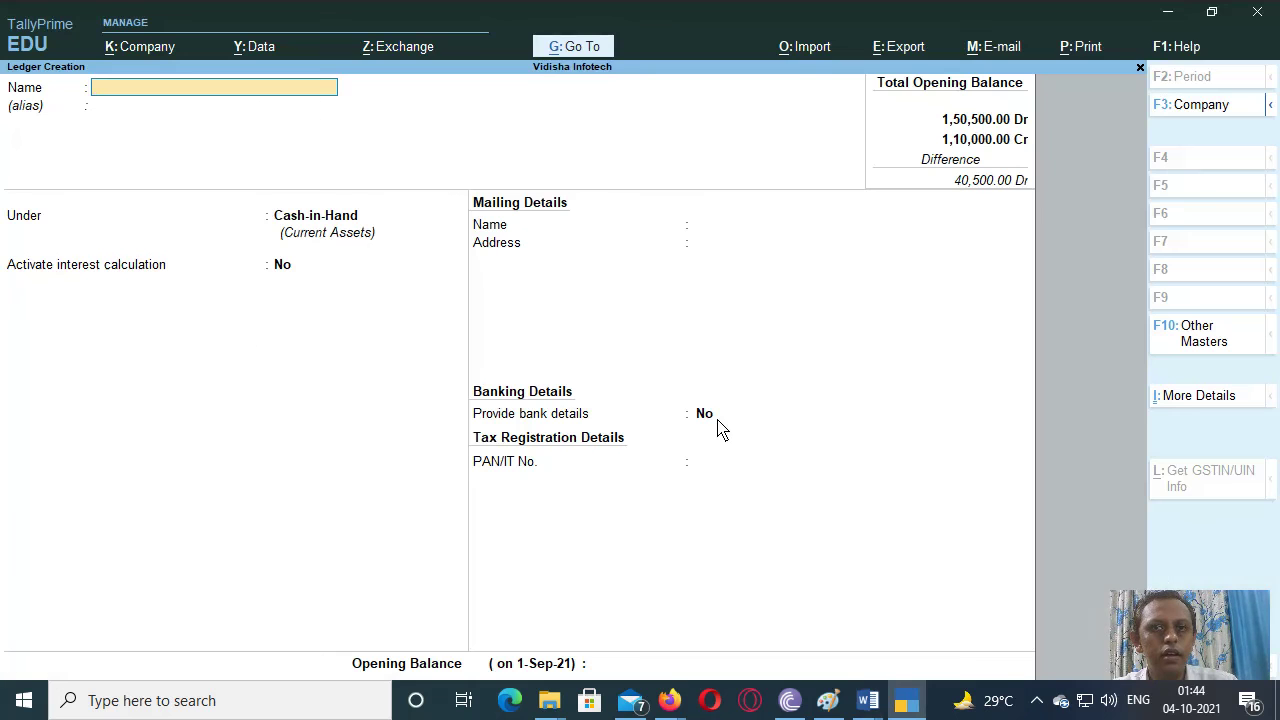
text(S)
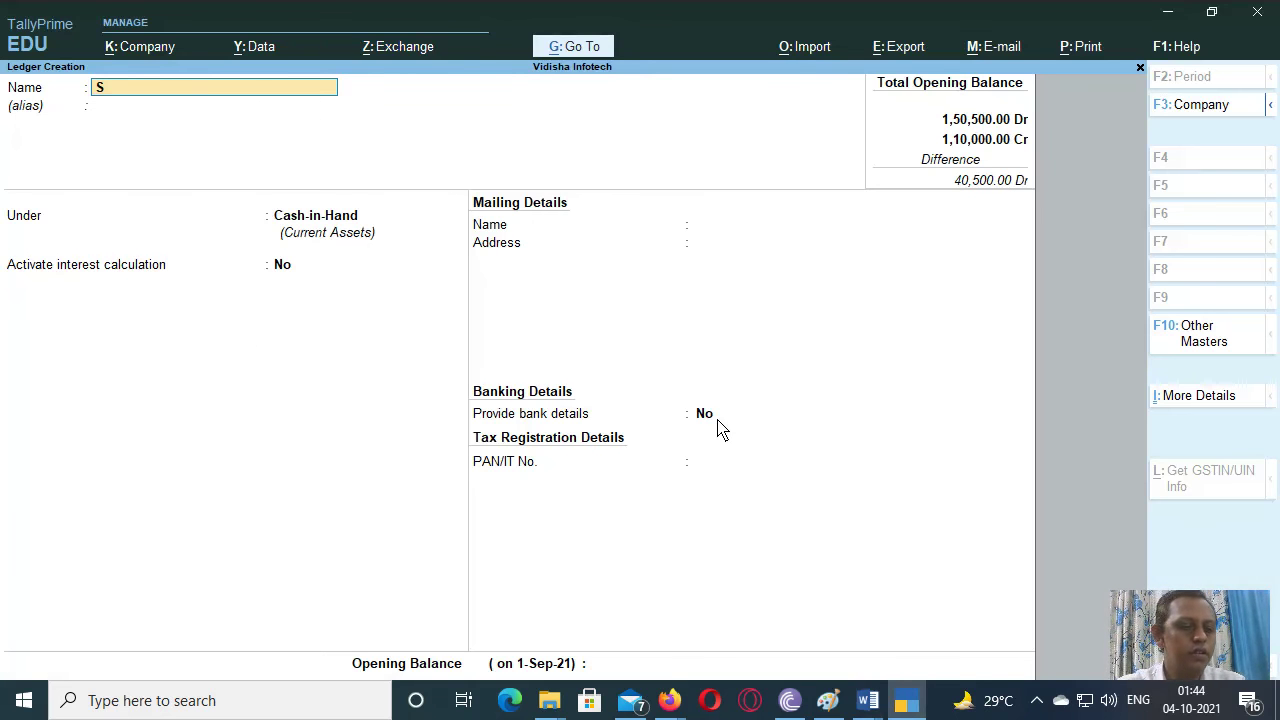
text(TOCK)
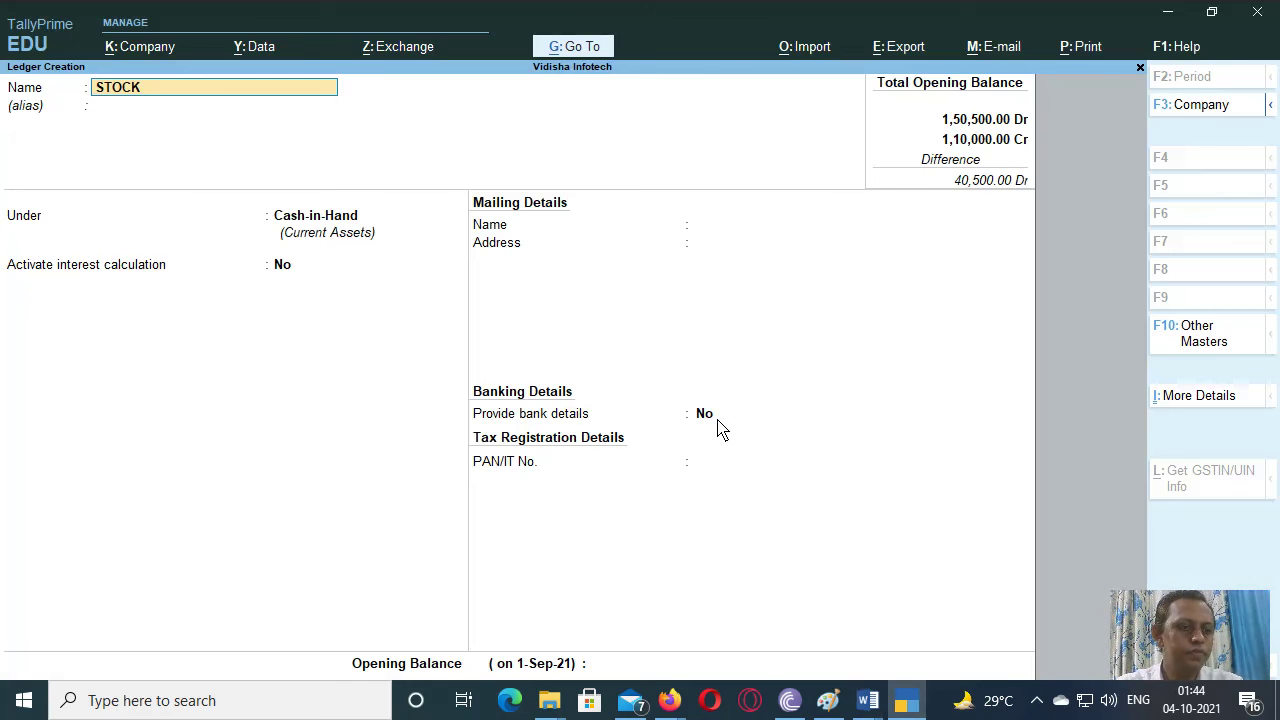
Step: Look up Stock's group in the assets chart of the fourth training document in Word, and return to TallyPrime
key(alt+Tab)
key(alt+Tab)
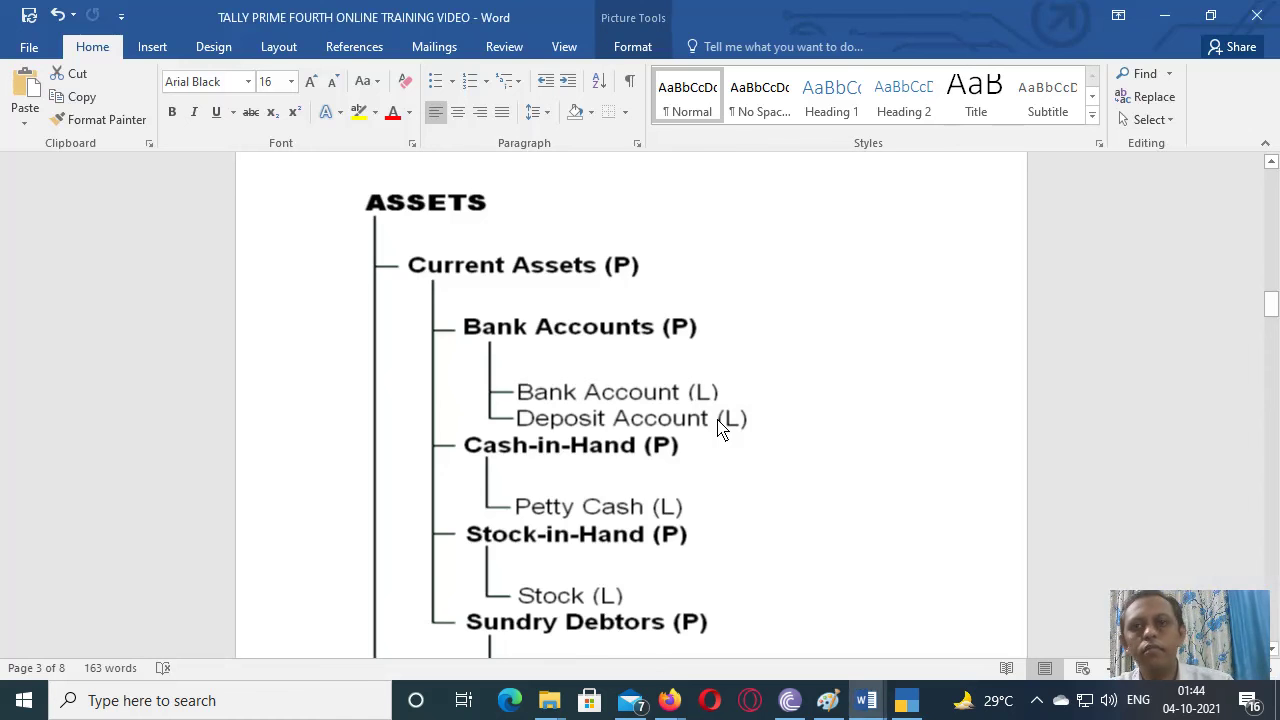
scroll(723, 428, down, 3)
key(alt+Tab)
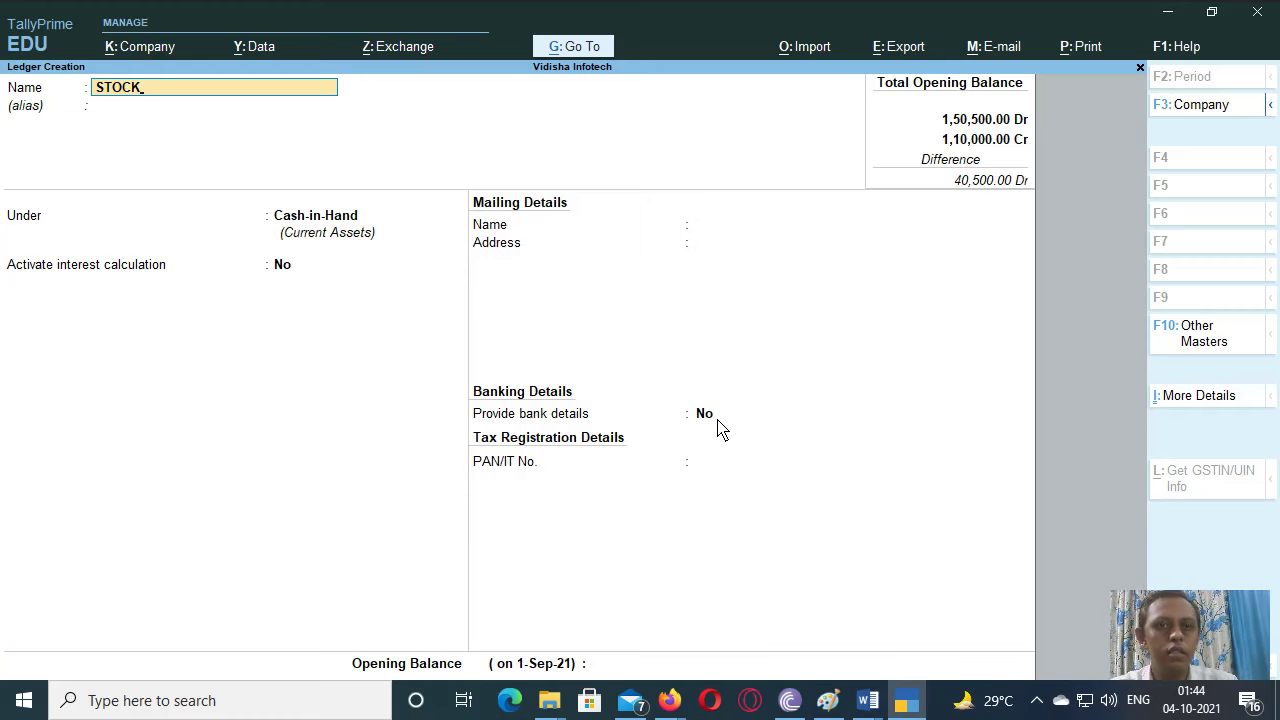
Step: Leave the alias blank, place the STOCK ledger under Stock-in-Hand, and keep interest calculation and bank details off
key(Return)
key(Return)
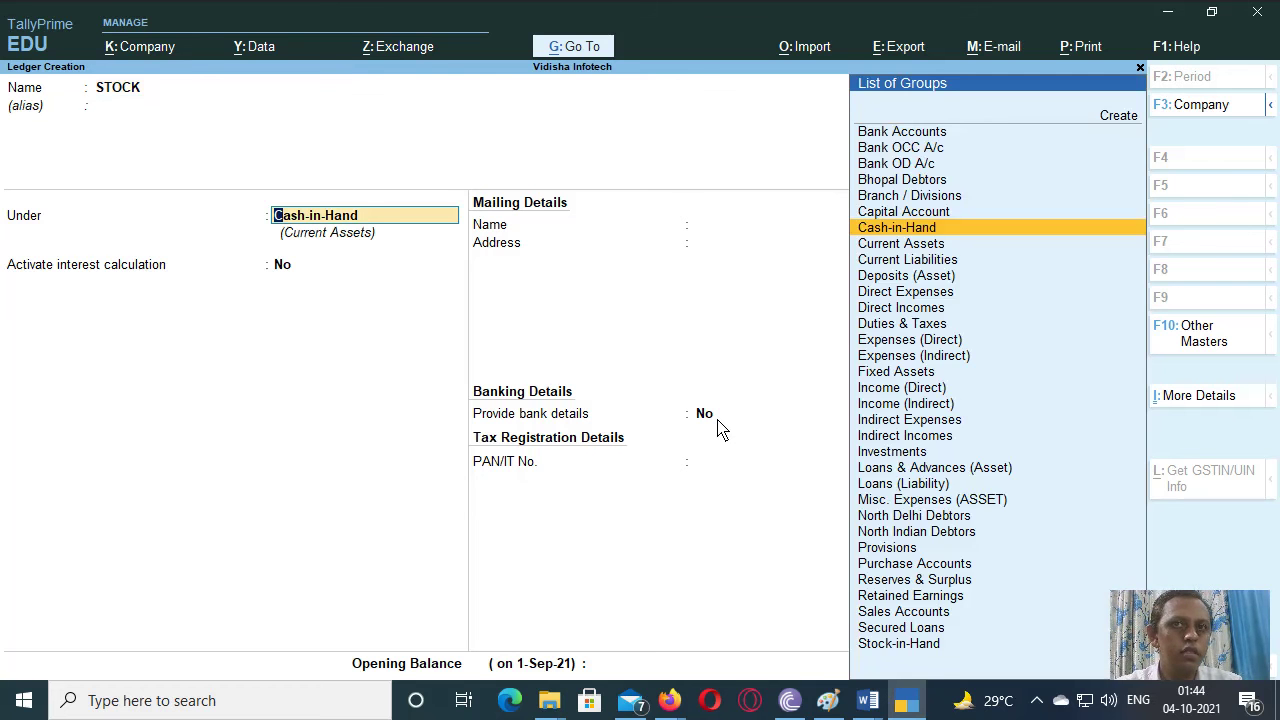
text(STO)
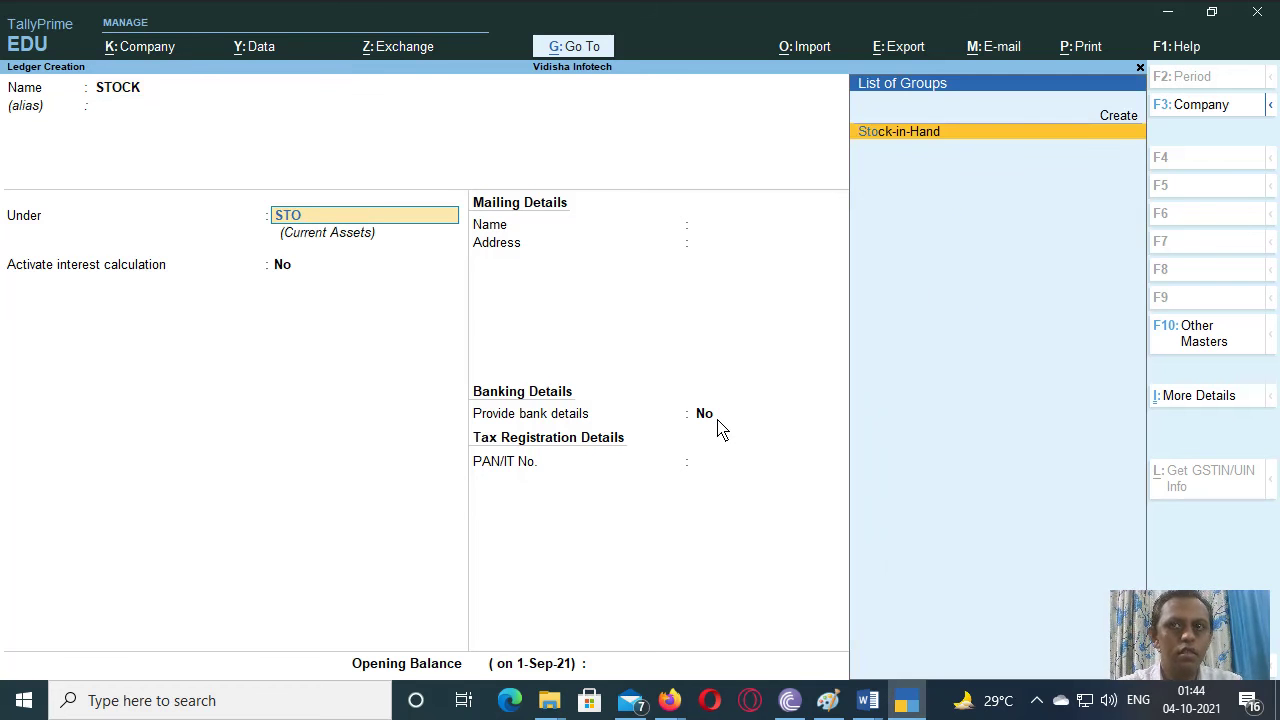
key(Return)
key(Return)
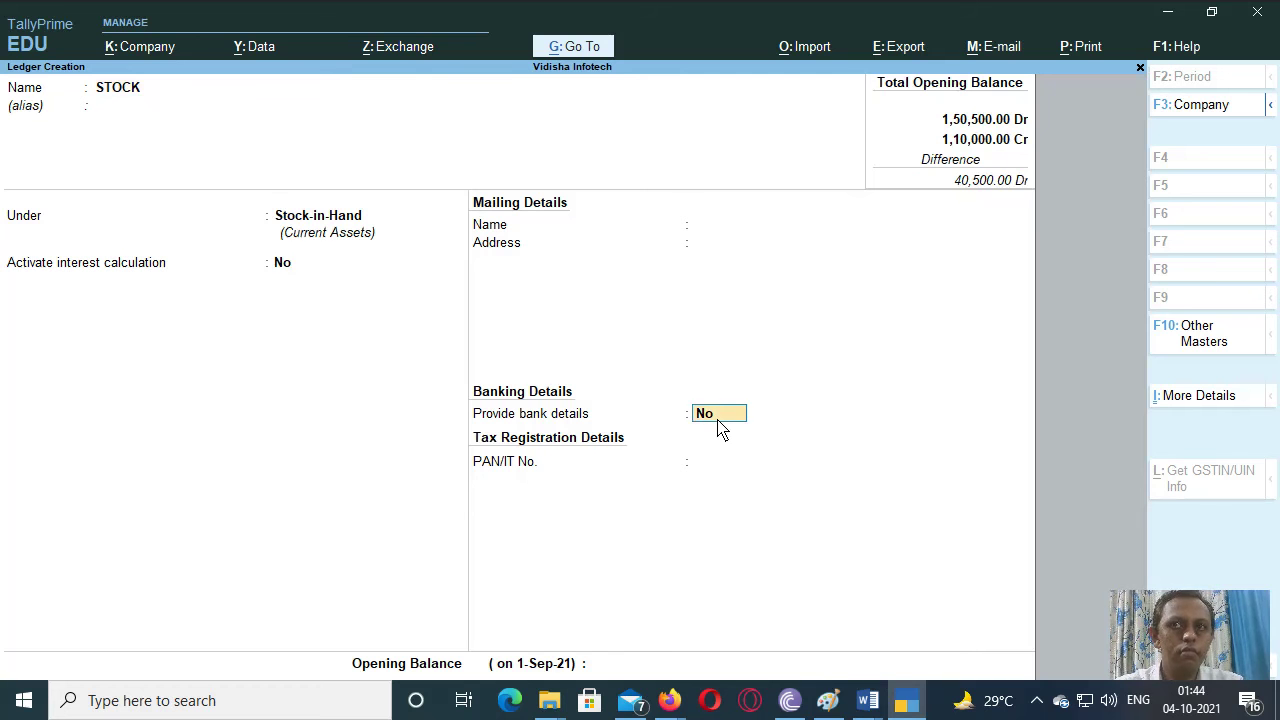
key(Return)
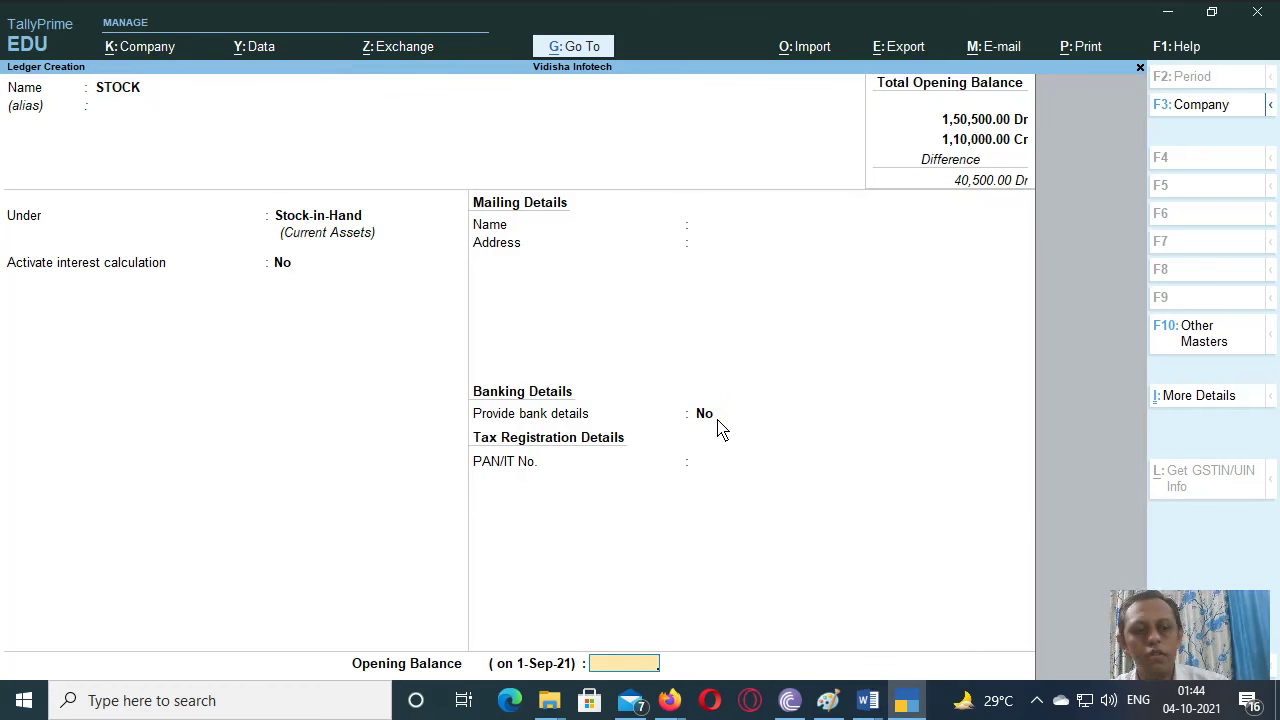
Step: Look up the Opening Stock amount in the third training document's trial balance in Word, and return to TallyPrime
key(alt+Tab)
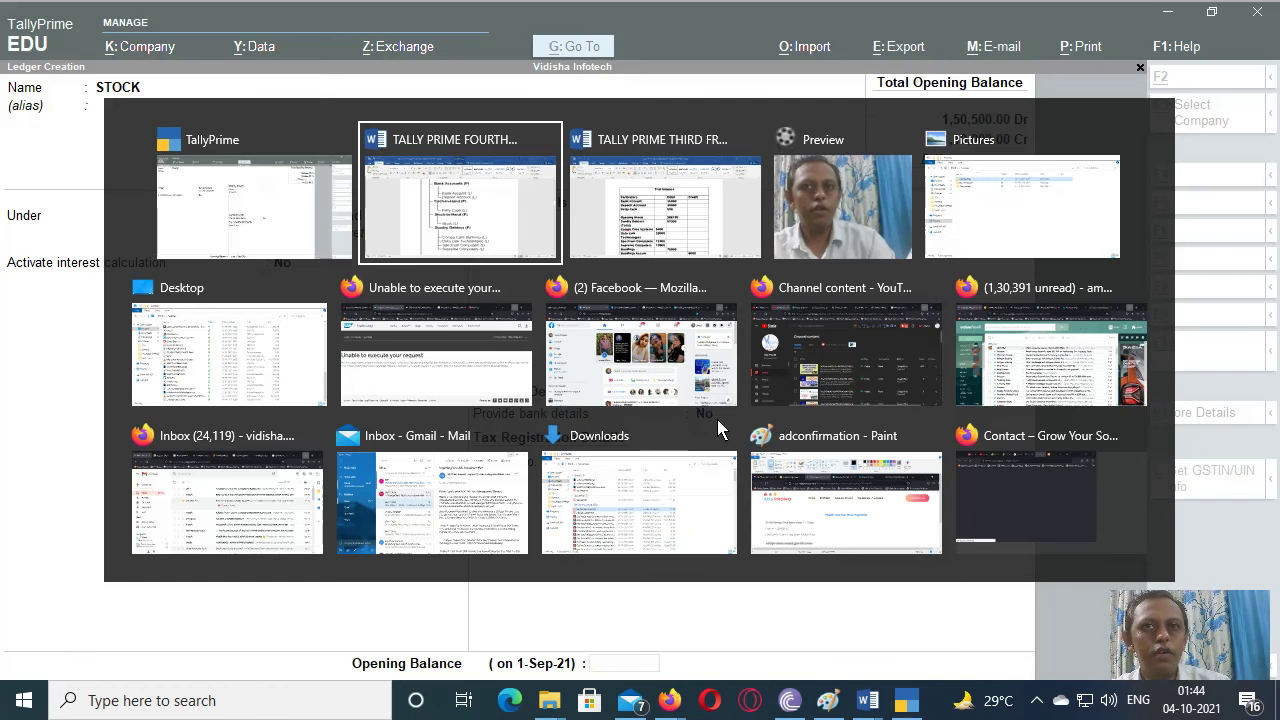
key(alt+Tab)
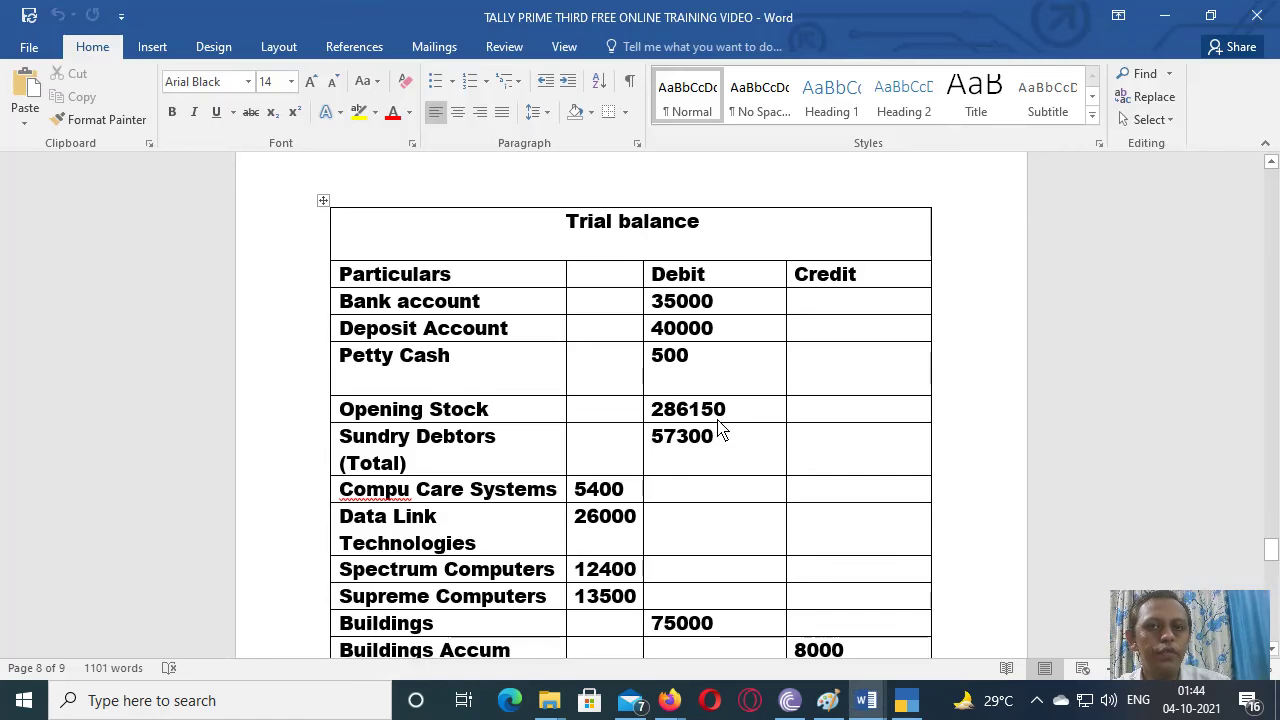
key(alt+Tab)
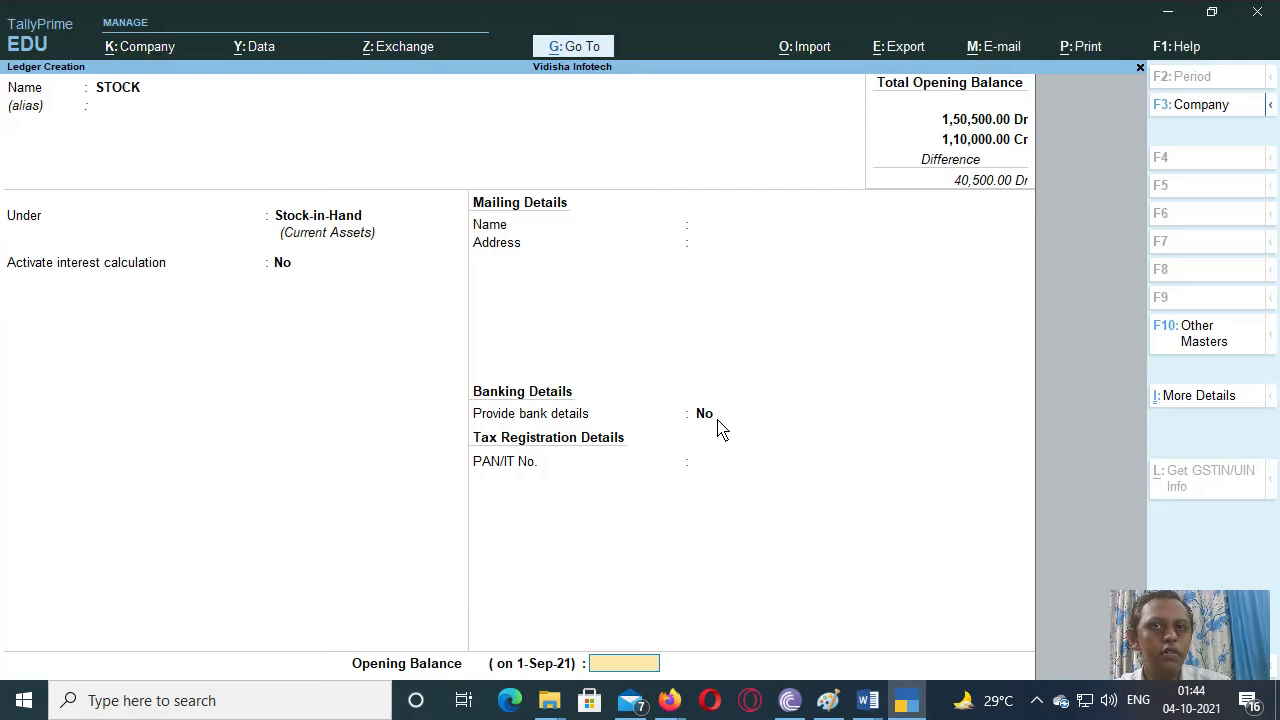
Step: Enter a 286150 debit opening balance for the STOCK ledger and save it
text(2)
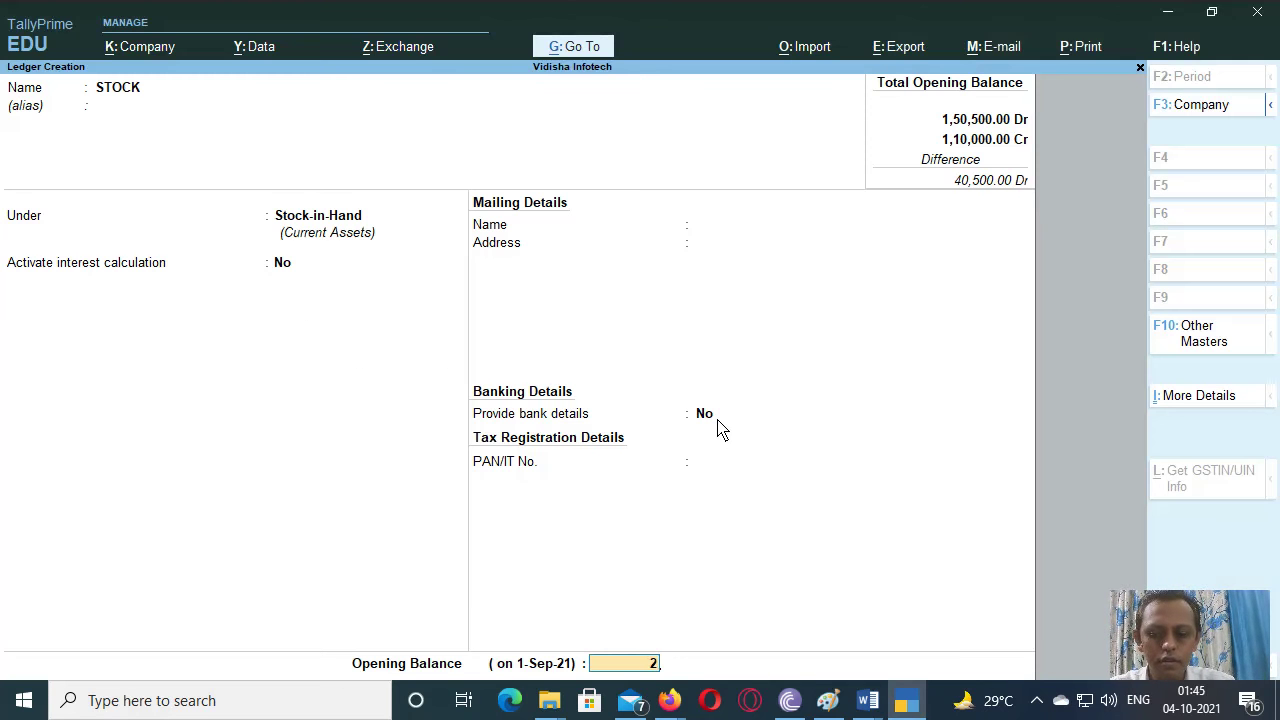
text(861)
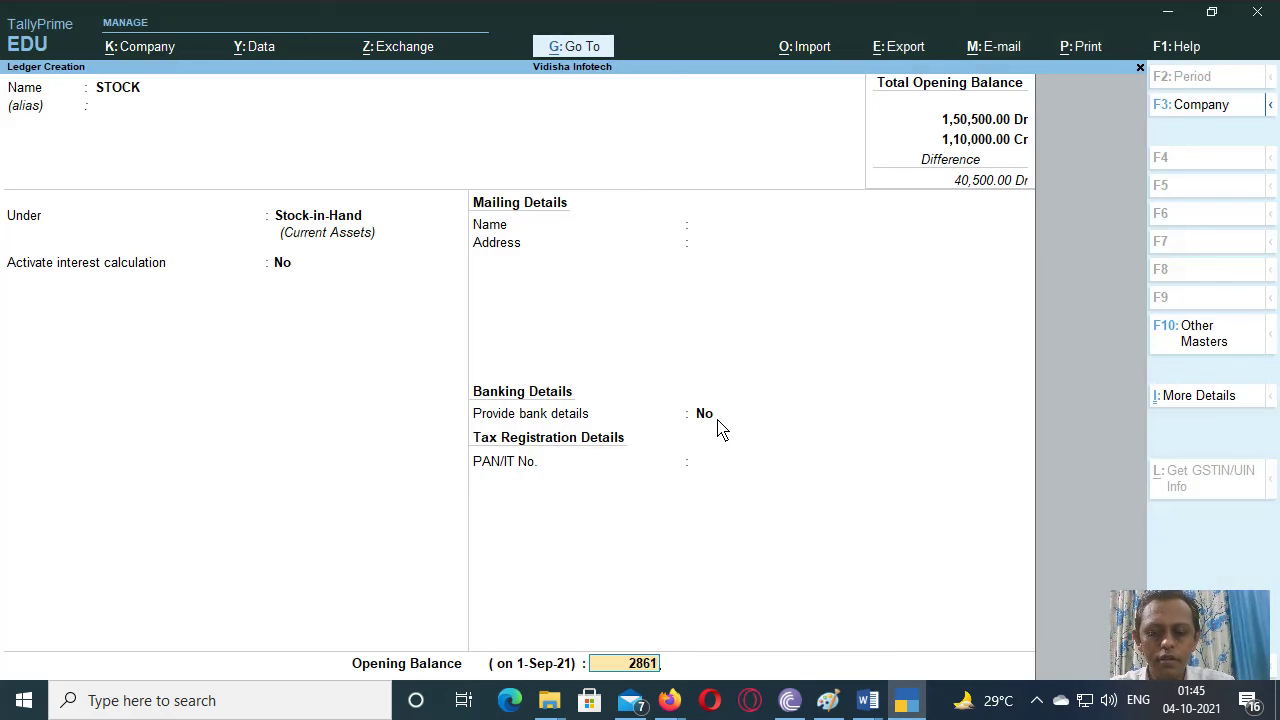
text(50)
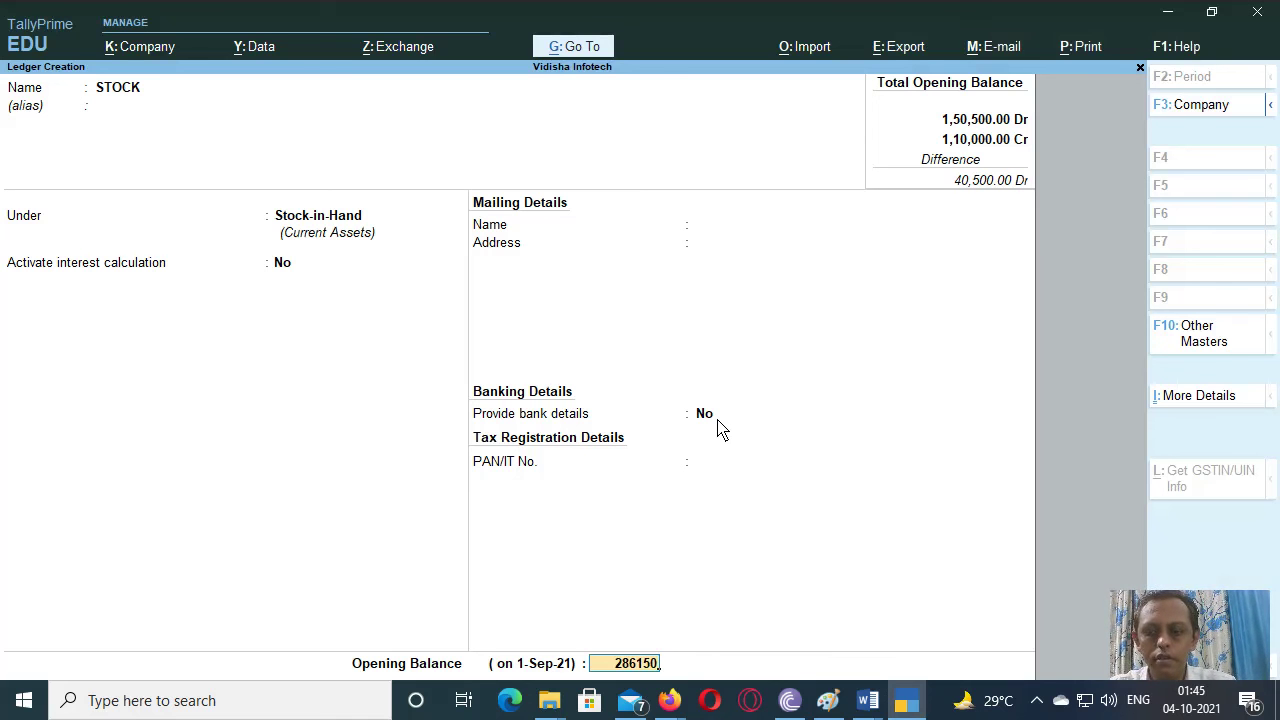
key(Return)
key(Return)
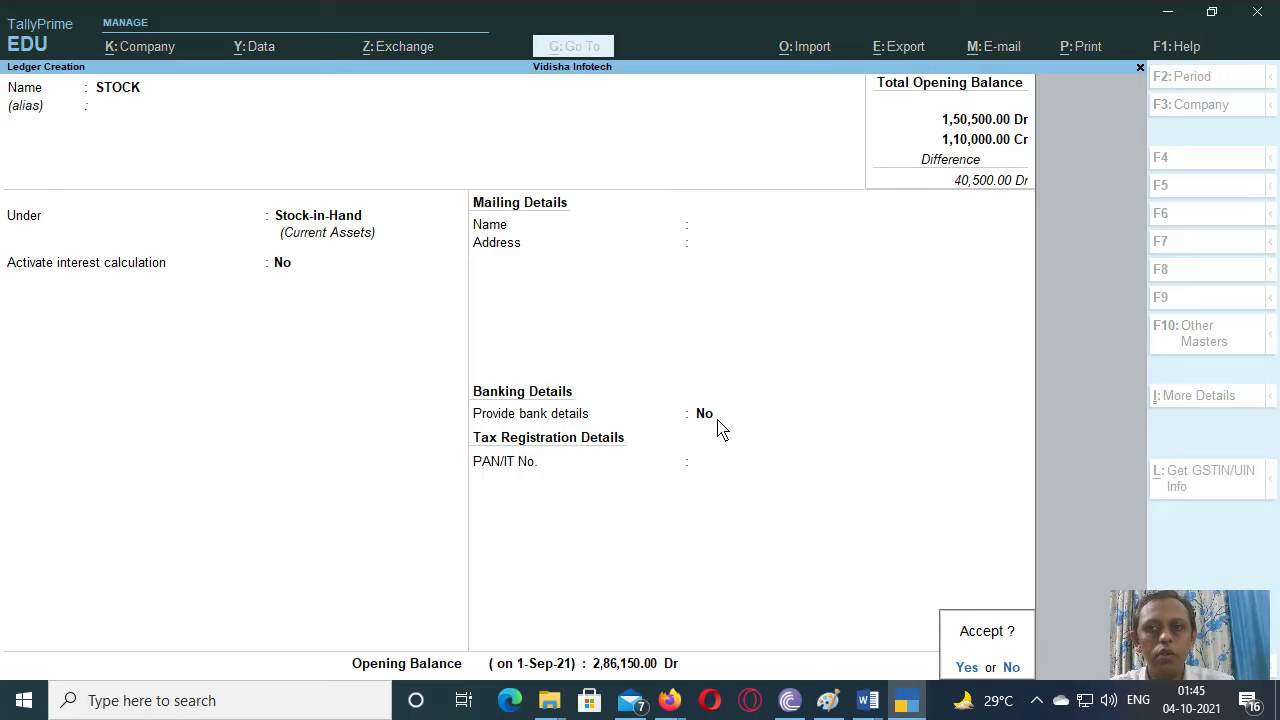
key(Return)
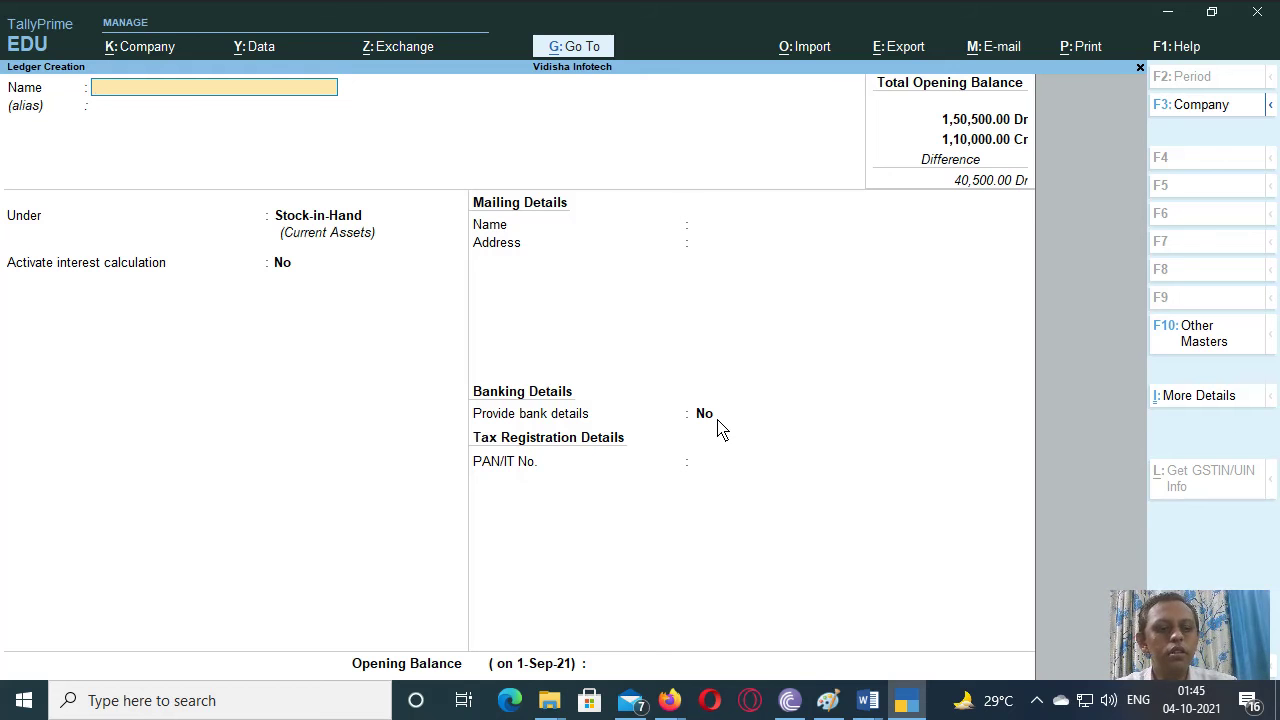
Step: Switch to the third training document in Word and check the trial balance entries following Opening Stock
key(alt)
key(alt+Tab)
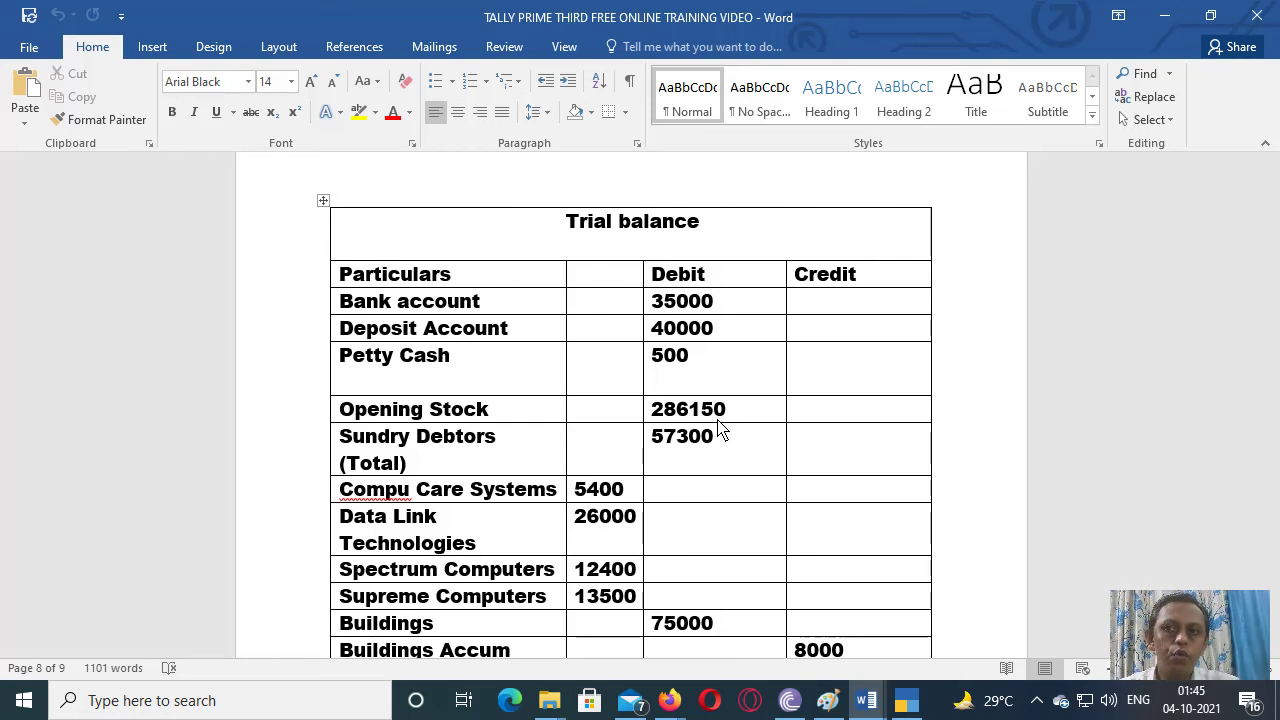
click(1201, 648)
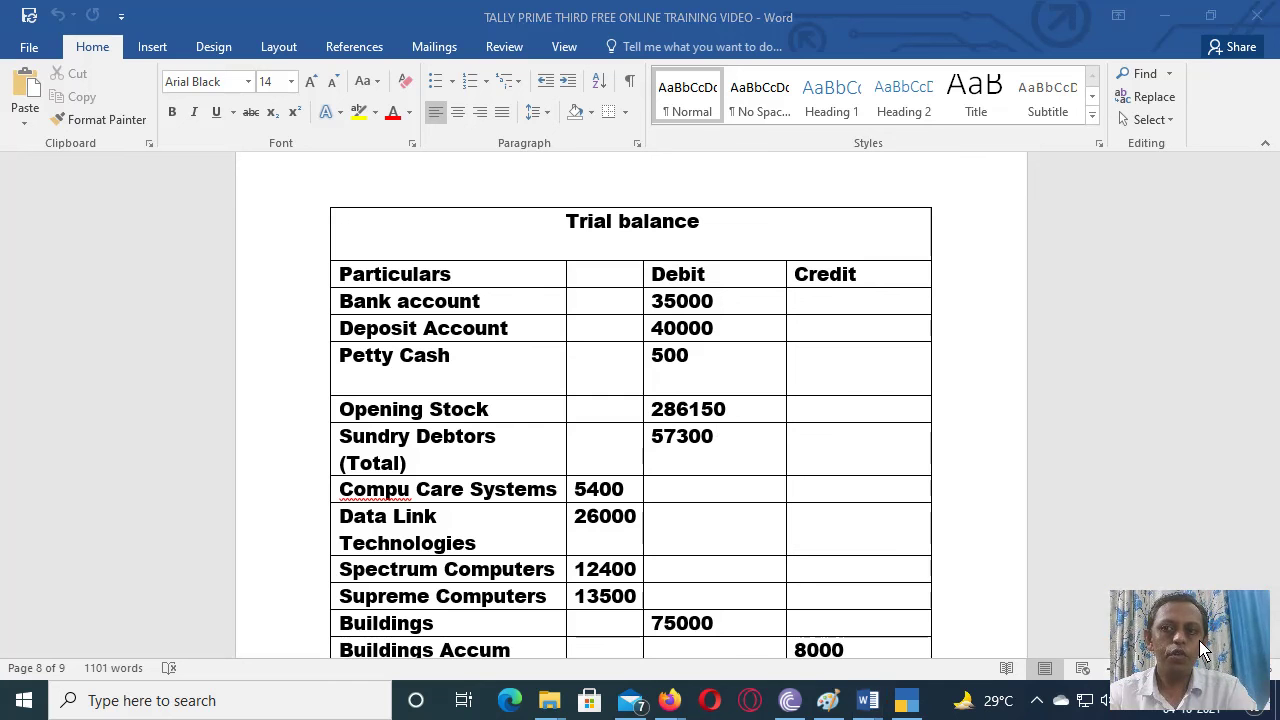